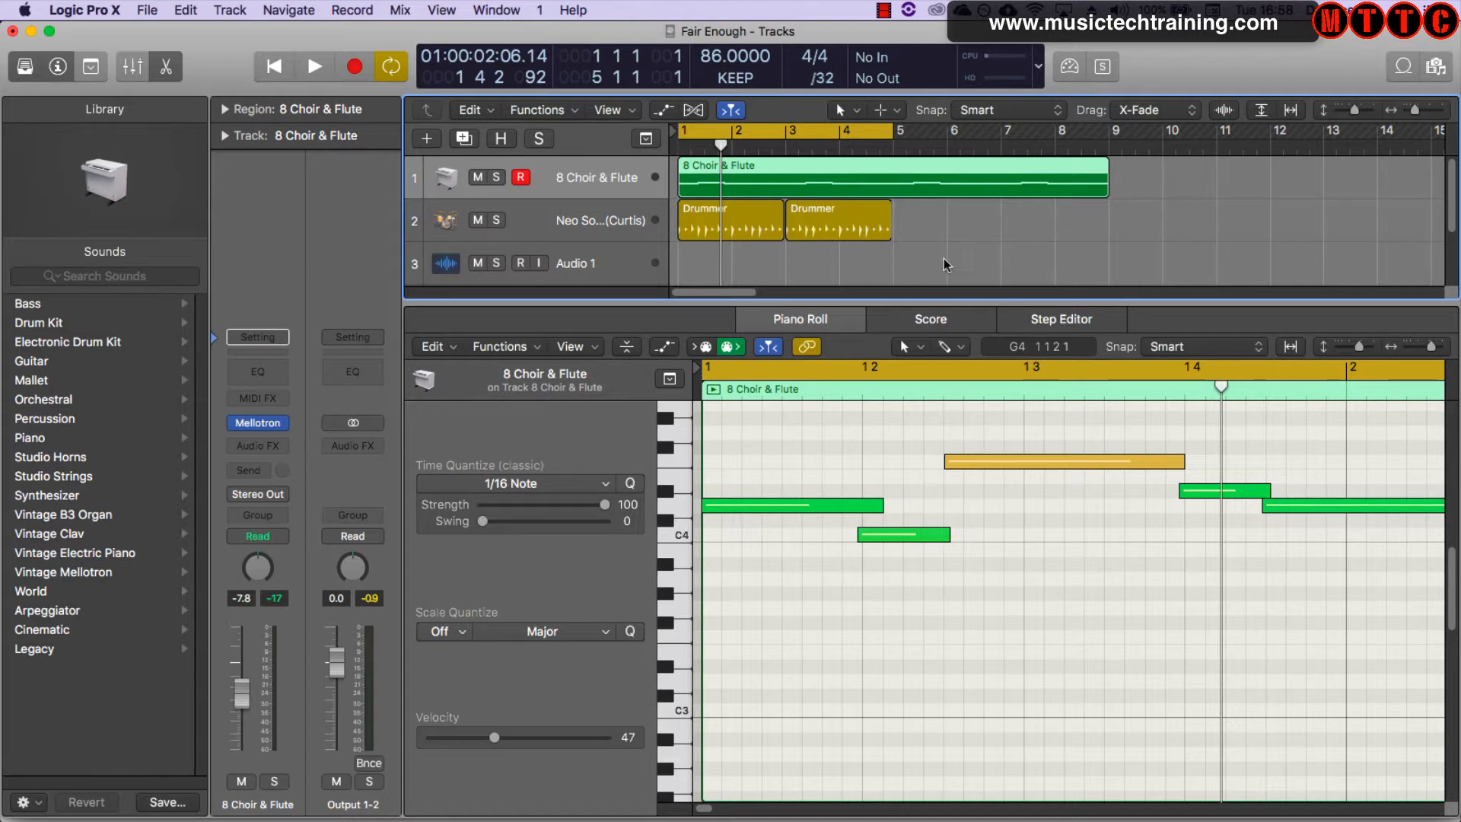
- Play back the arrangement with the Neo Soul drummer track selected, and select both of its Drummer regions
left_click(594, 238)
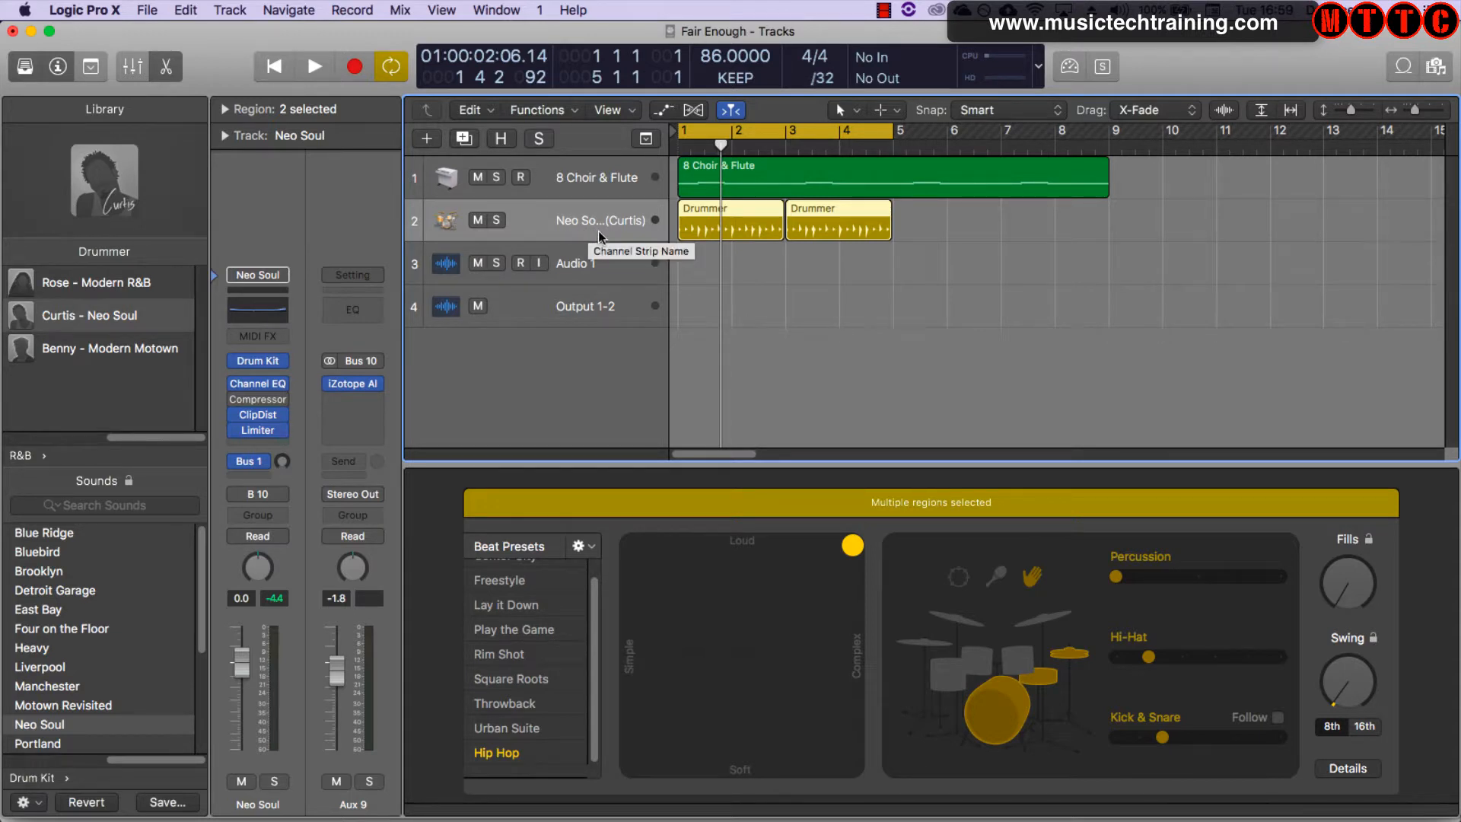
key("space")
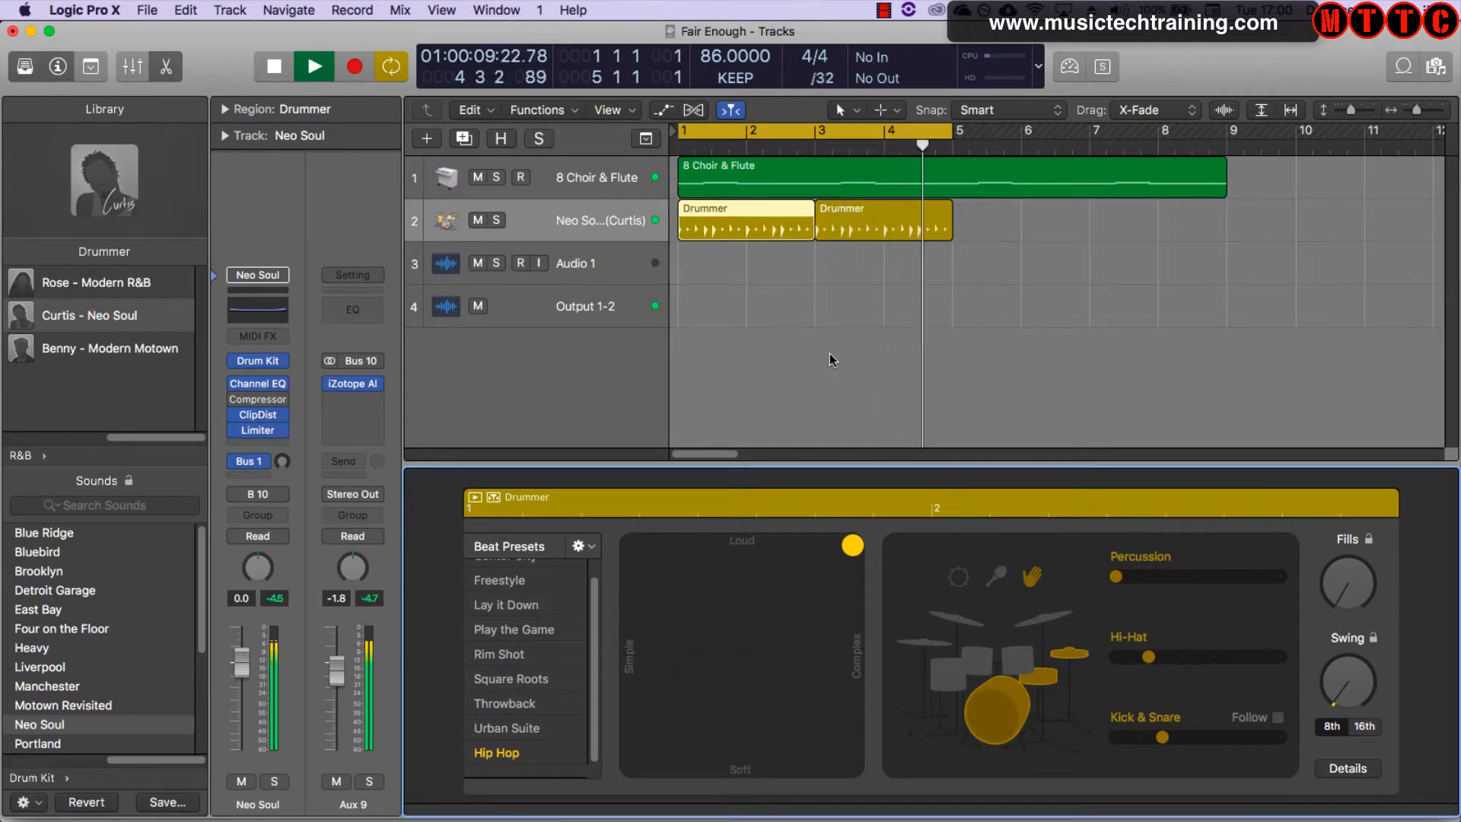
key("space")
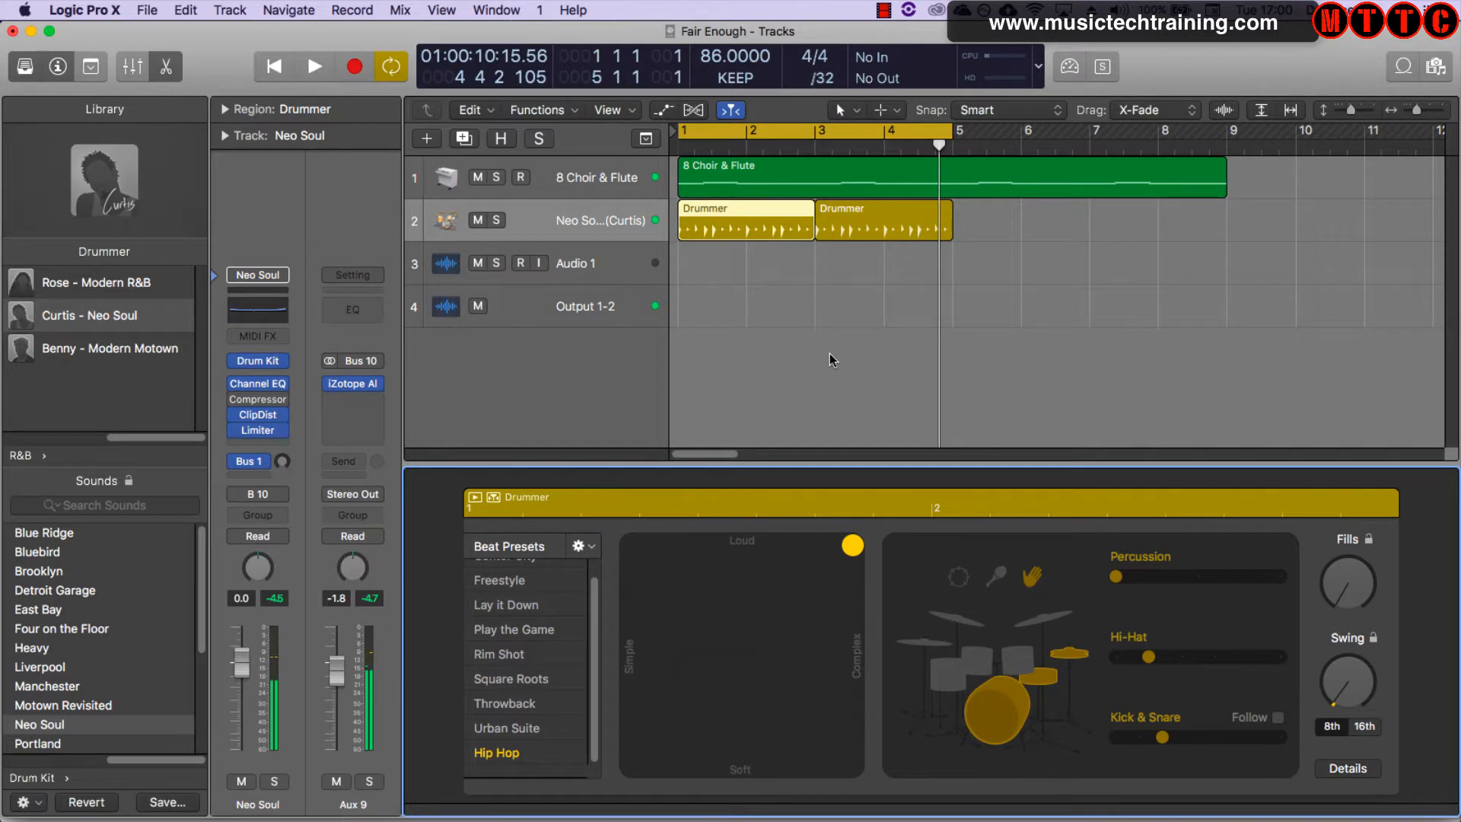
left_click(752, 304)
left_click_drag(794, 272, 936, 208)
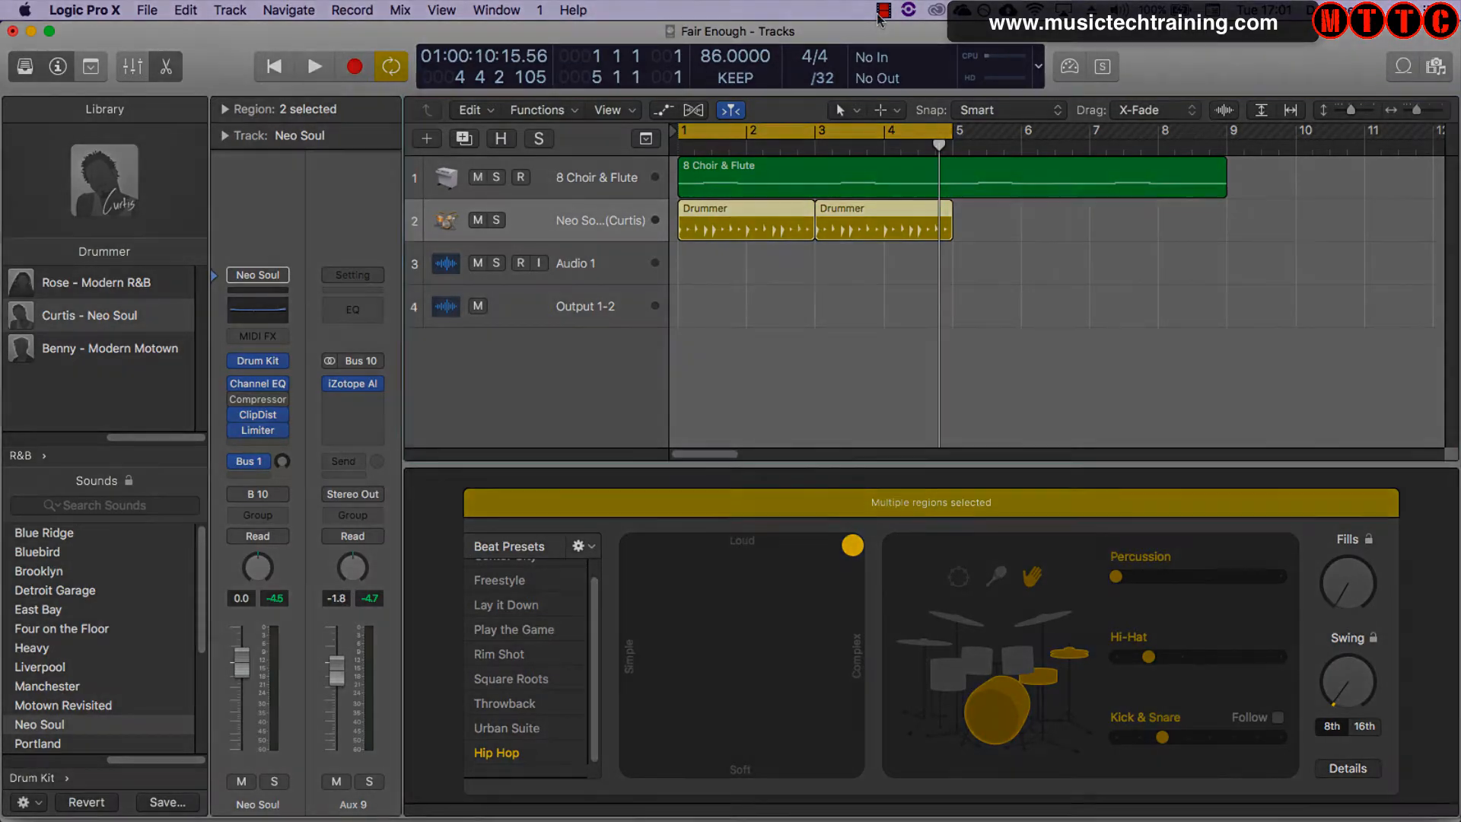
left_click(882, 11)
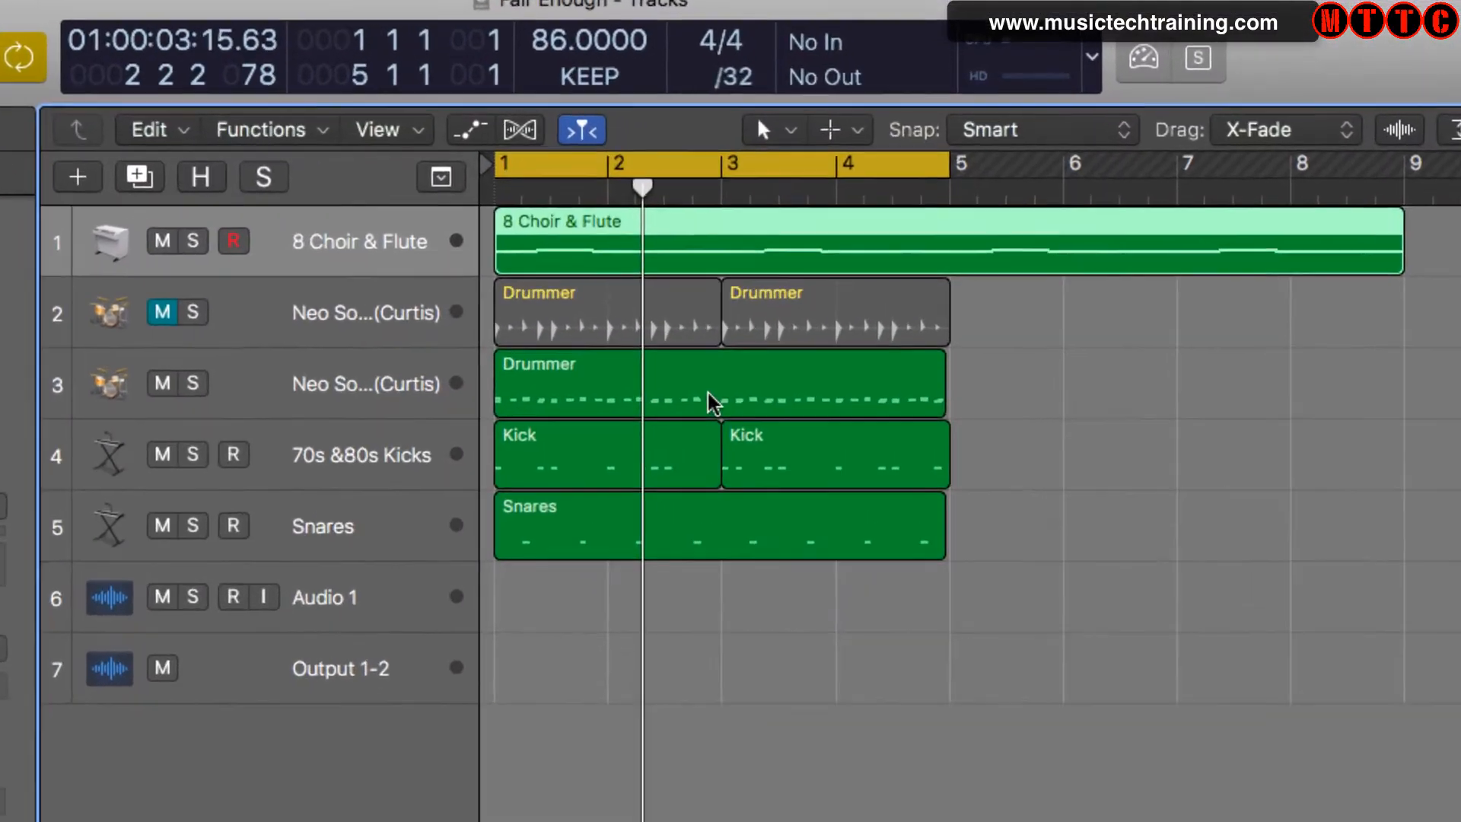
- Play the green Drummer track in solo, add the 70s & 80s Kicks and Snares tracks to the solo, and clear all solos
left_click(776, 314)
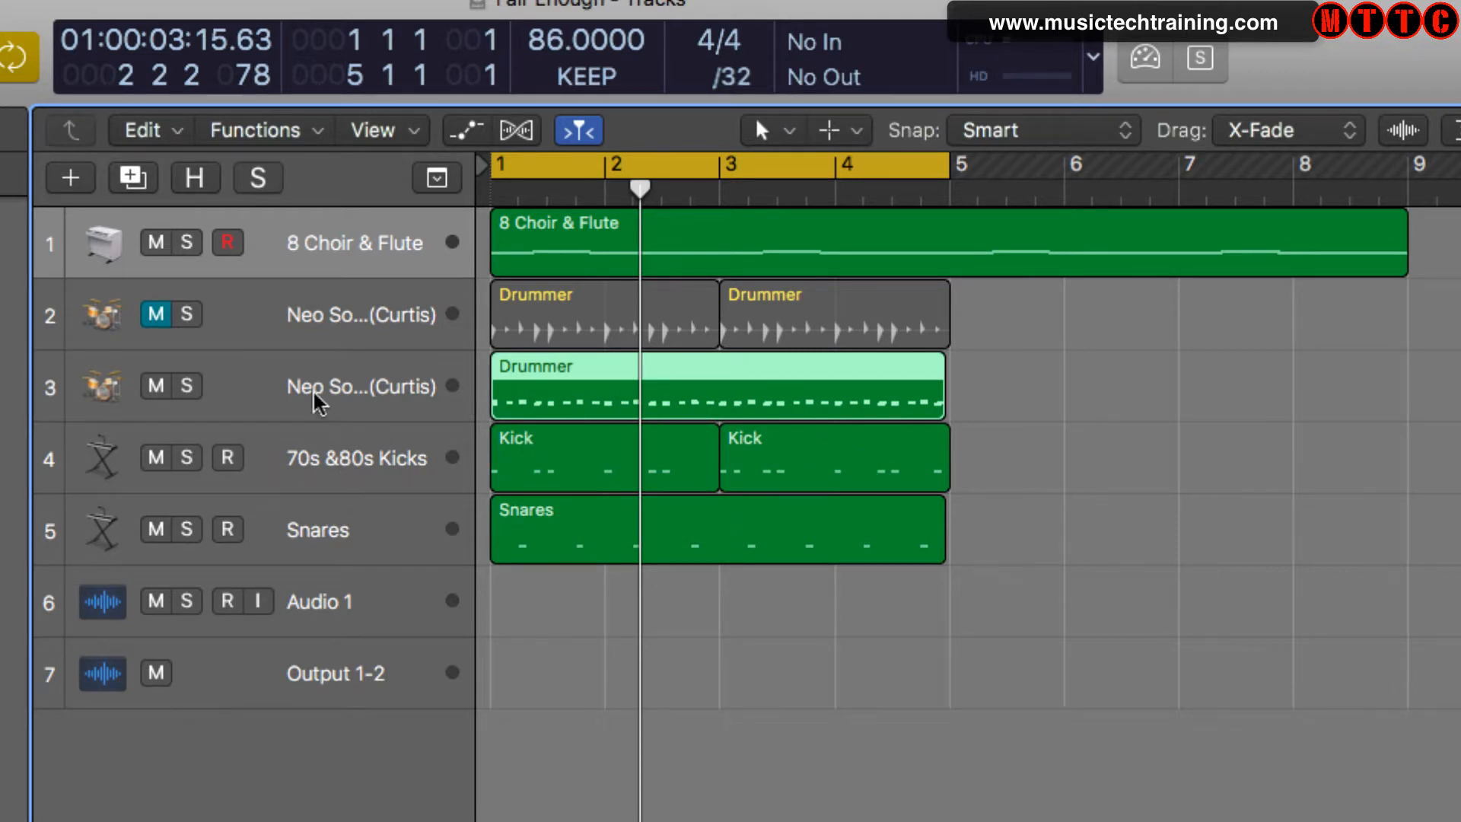
left_click(188, 387)
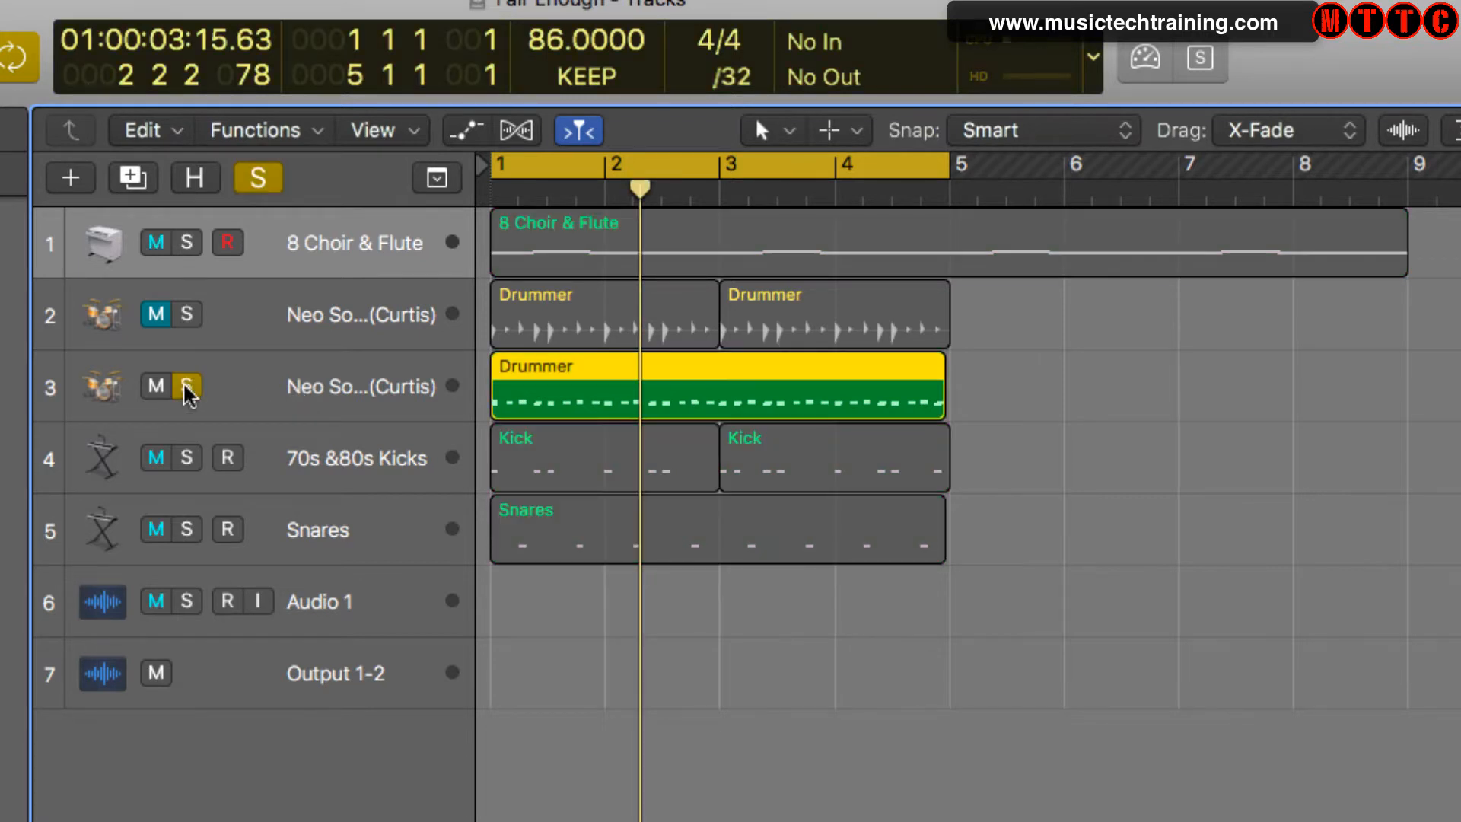
key("space")
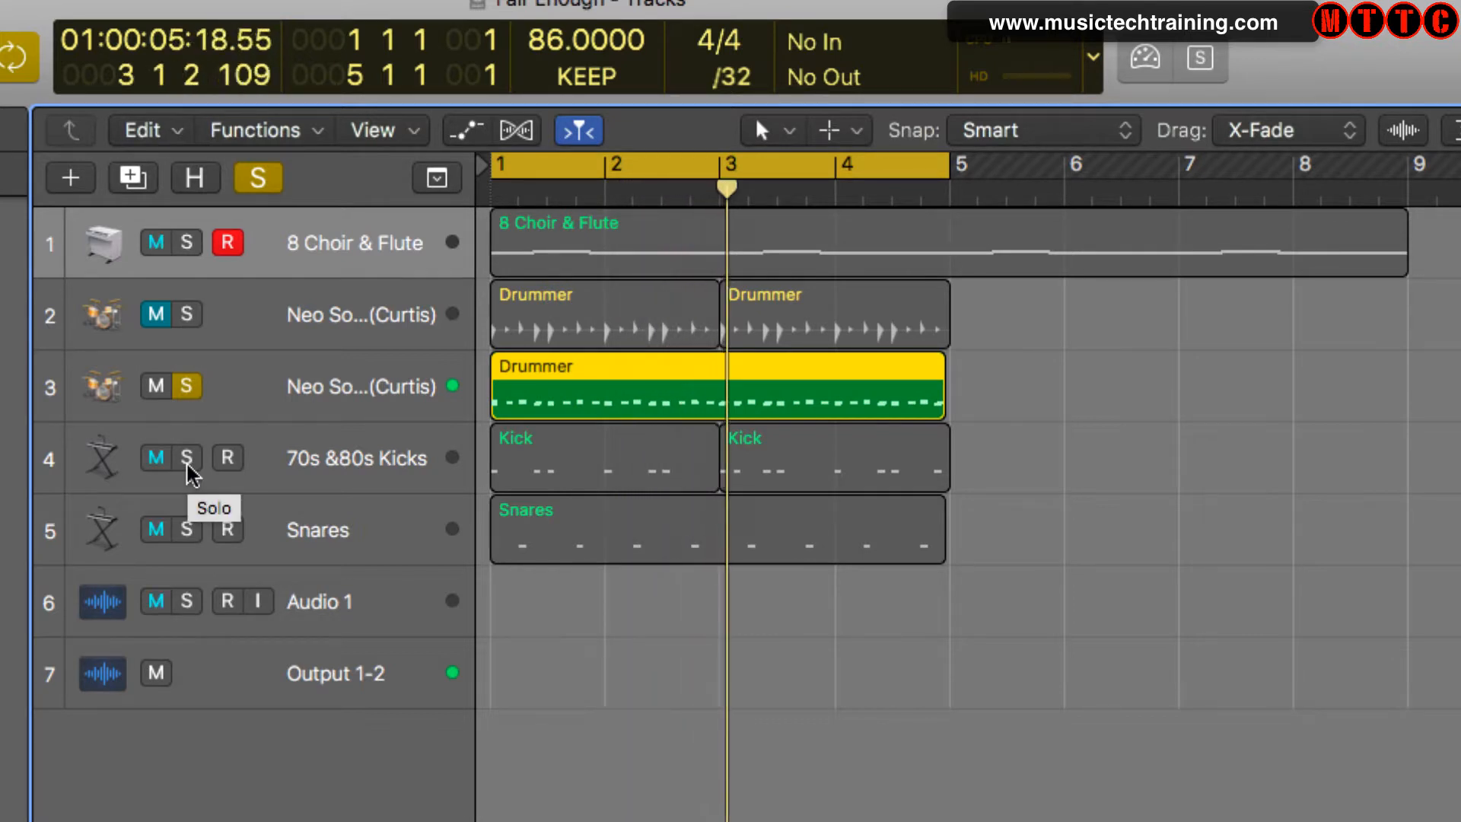
left_click(187, 460)
left_click(187, 530)
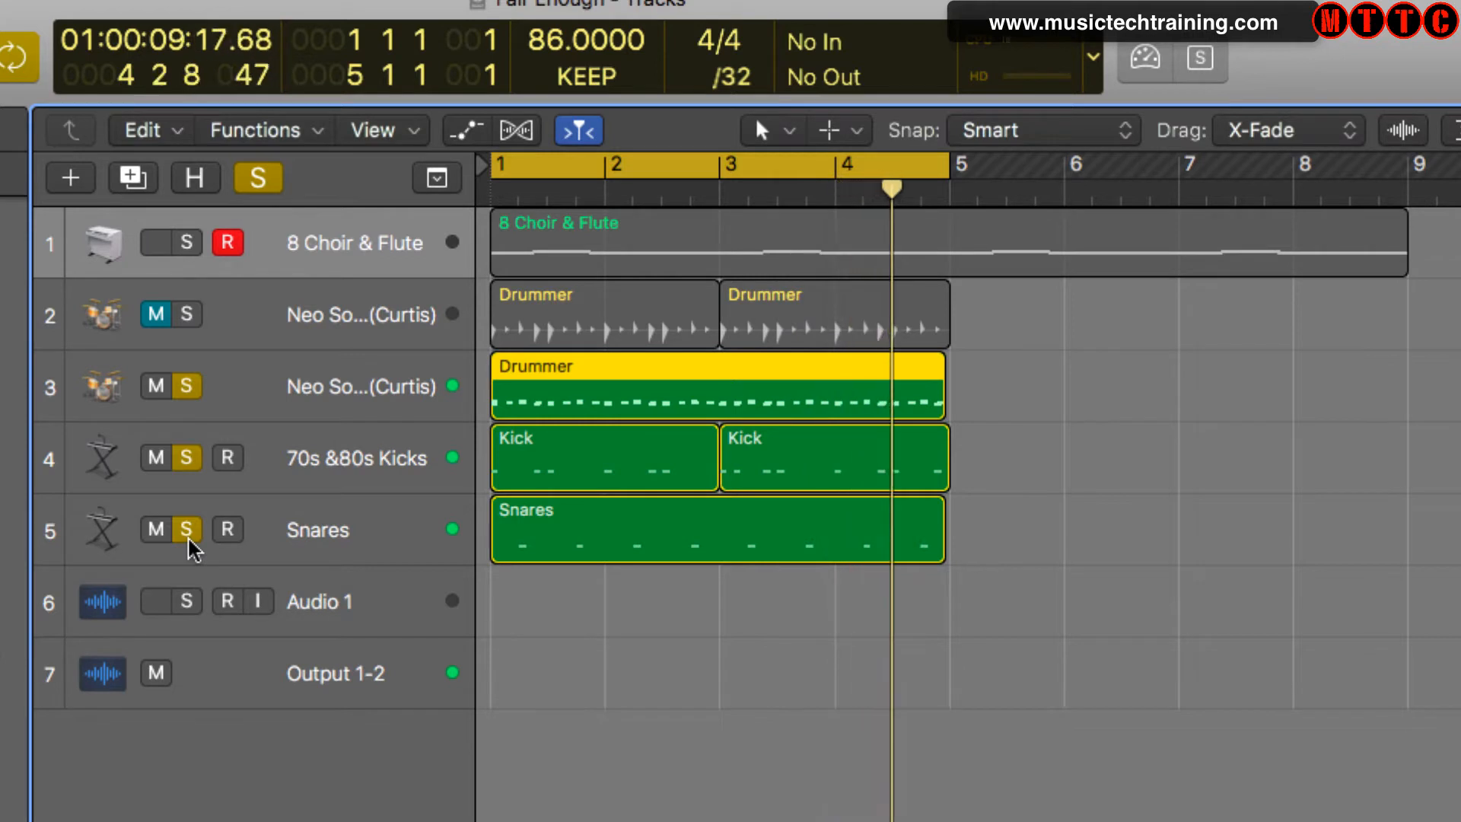
key("space")
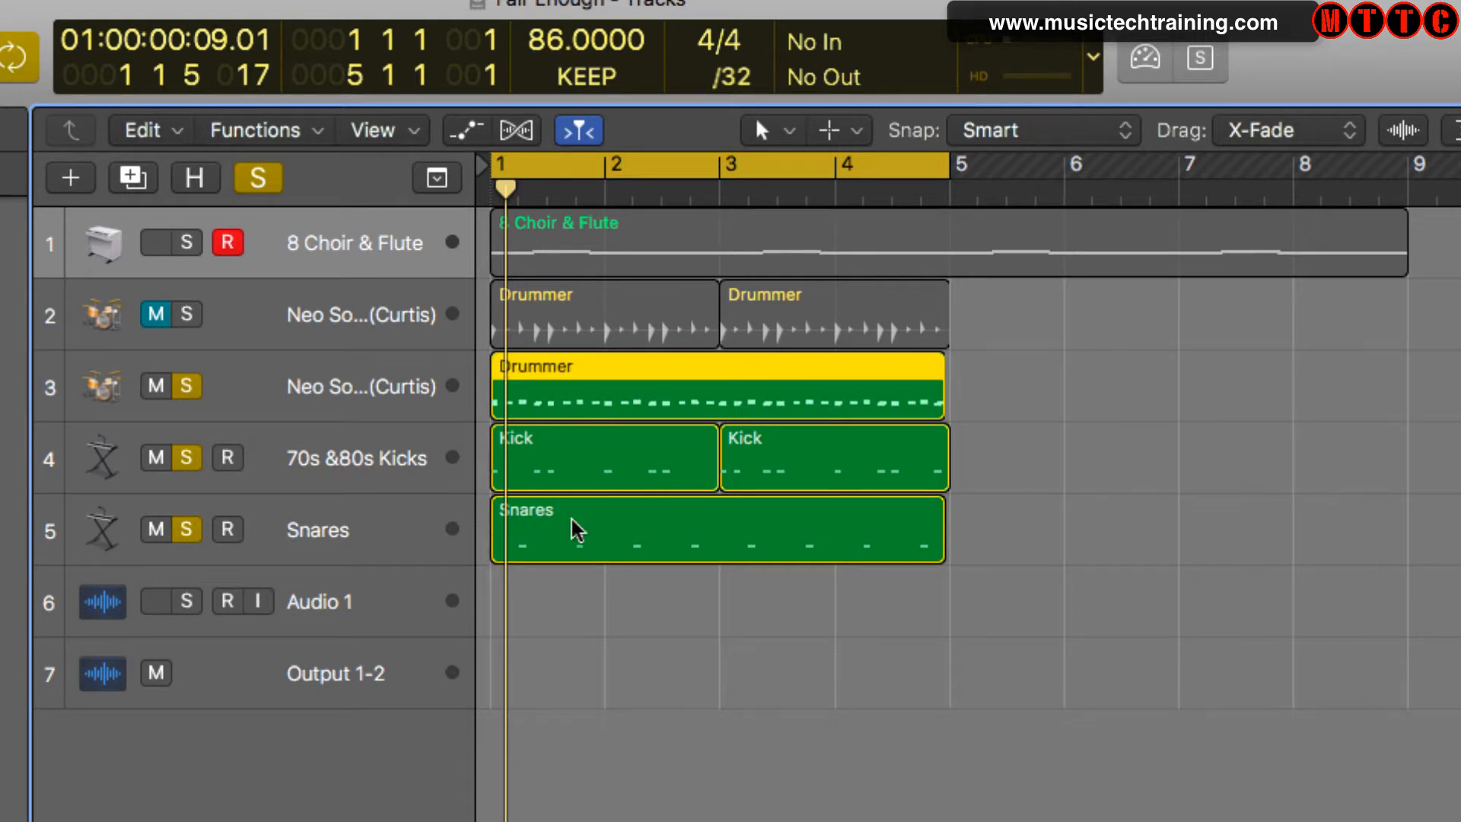
left_click(261, 181)
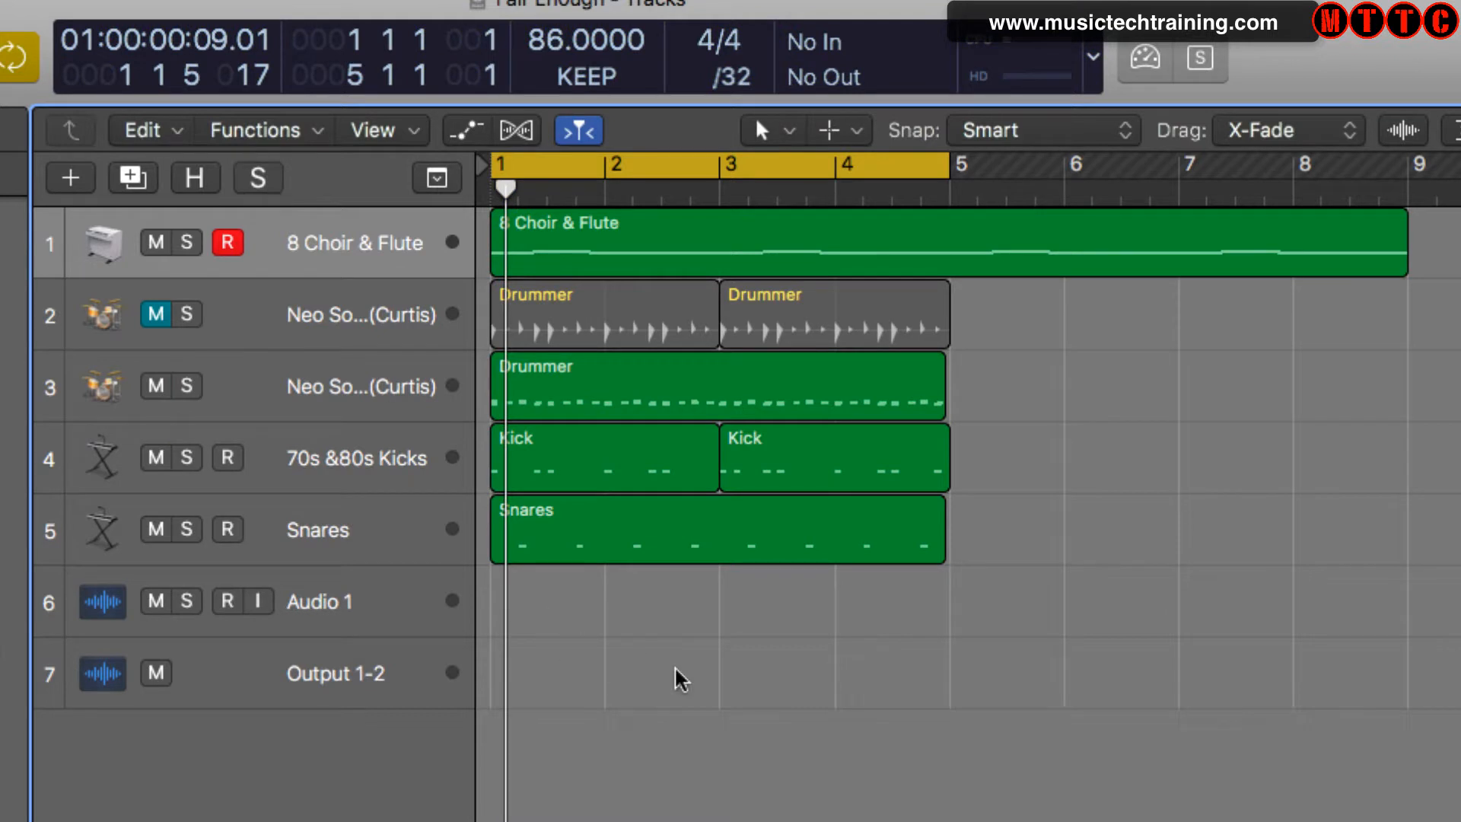
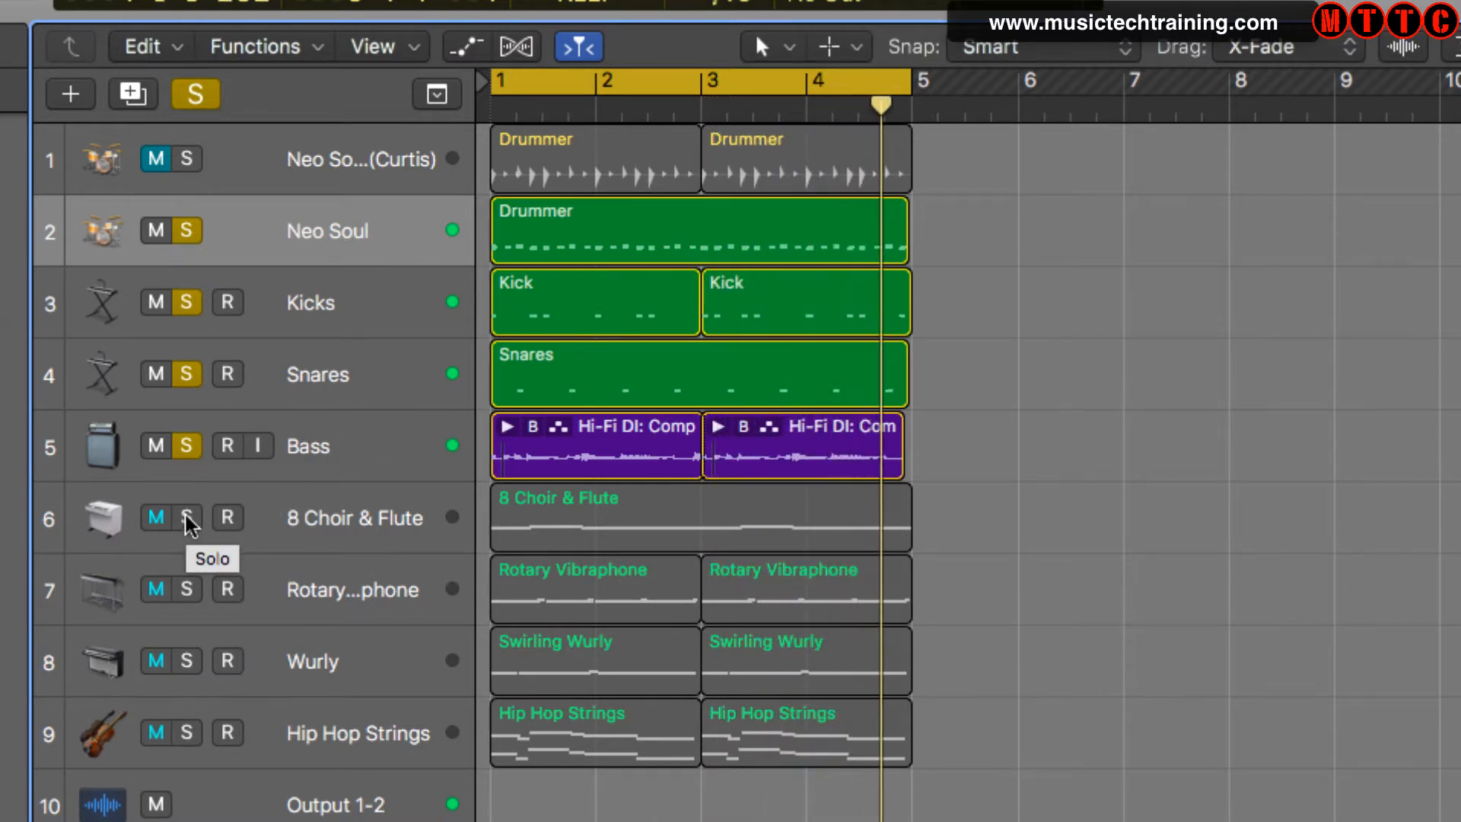
- Add the 8 Choir & Flute, Rotary Vibraphone, Wurly and Hip Hop Strings tracks to the solo during playback
left_click(186, 520)
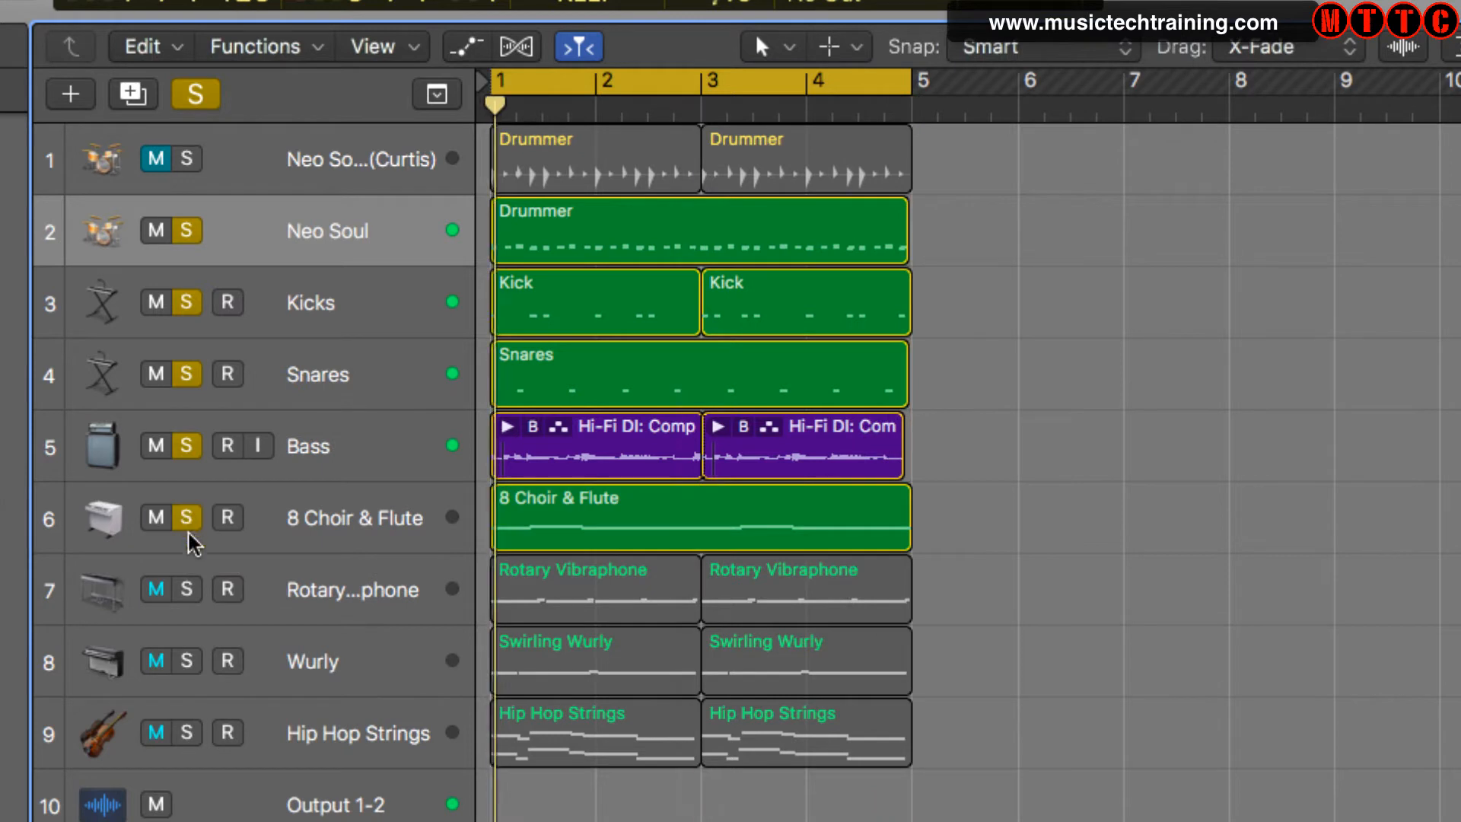
left_click(186, 589)
left_click(186, 661)
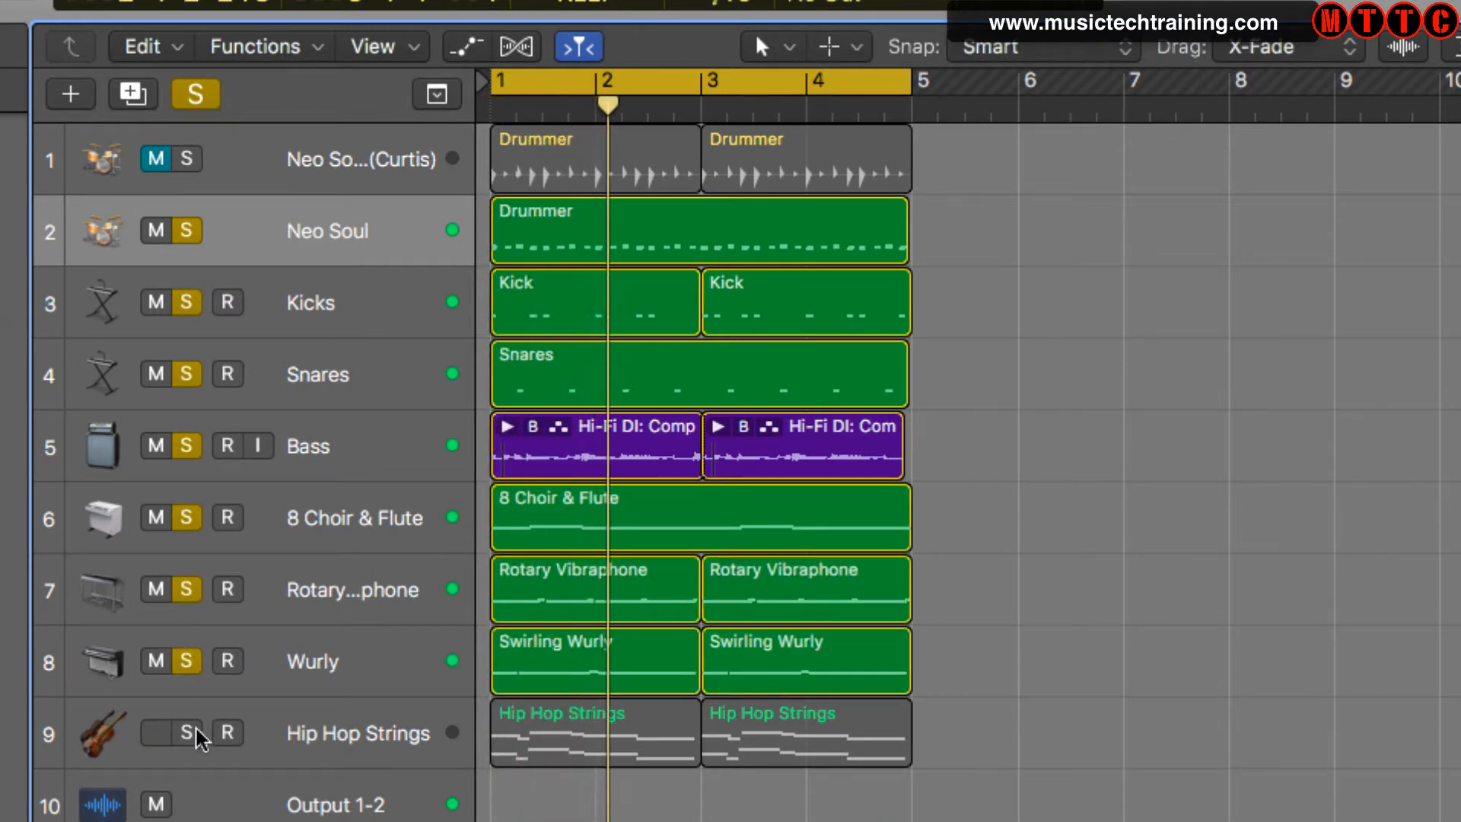
left_click(187, 733)
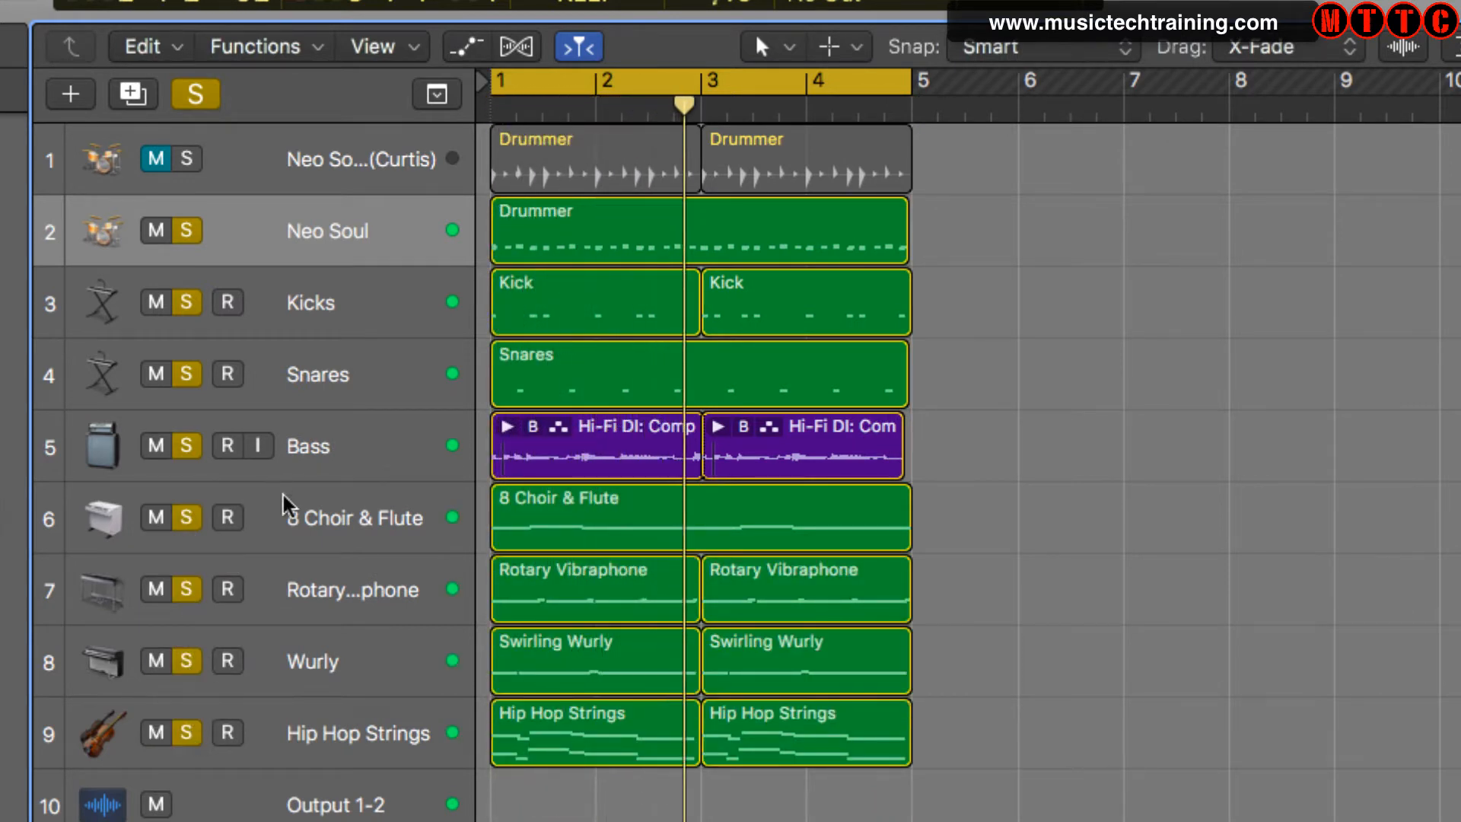
left_click(287, 520)
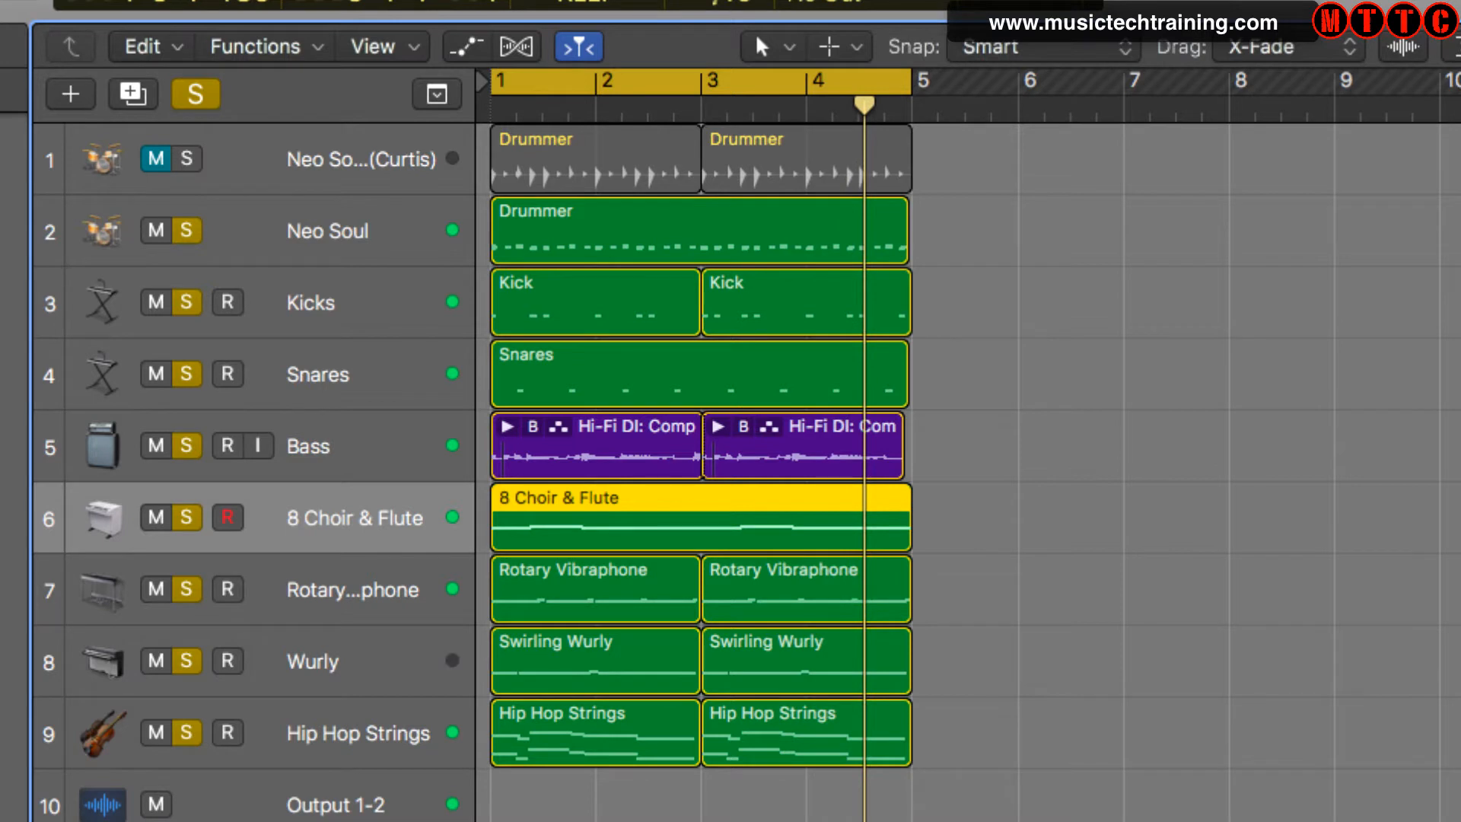
key("alt+shift+d")
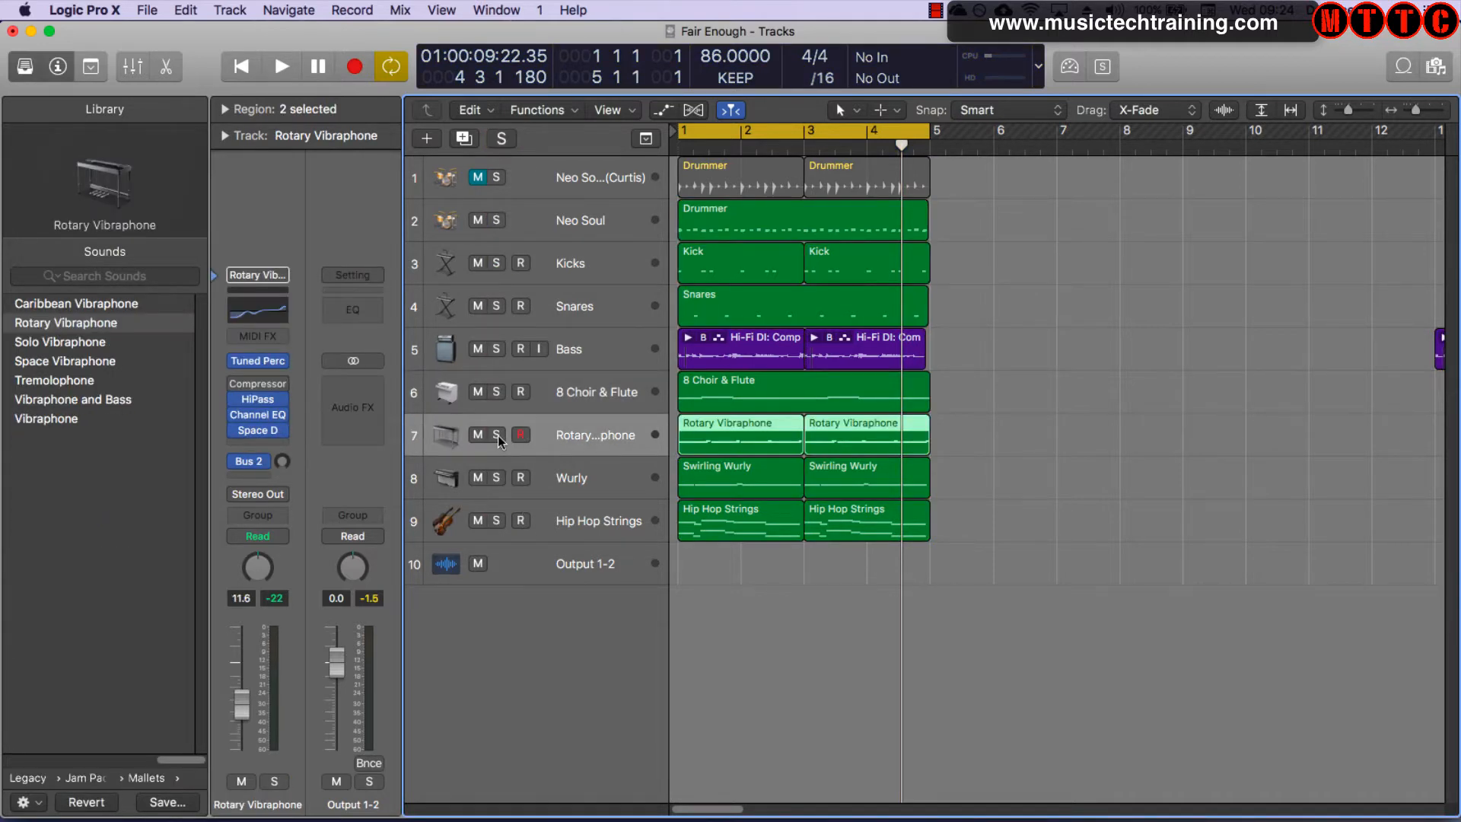
- Solo the Rotary Vibraphone track, play it back briefly with the Bass track selected, and stop playback
left_click(497, 435)
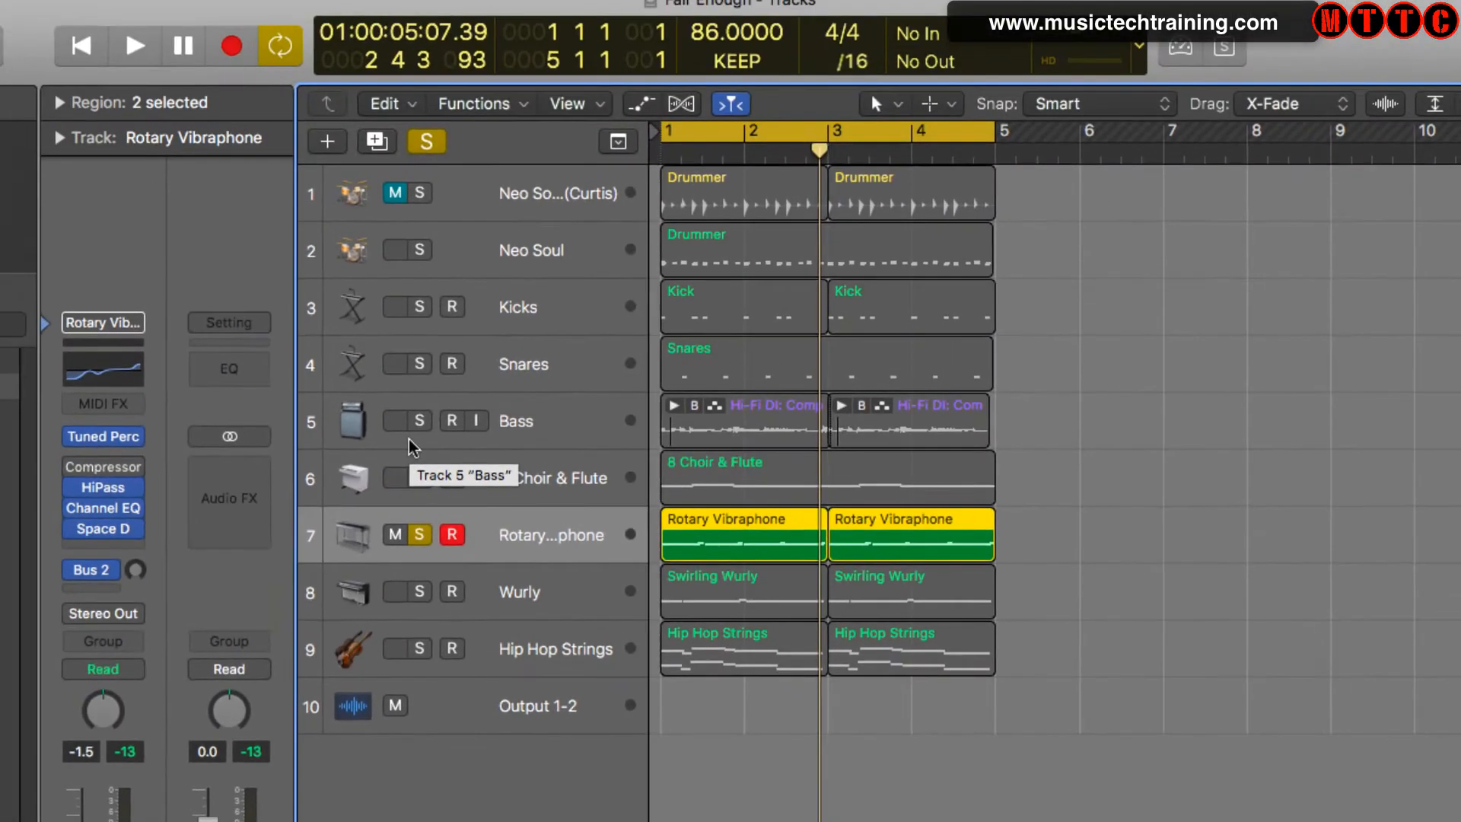
key("space")
left_click(364, 445)
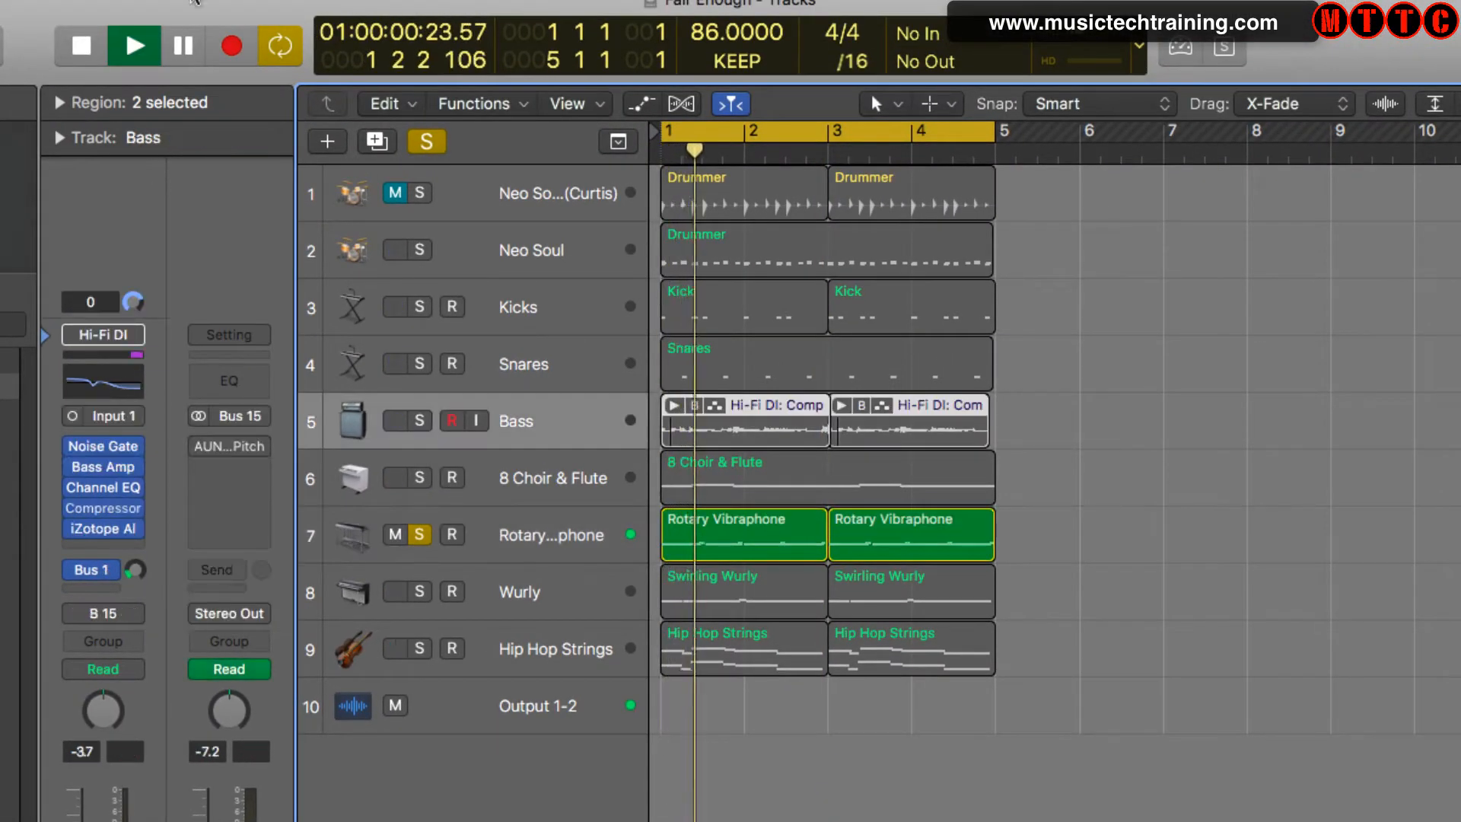
left_click(82, 46)
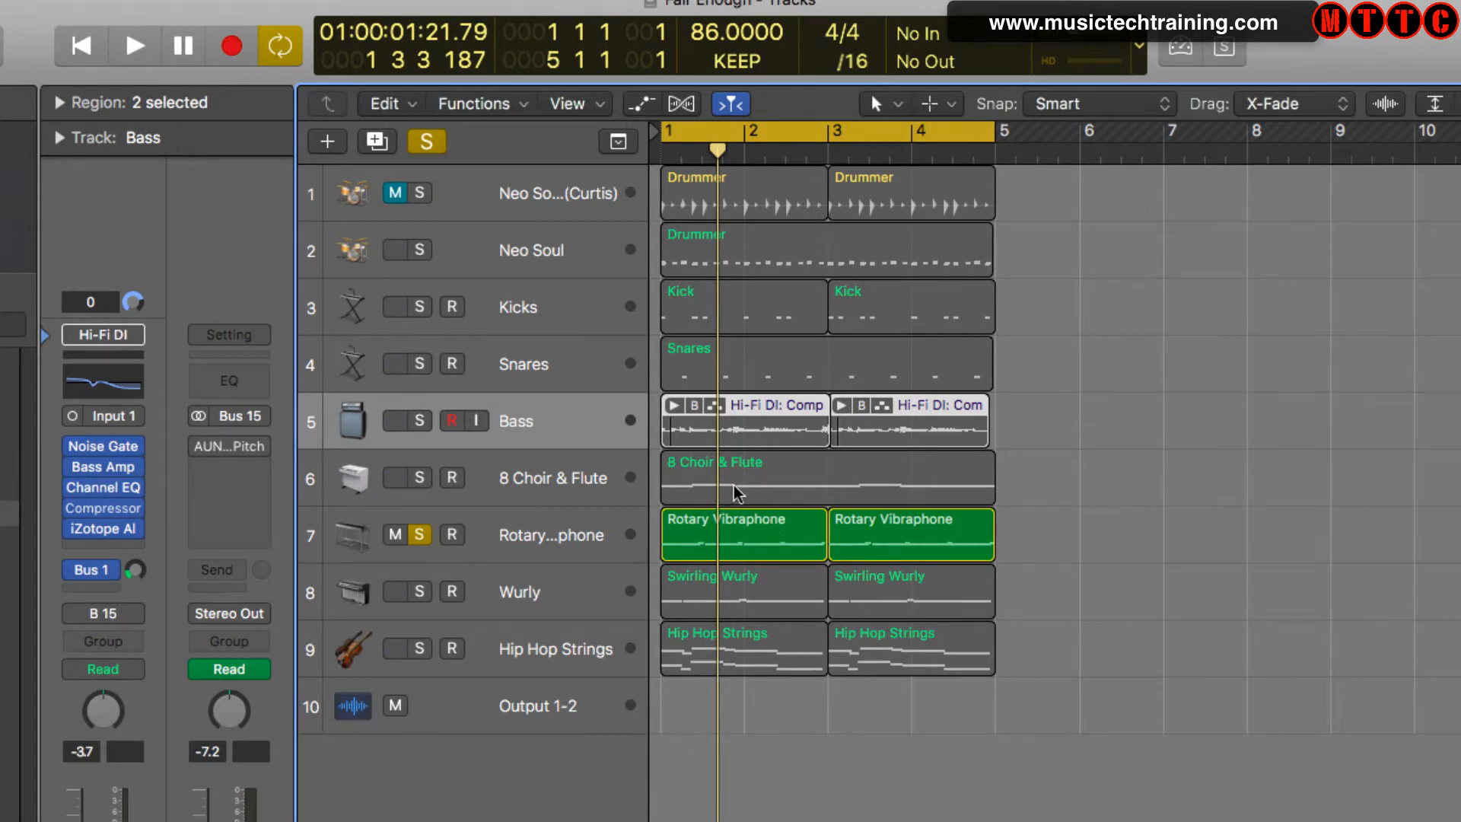
- Bounce the first Rotary Vibraphone region in place to a new track, muting the source, including the audio tail in the file, with normalizing off
left_click(1058, 530)
left_click(722, 542)
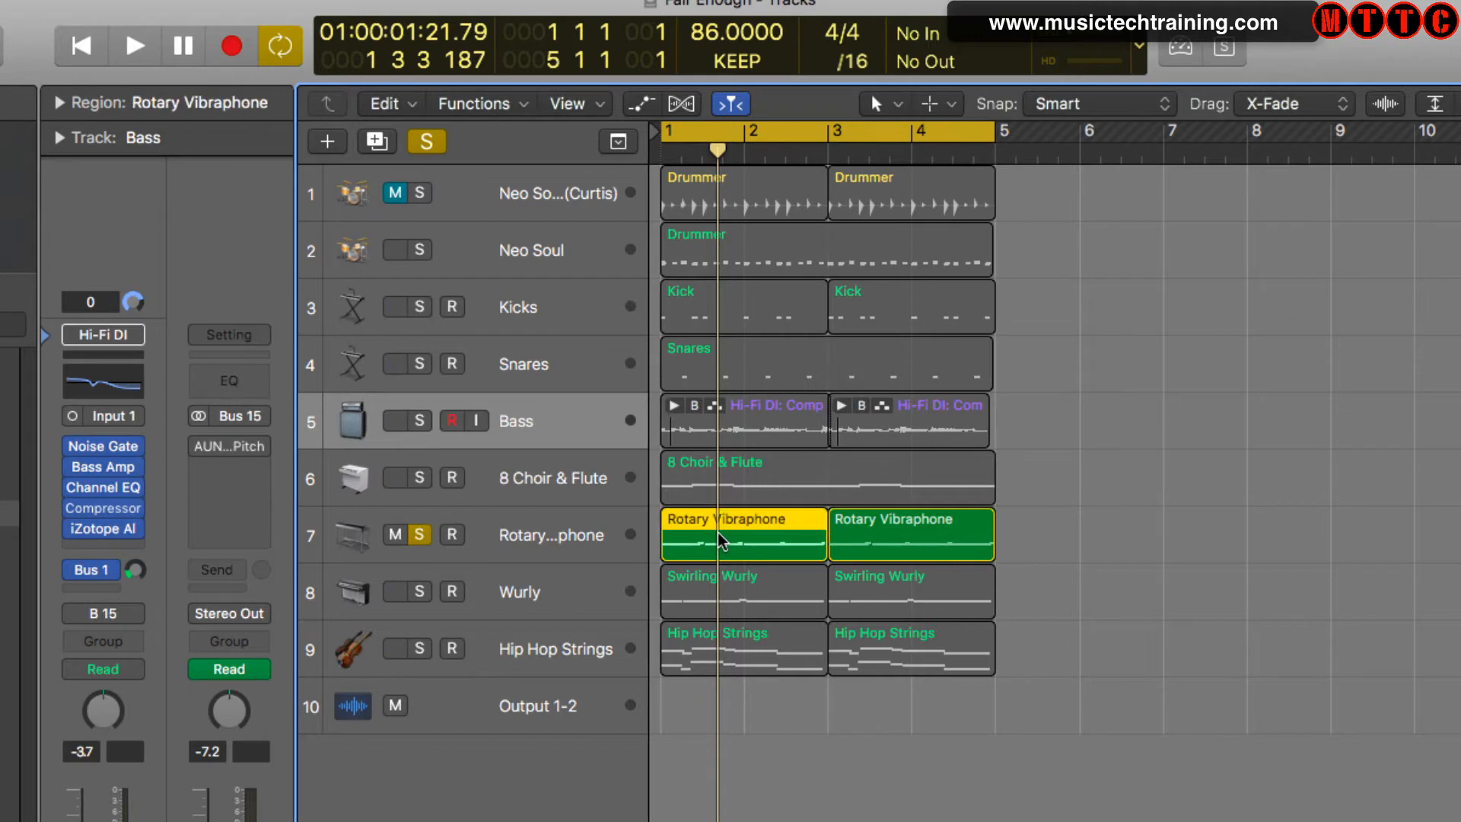
right_click(722, 542)
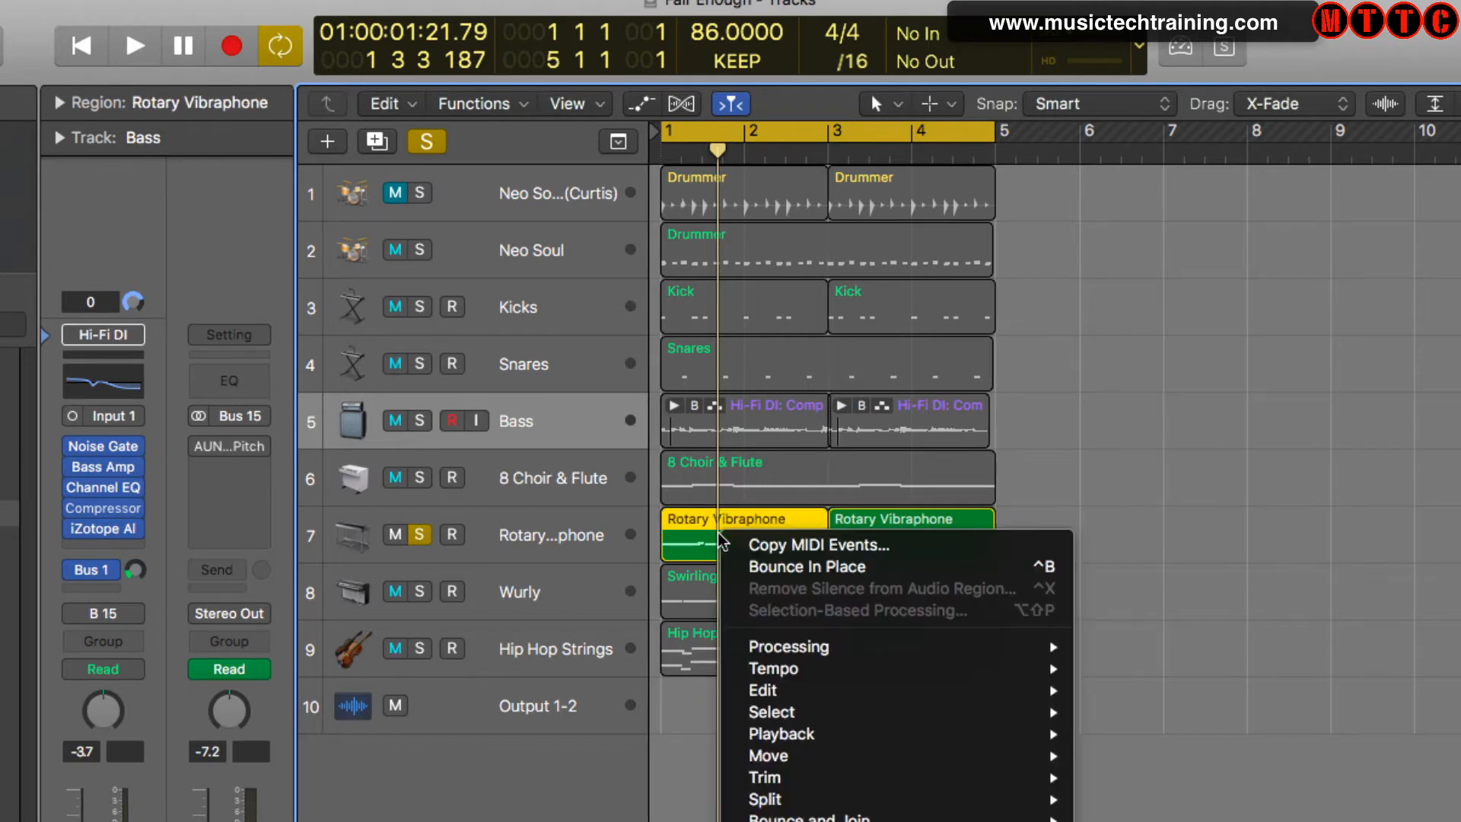
left_click(802, 572)
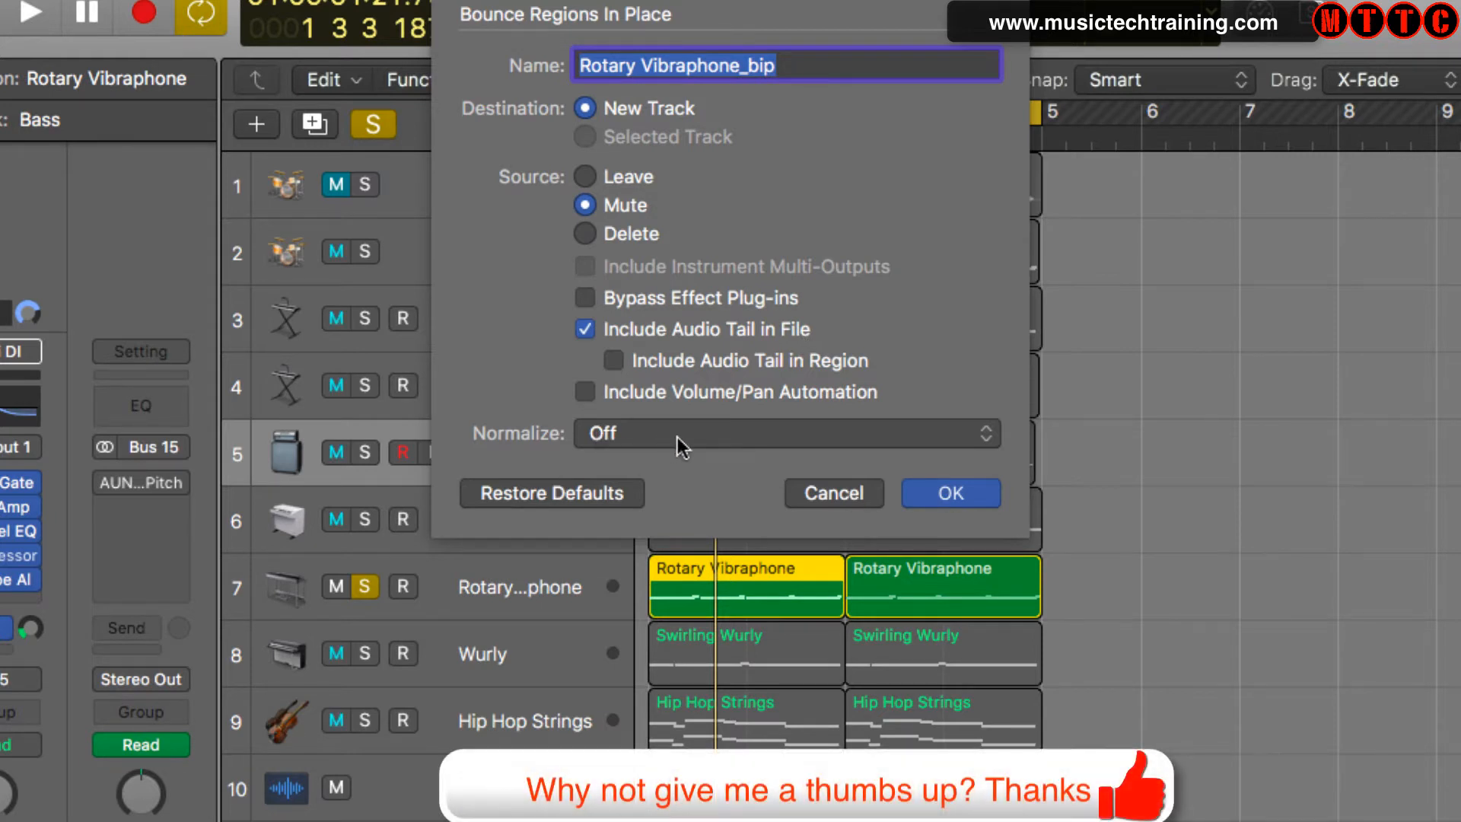
left_click(935, 491)
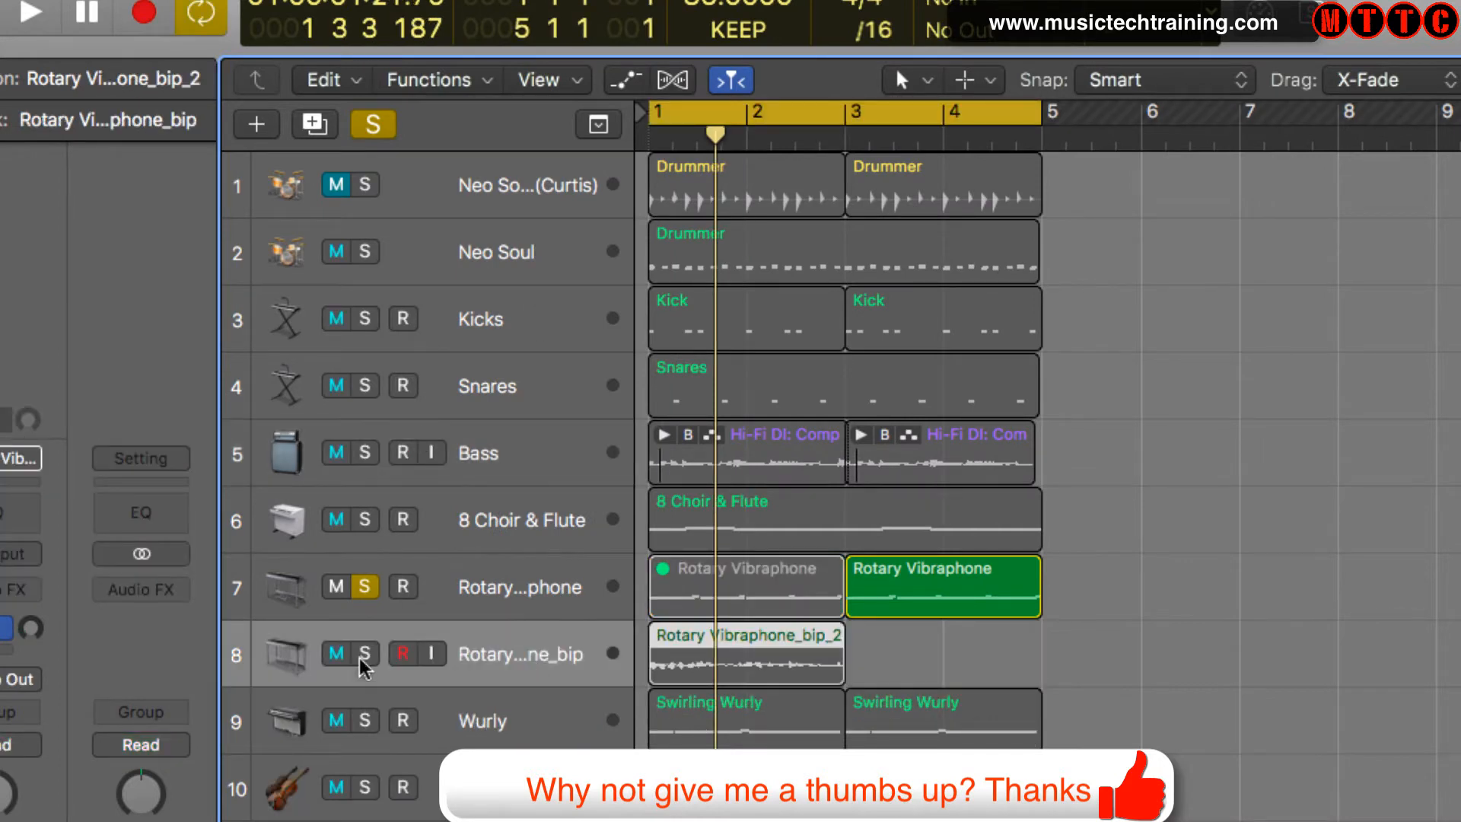
- Solo the bounced vibraphone track instead of the original, shorten its audio region to one bar, and play it
left_click(366, 587)
left_click(366, 654)
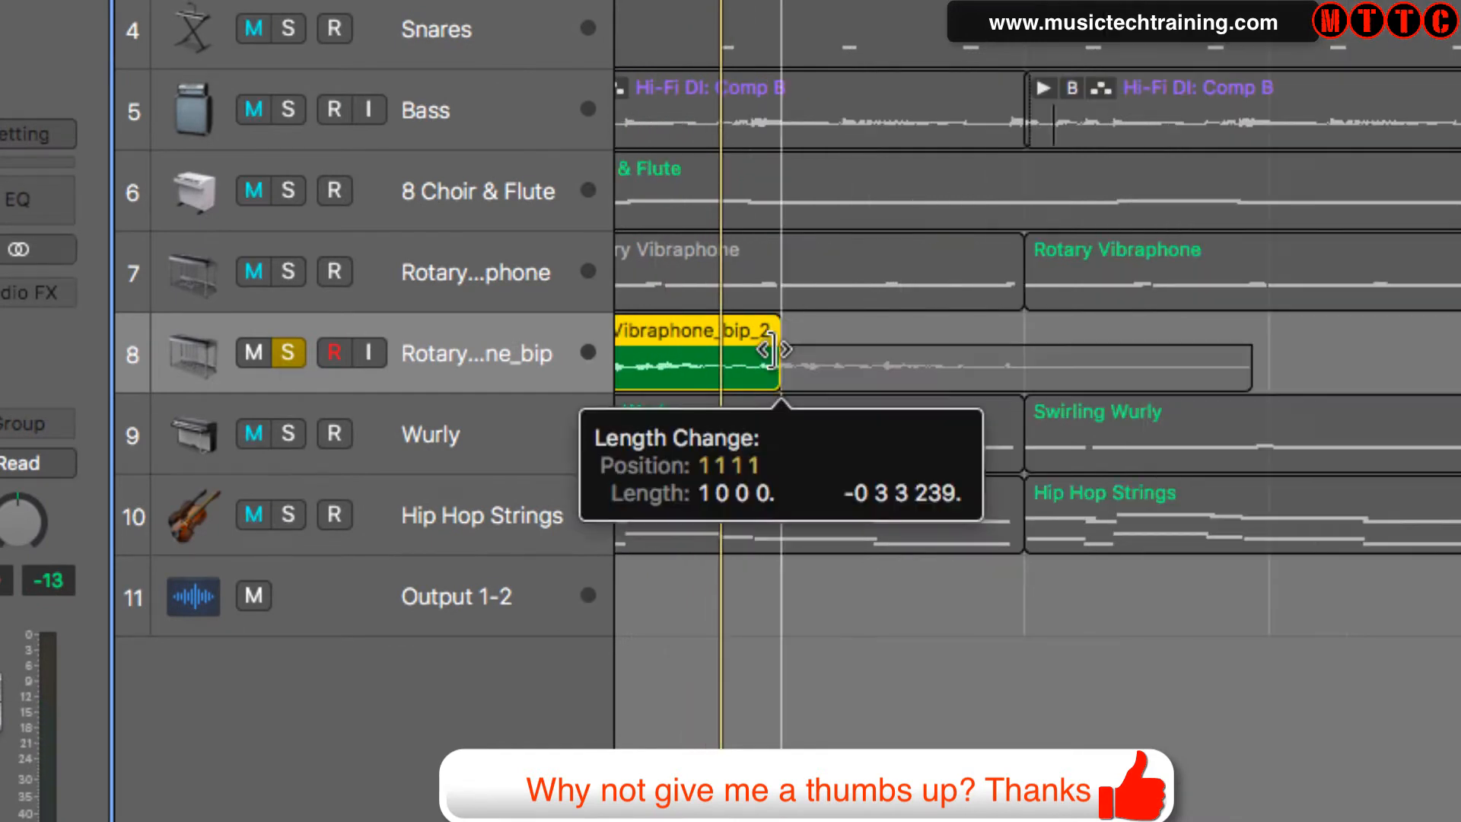
left_click_drag(765, 348, 764, 347)
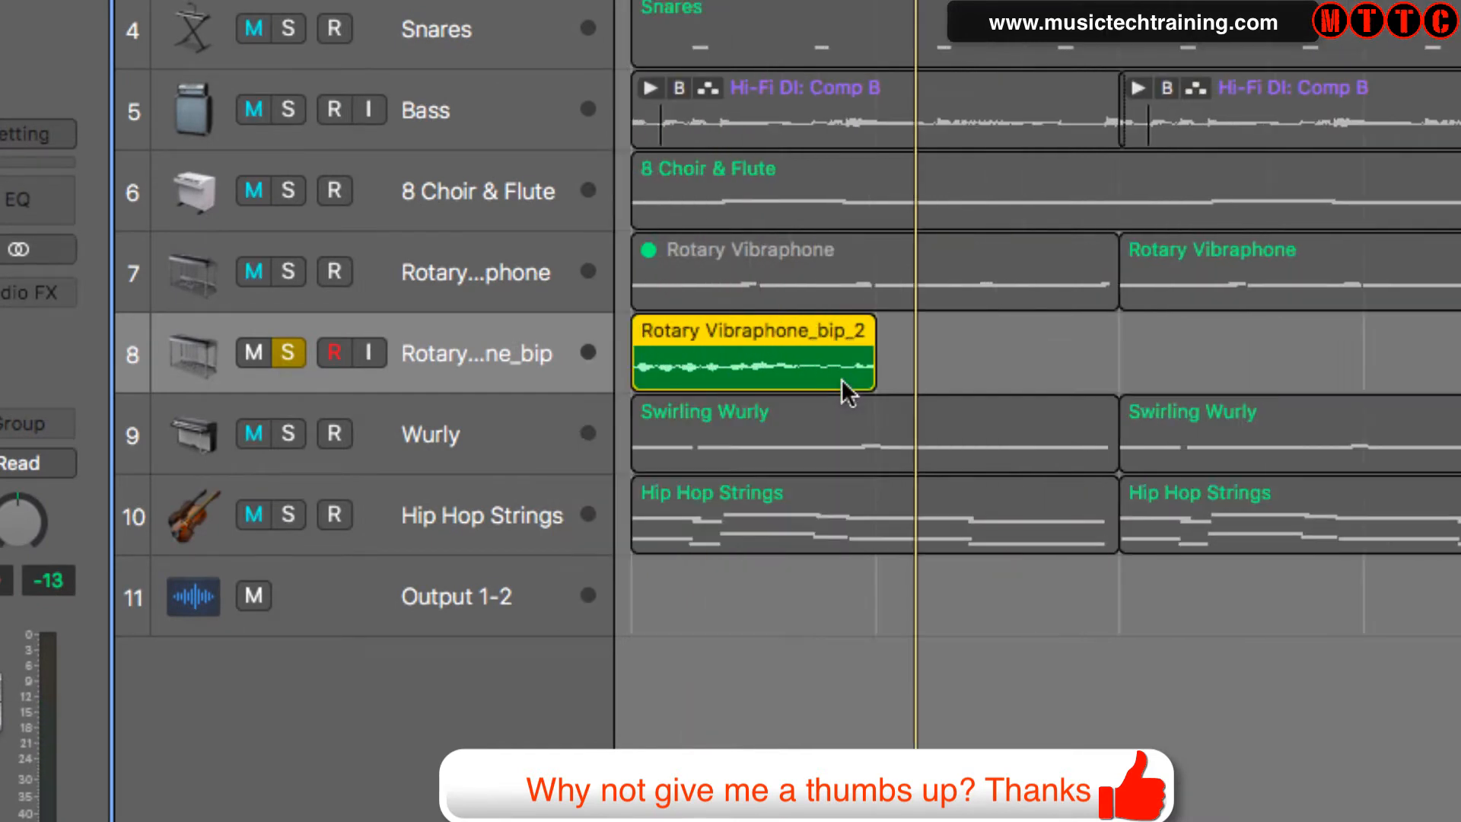
key("space")
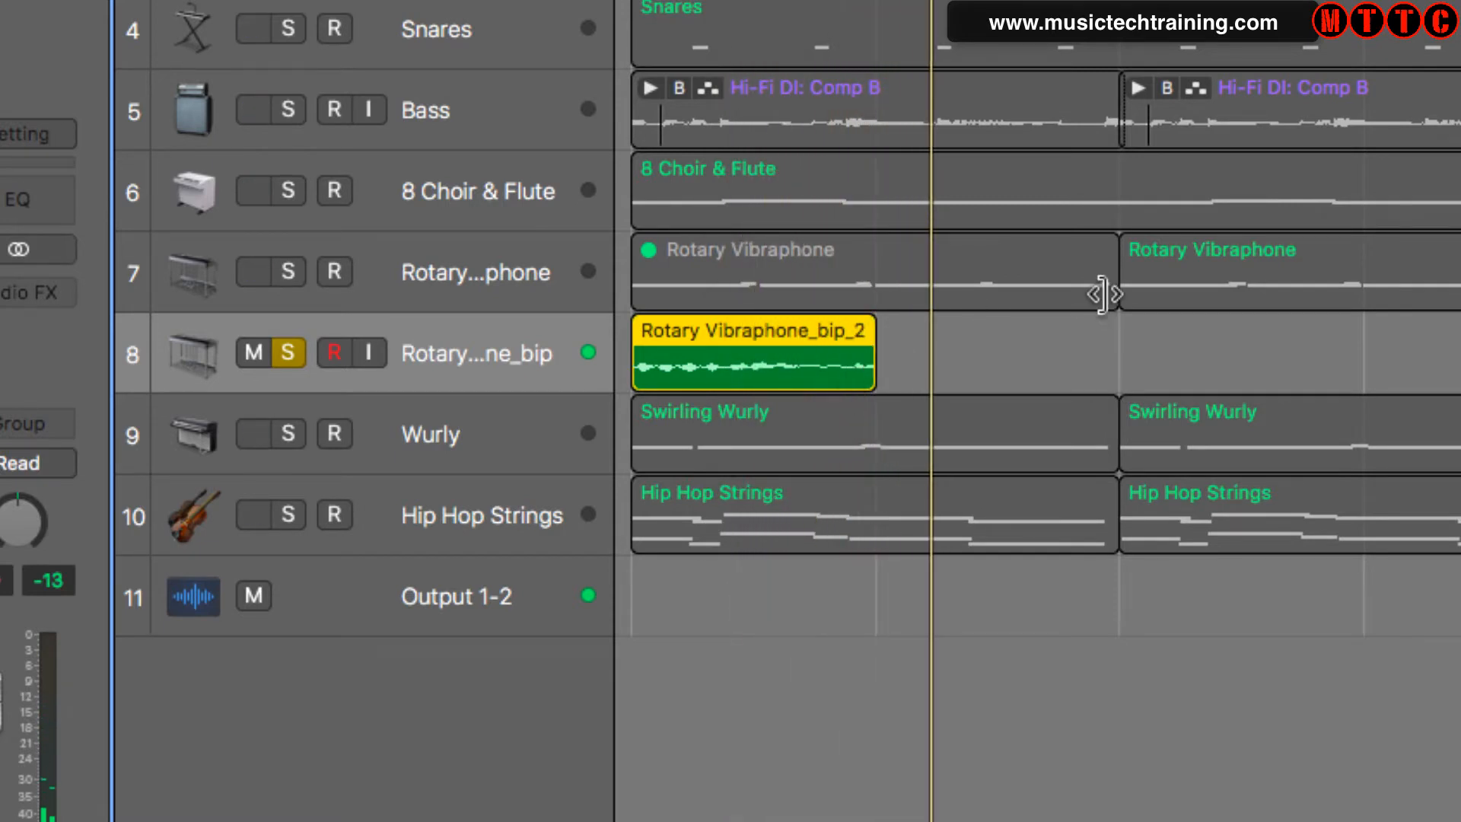
- Shorten the first Rotary Vibraphone MIDI region to one bar, solo only its track, and play it for comparison
left_click_drag(1103, 295, 877, 318)
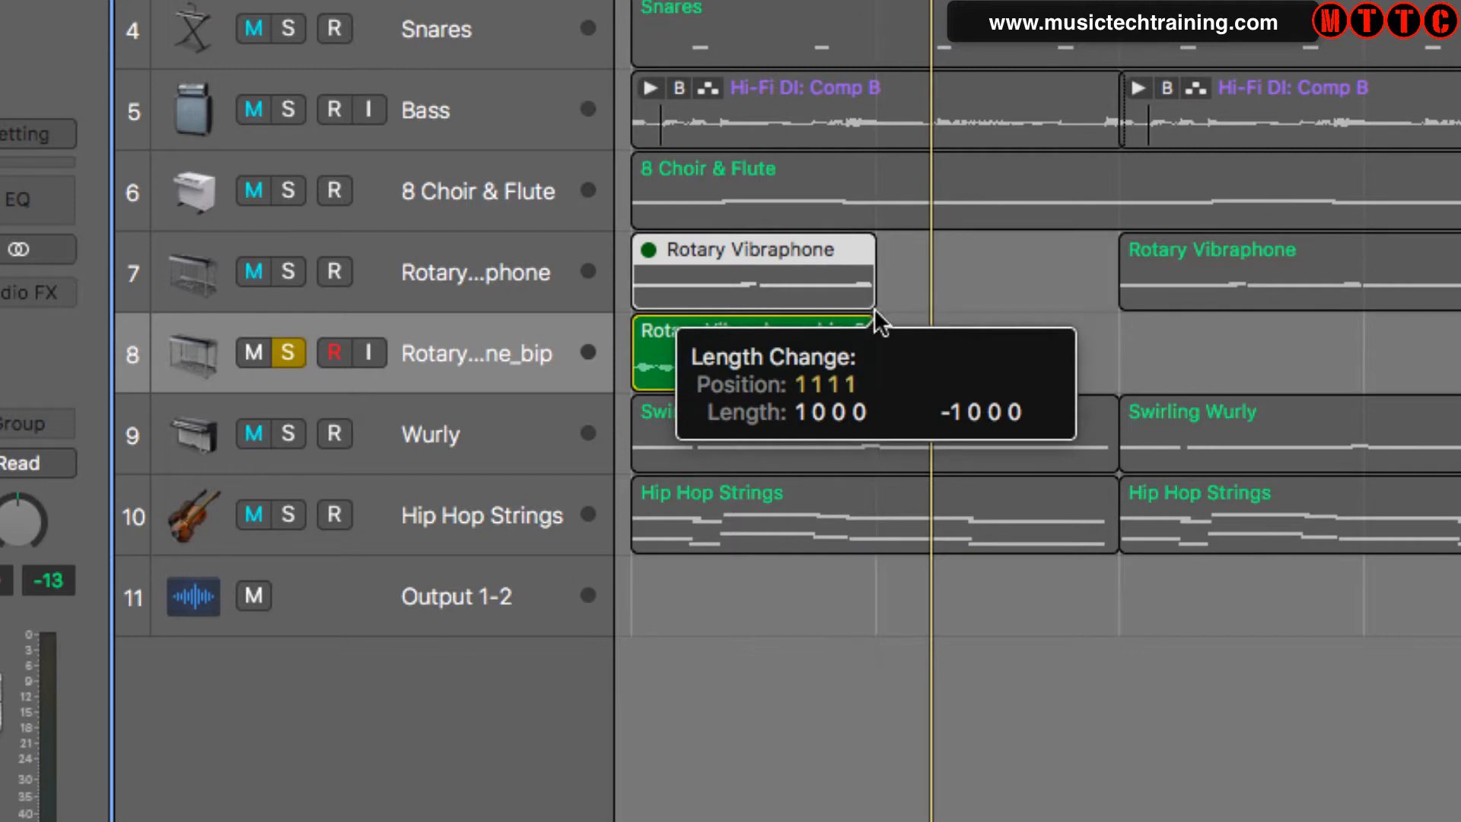
left_click(288, 276, "alt")
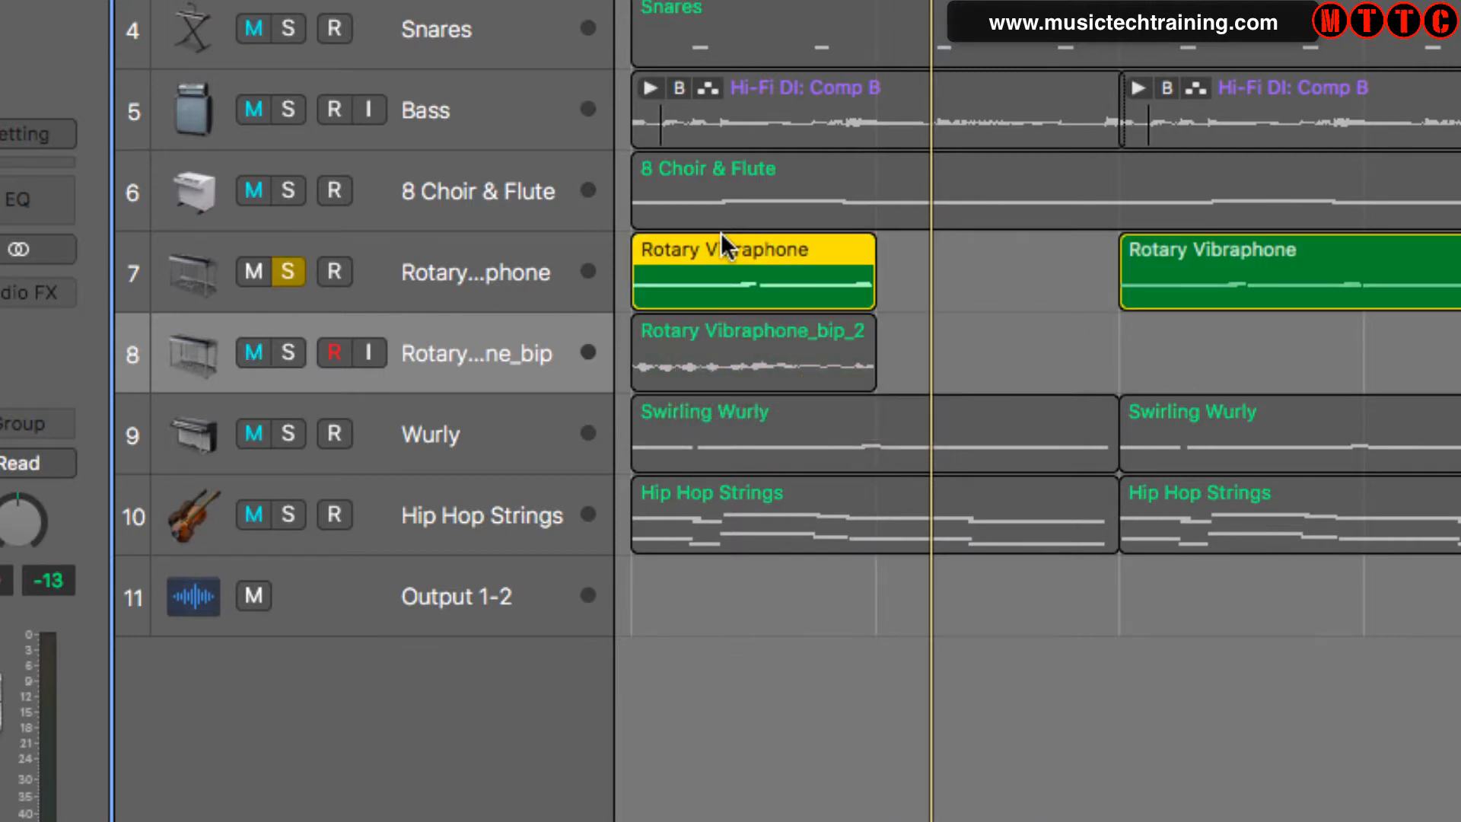
key("space")
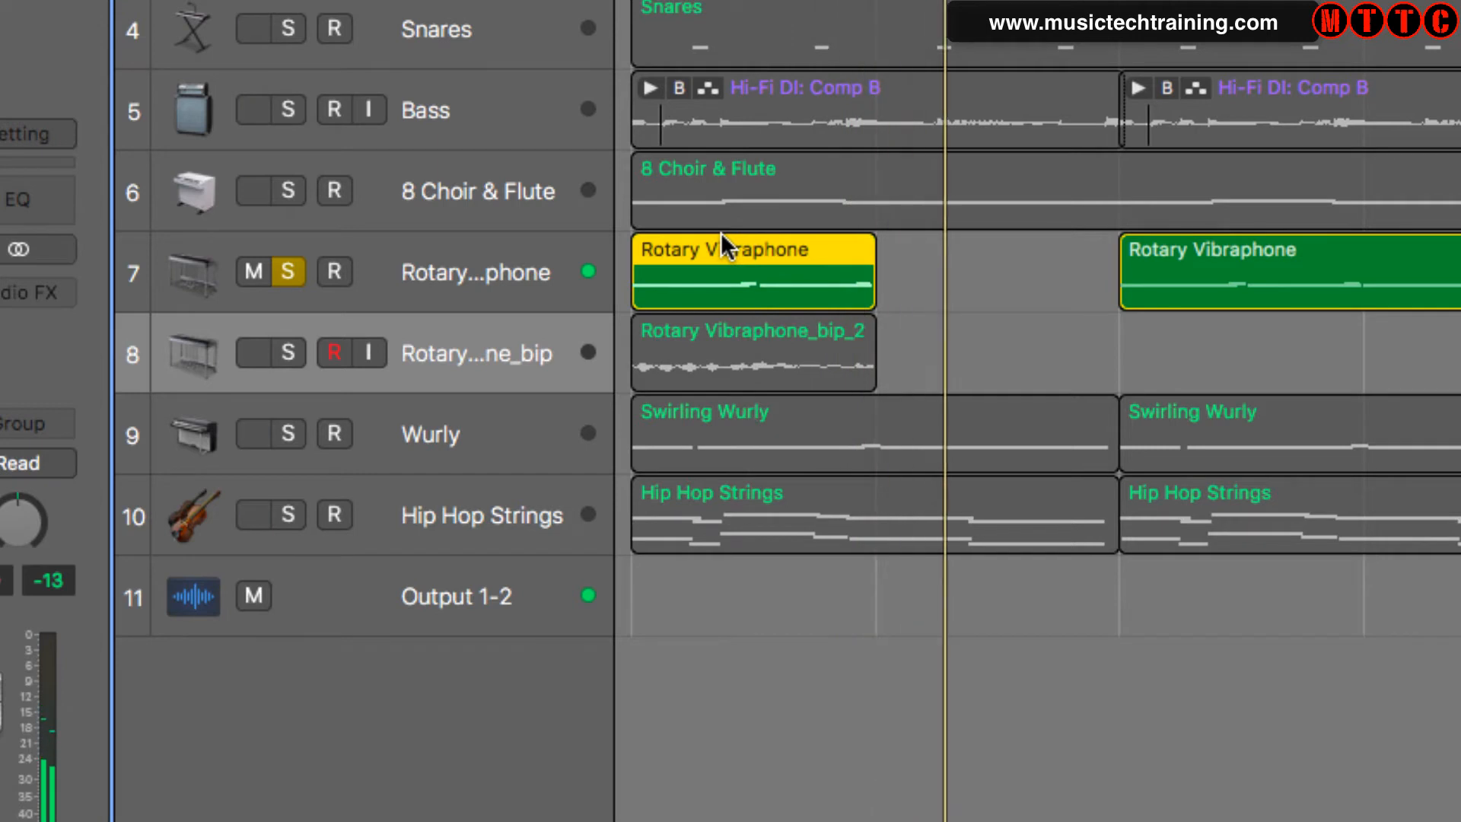
key("space")
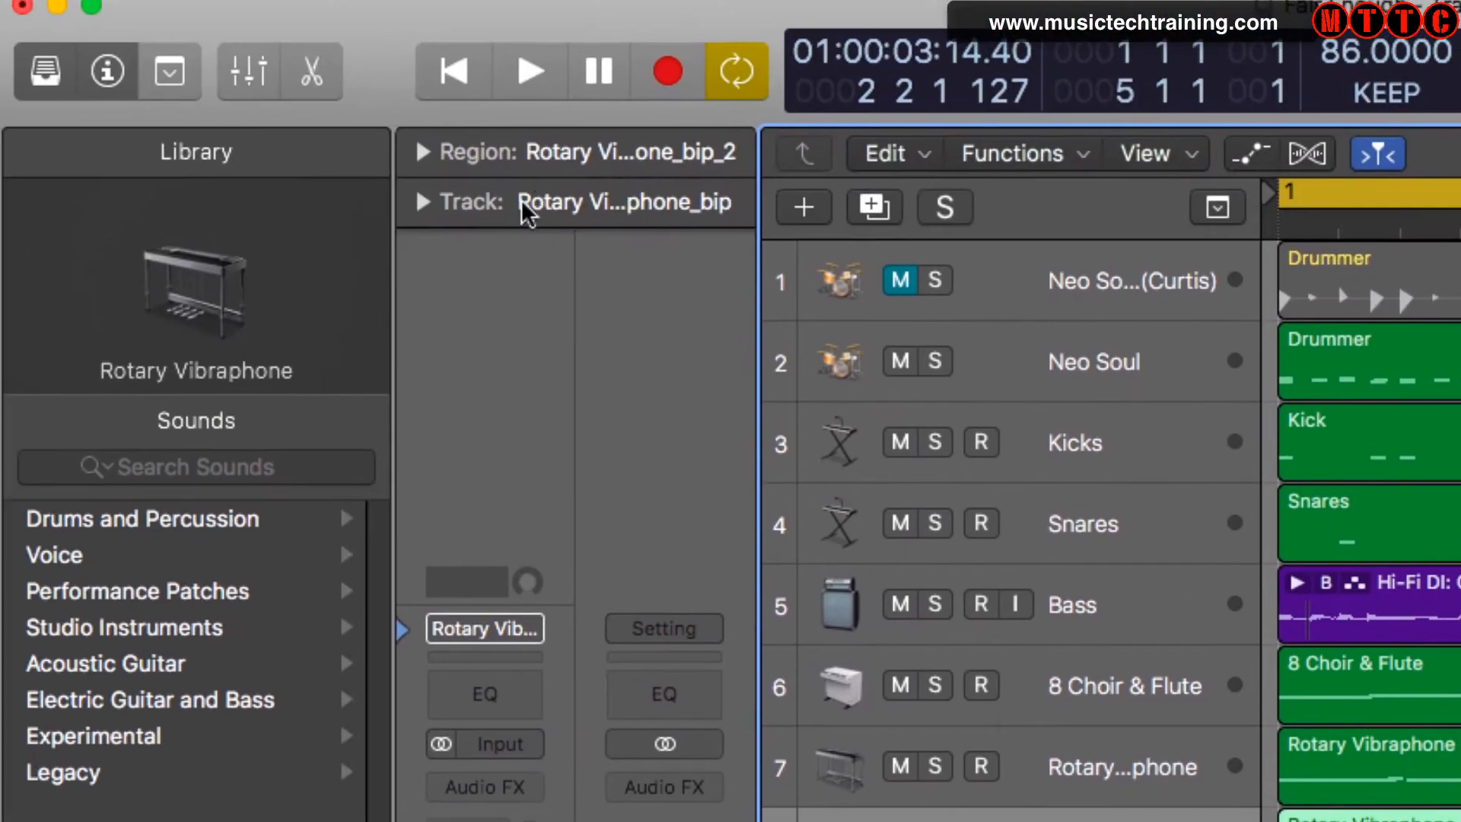
- Expand the region parameters for the bounced vibraphone region, and clear the active solo
left_click(424, 153)
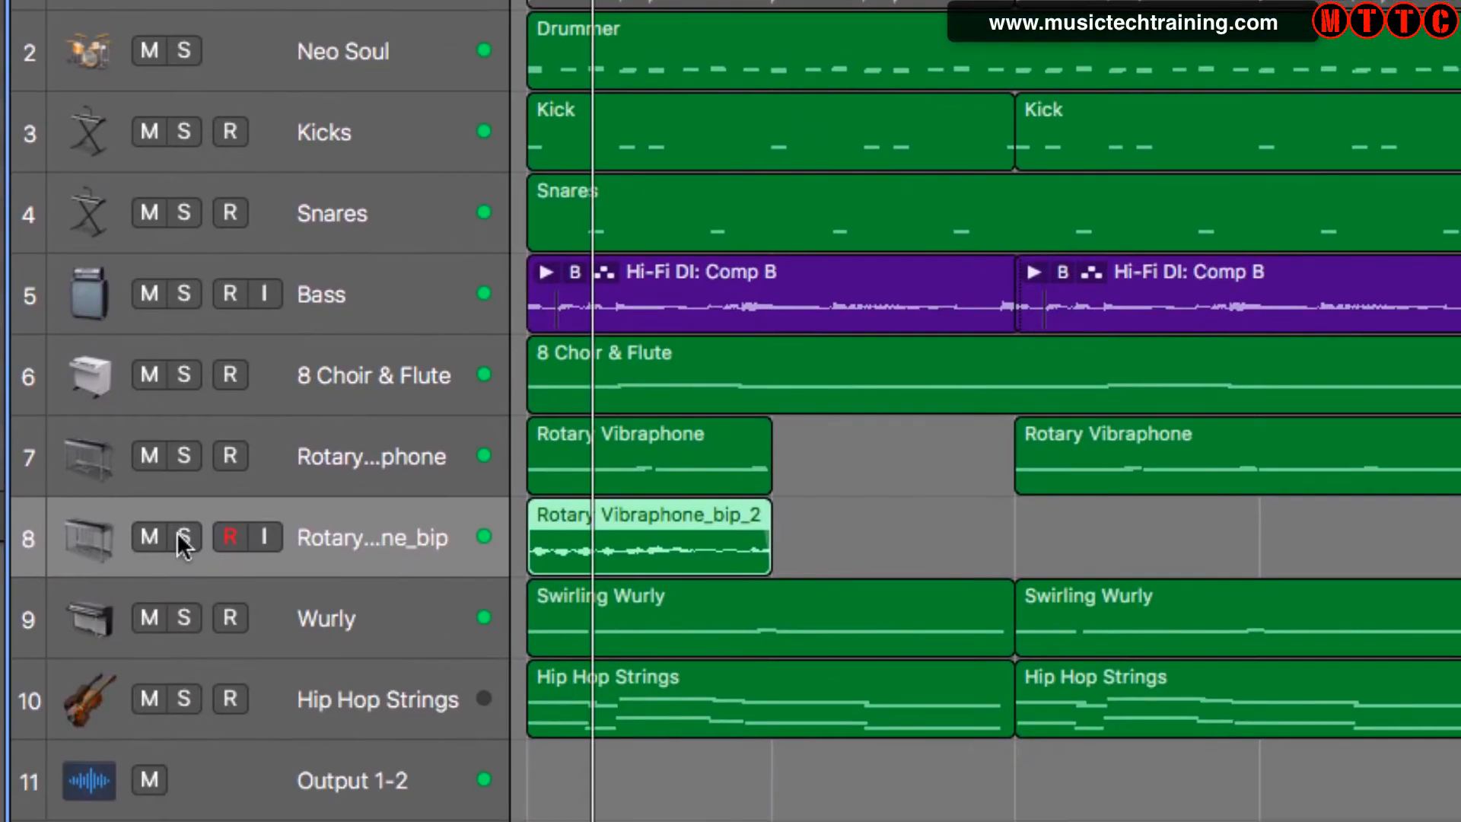
left_click(936, 821)
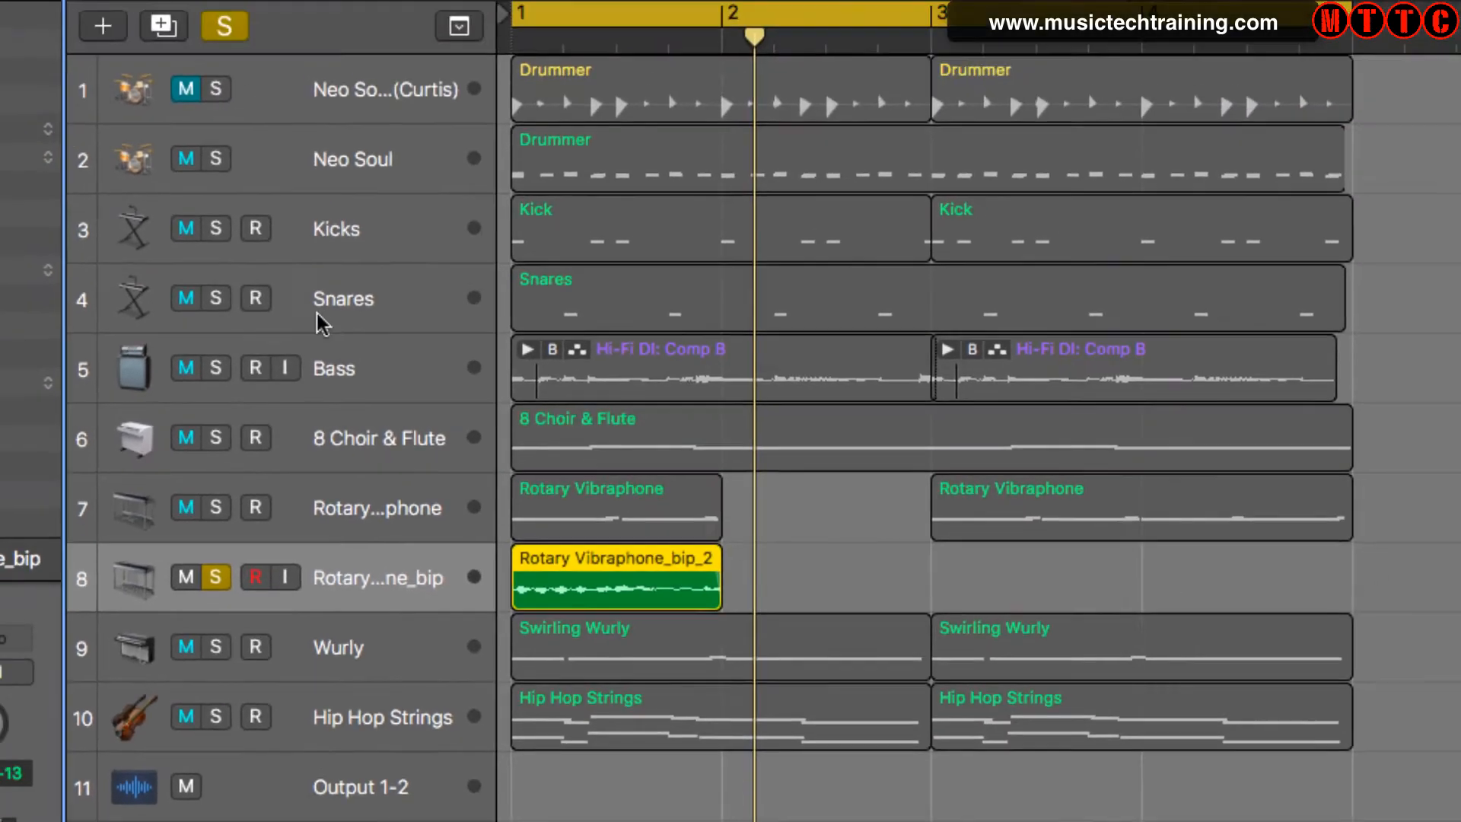
left_click(225, 26)
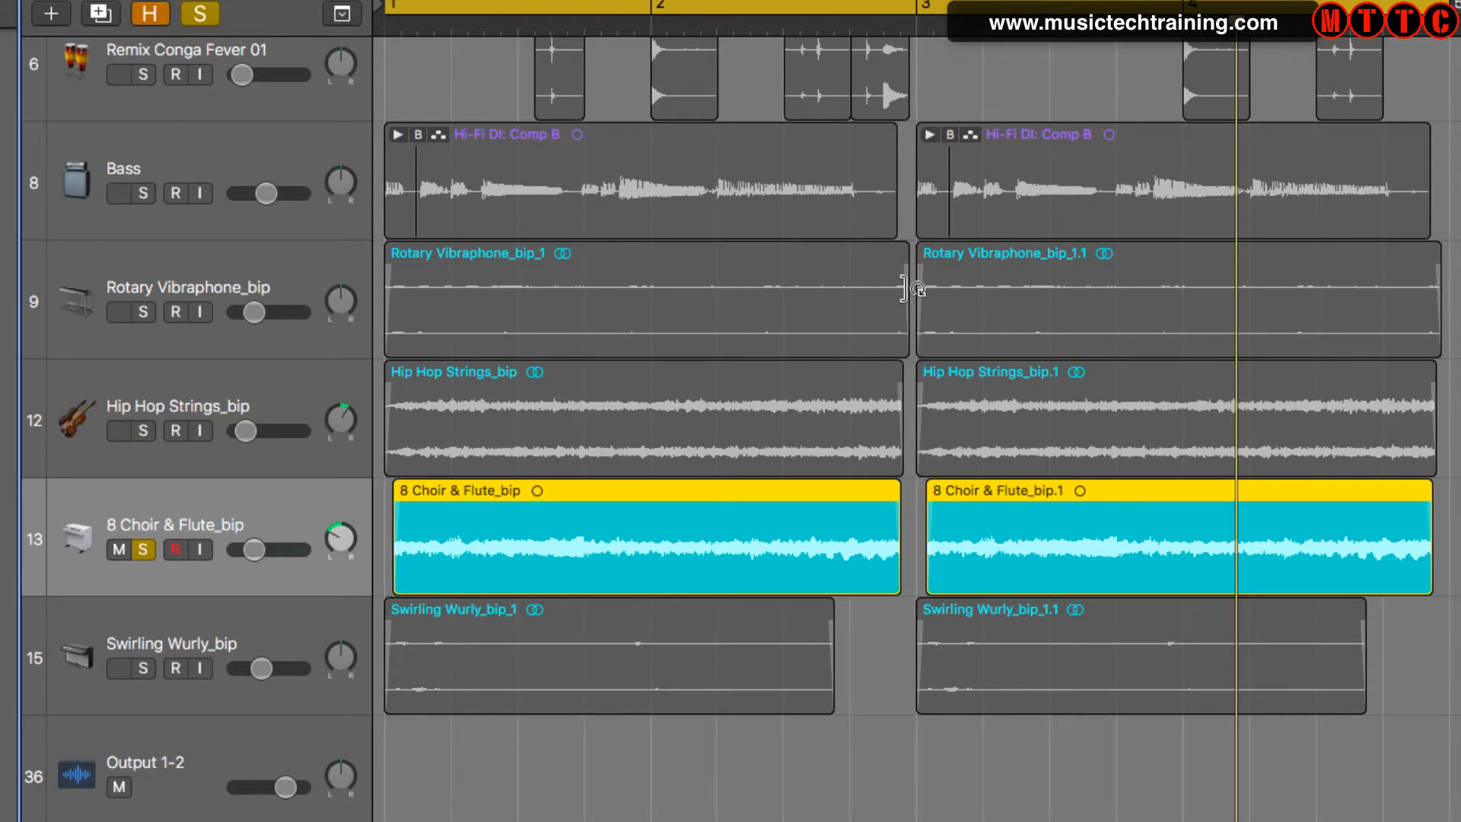
- Select the first Hi-Fi DI region on the Bass track
left_click(871, 183)
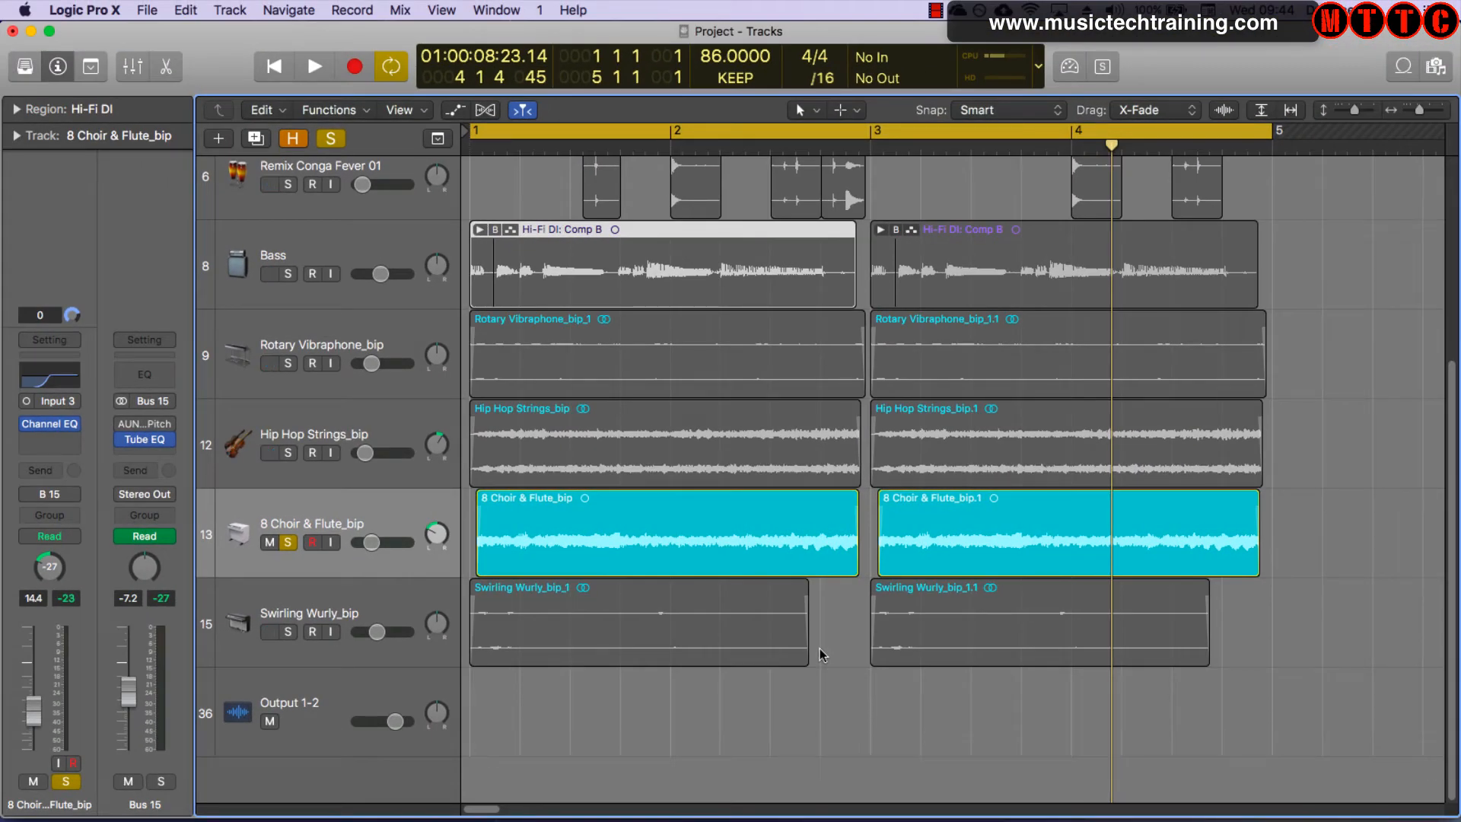
- Select the soloed Choir & Flute bounced track with its two regions and audition it alone
left_click(398, 519)
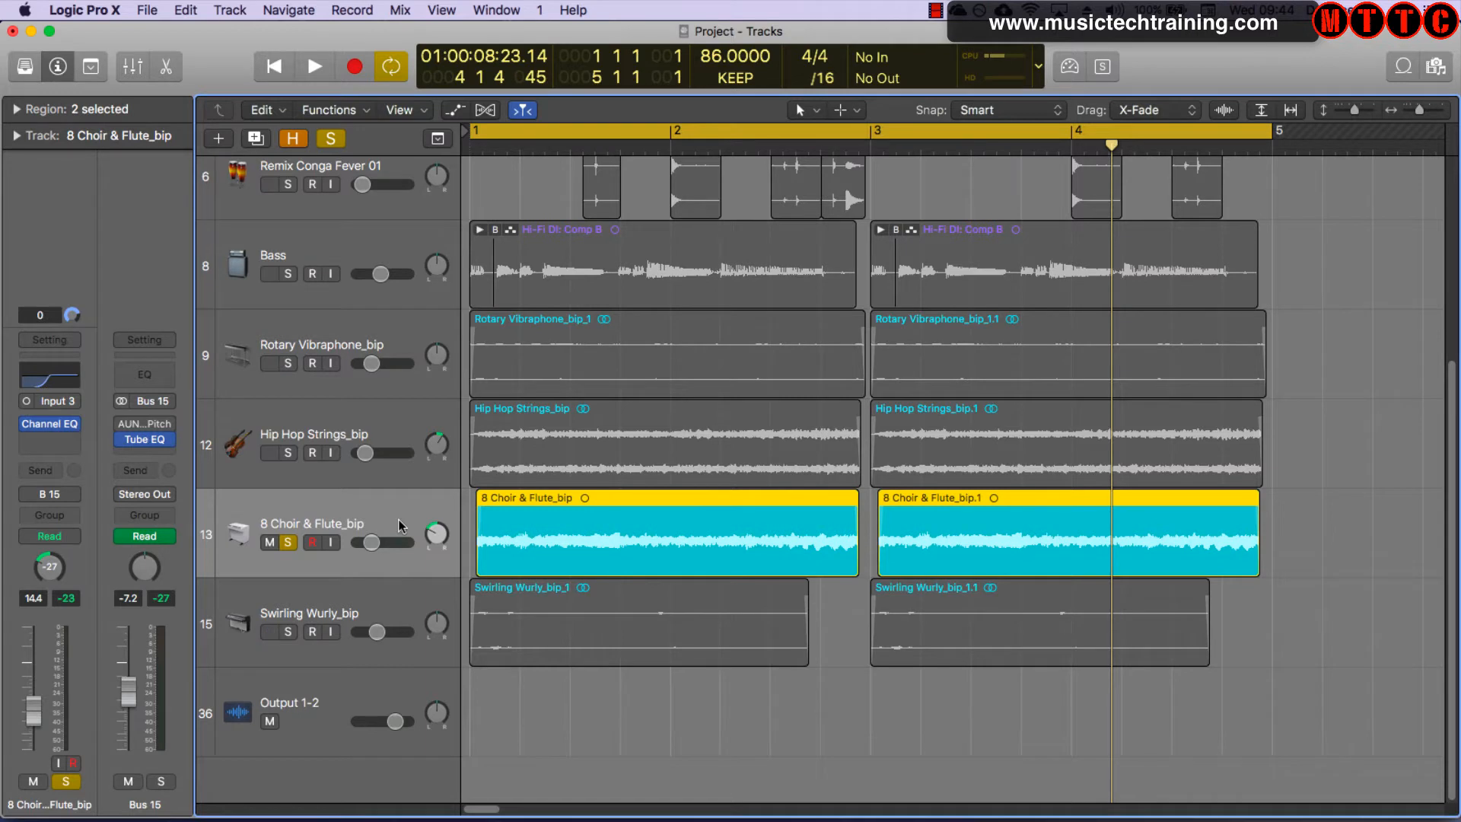
key("space")
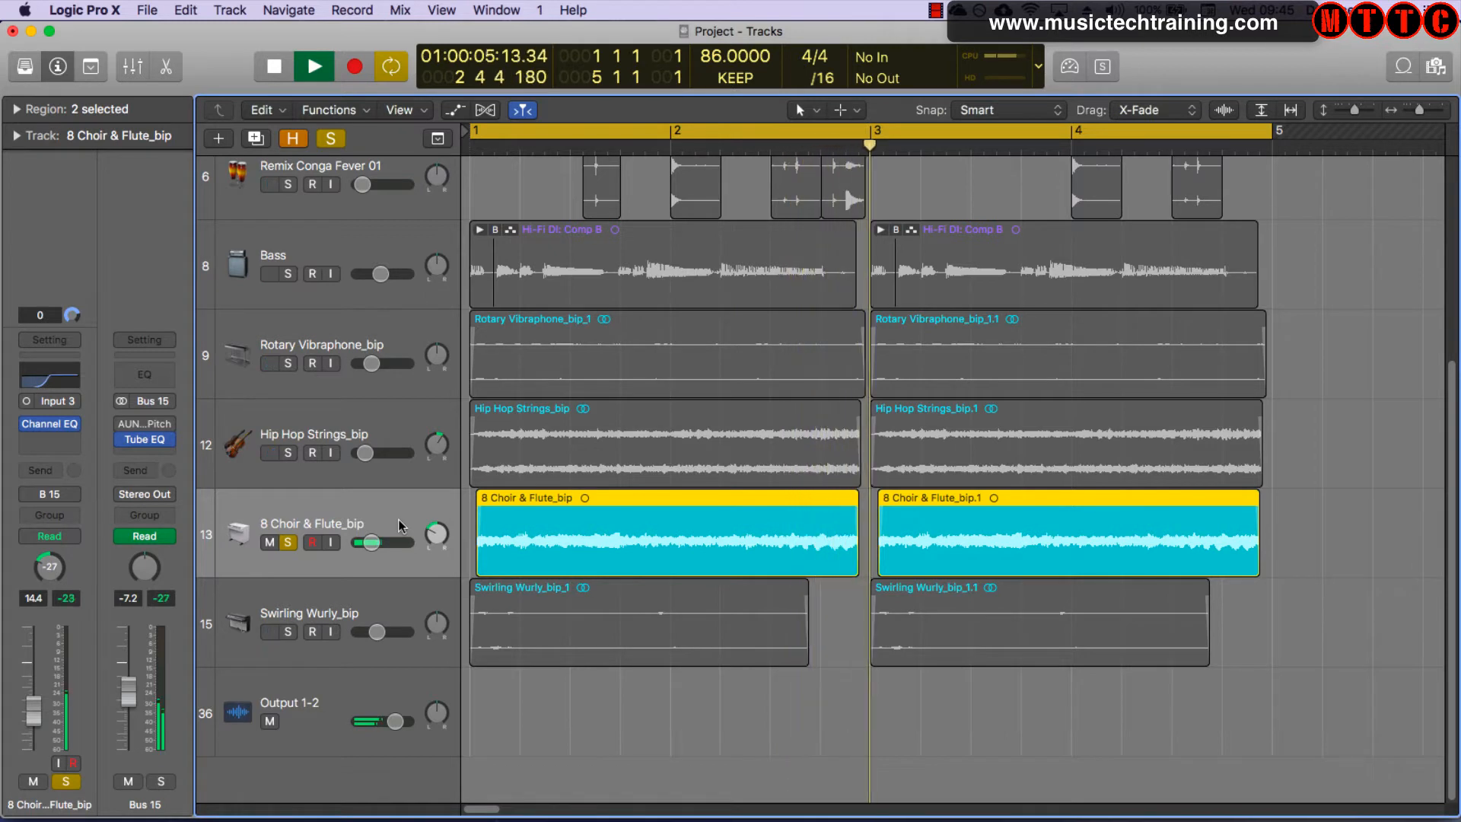
key("space")
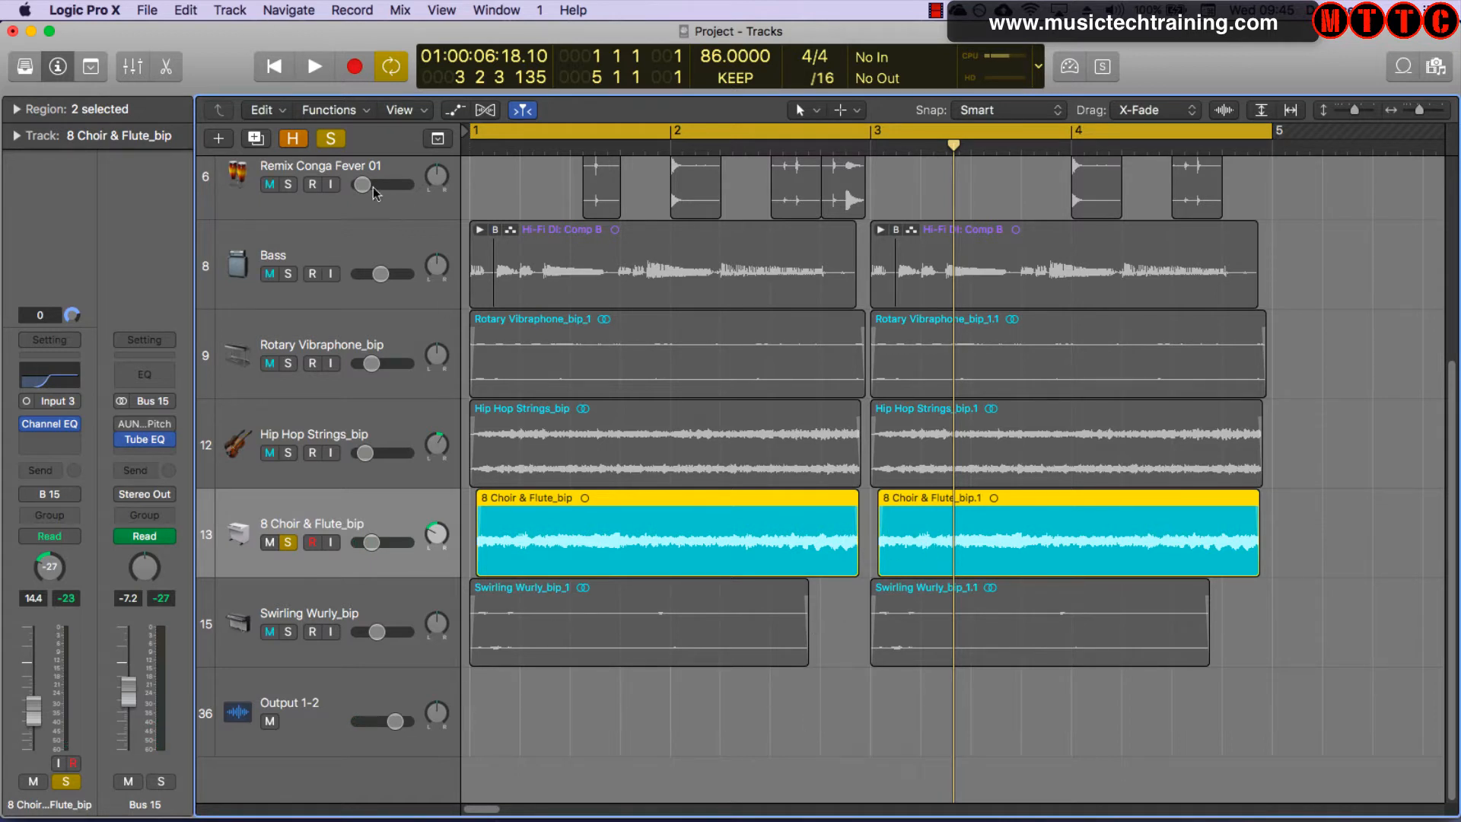
- Clear the solo, play the full loop briefly, and deselect all regions
left_click(331, 140)
key("space")
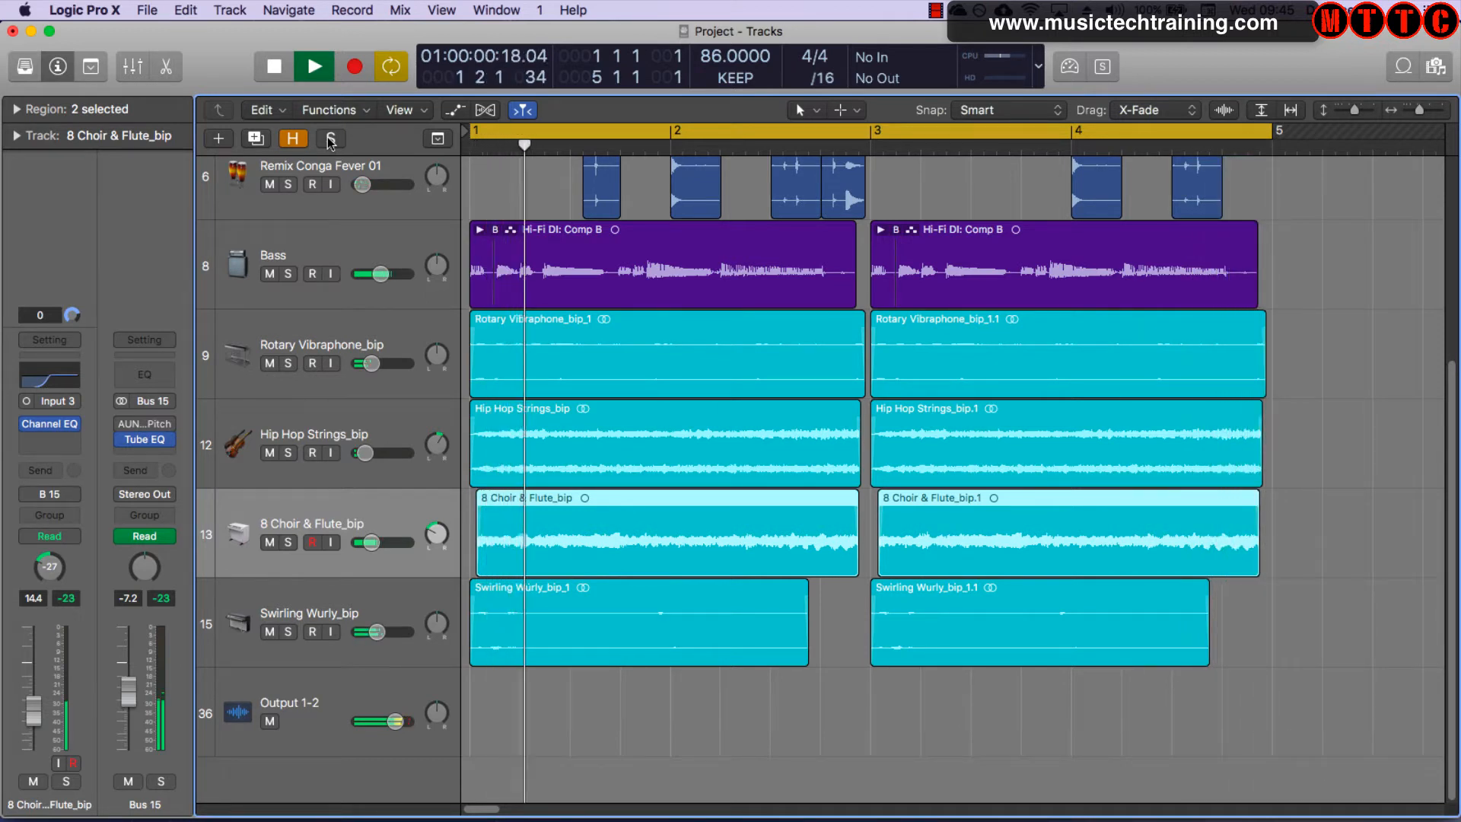
key("space")
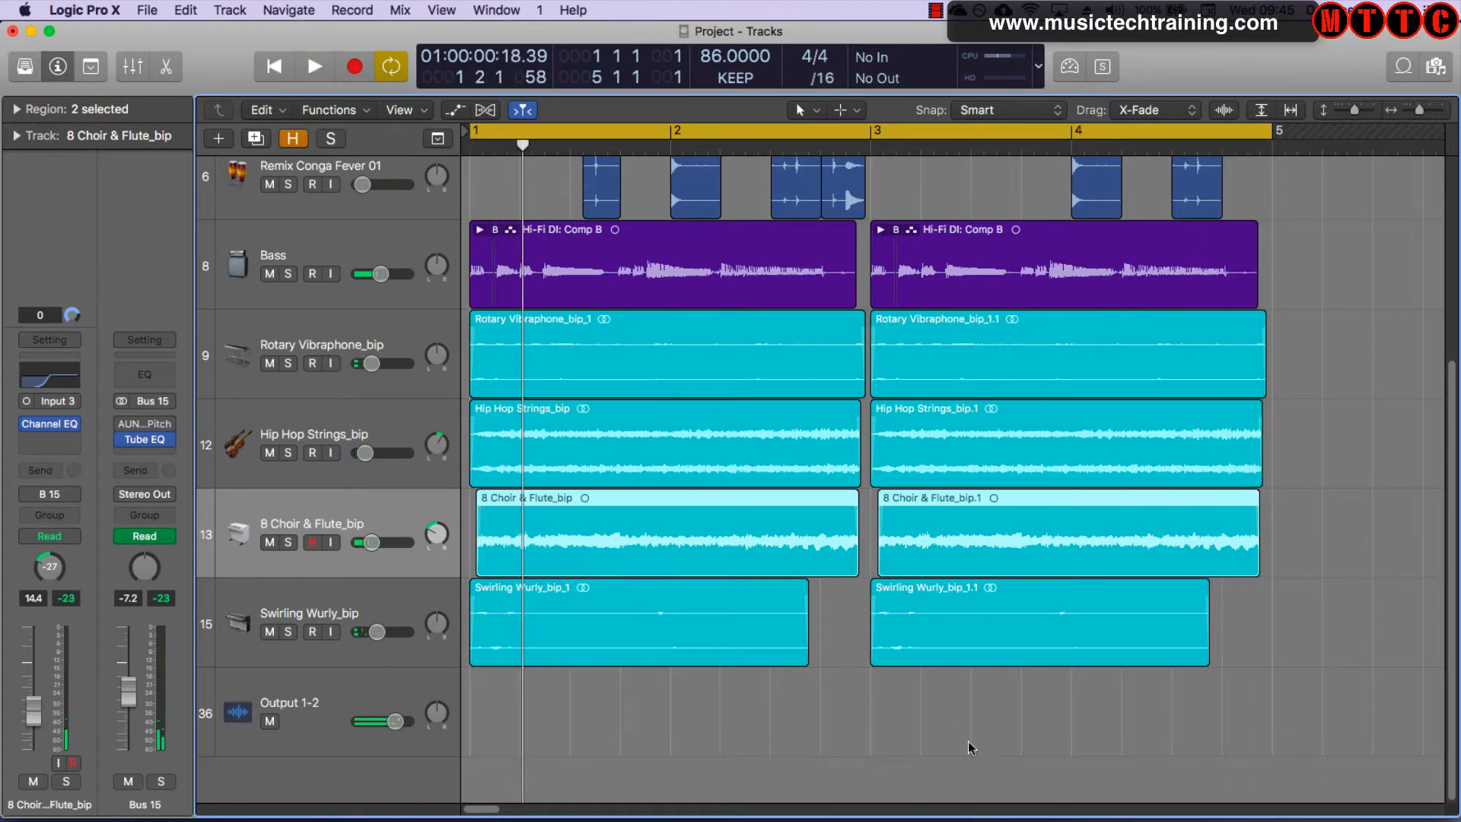
left_click(937, 756)
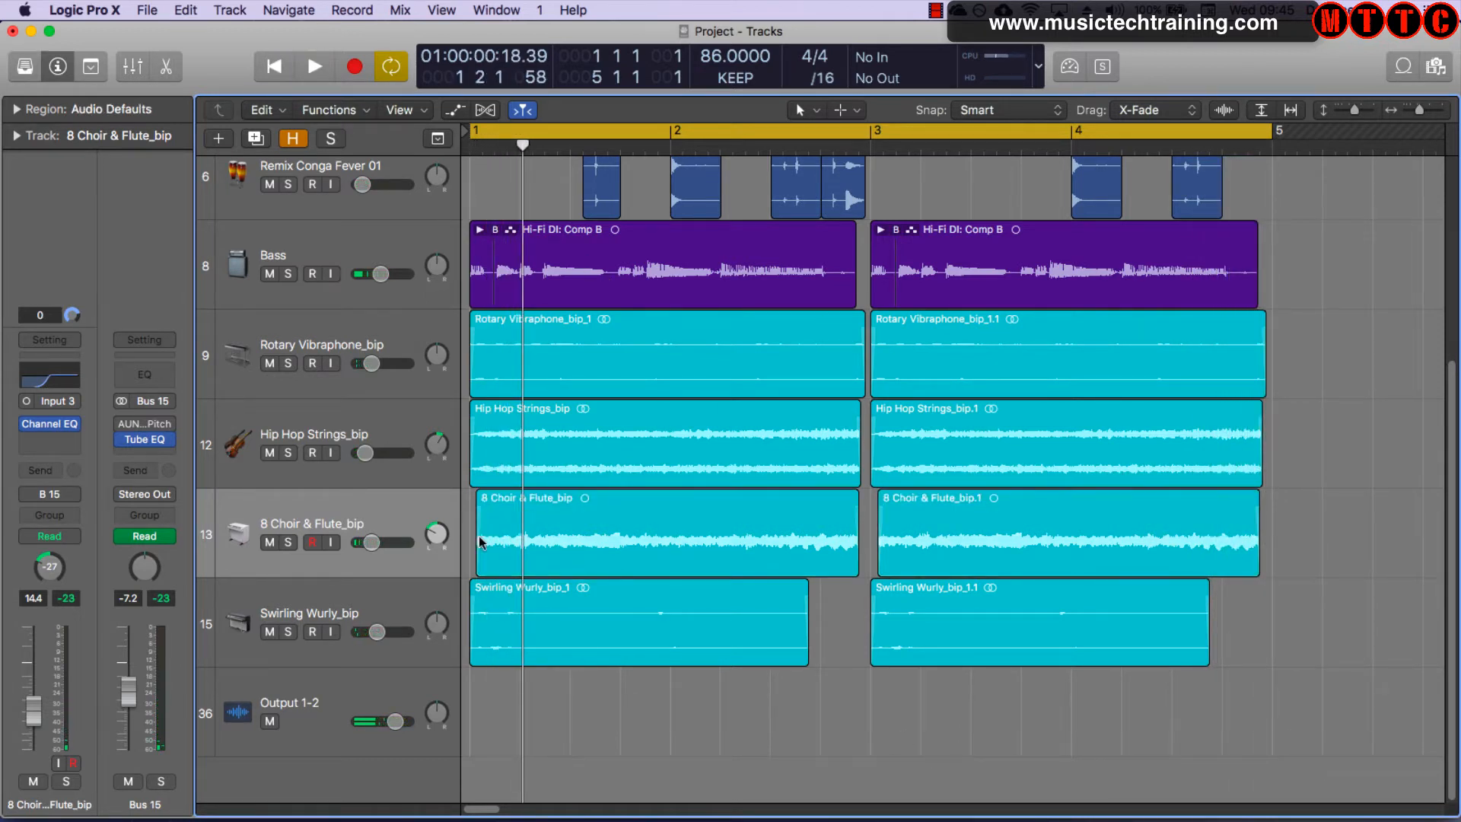
- Select the bounced Rotary Vibraphone, Hip Hop Strings, Choir & Flute and Swirling Wurly tracks together
left_click(361, 326)
key("shift+Down")
key("shift+Down")
key("shift+Down")
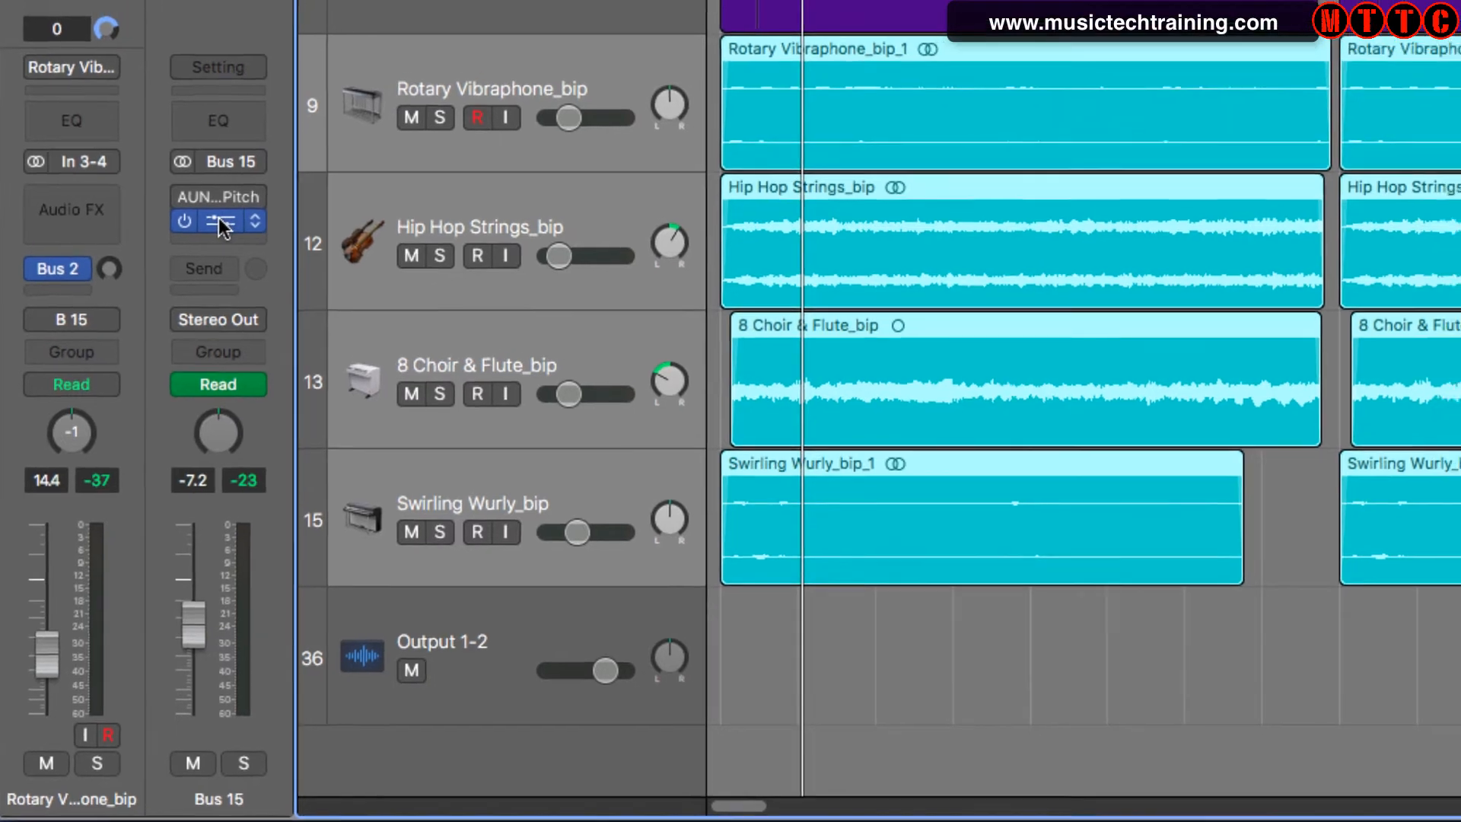
- Inspect the Vintage Tube EQ settings on Bus 15 and its preset list, then close the plug-in
left_click(228, 208)
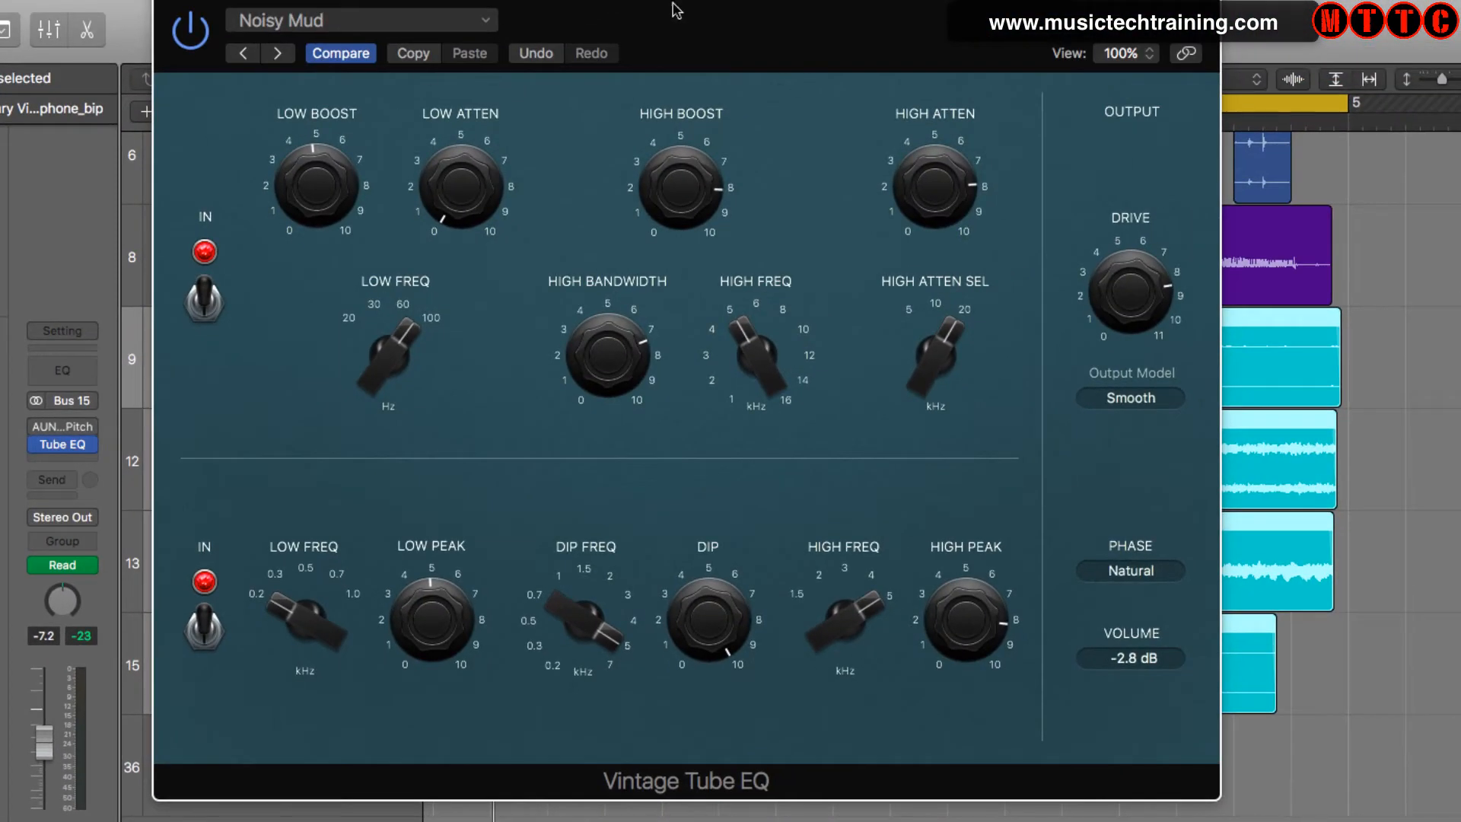
left_click_drag(677, 11, 738, 4)
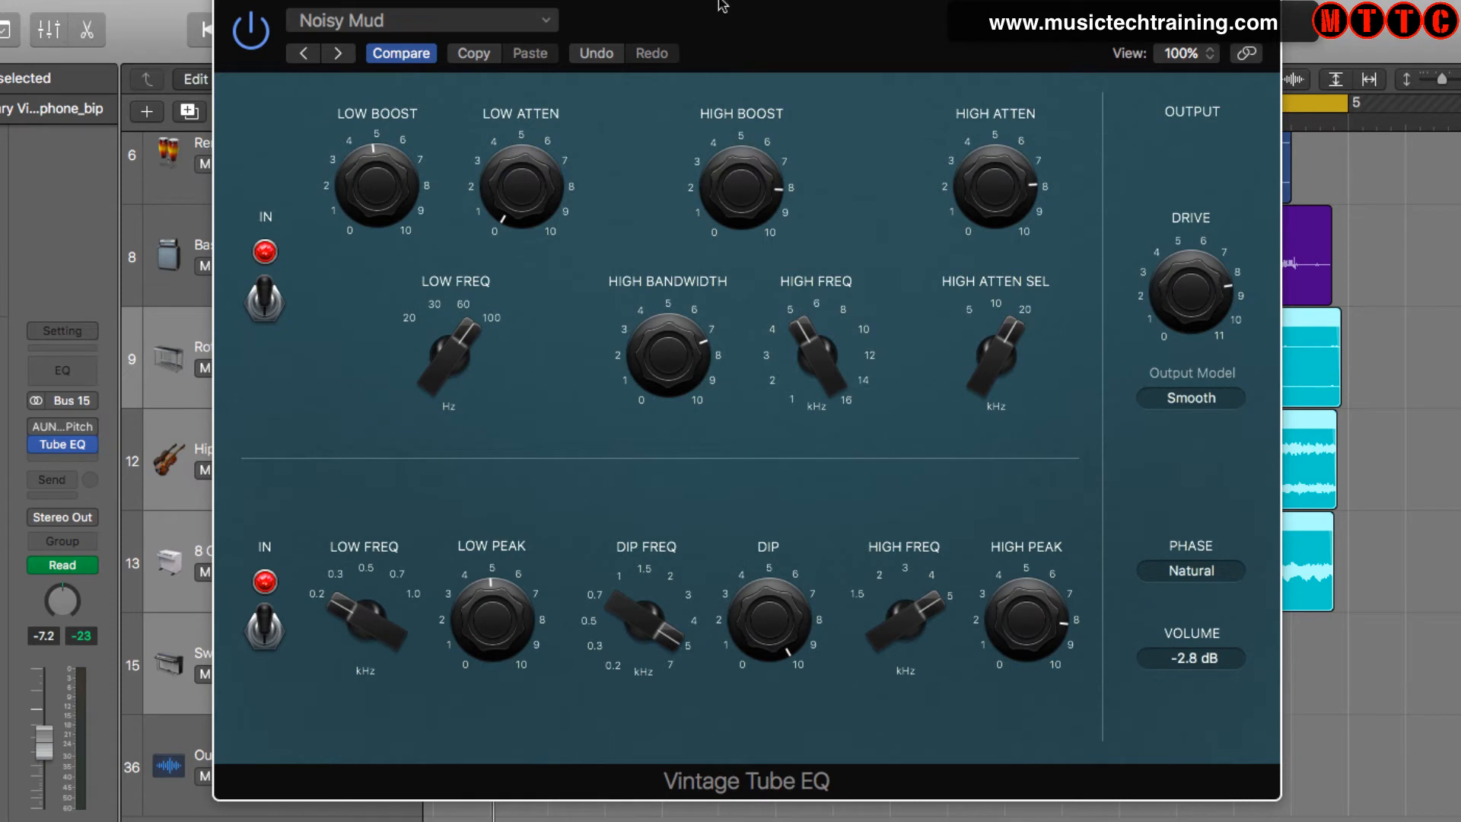
left_click(544, 21)
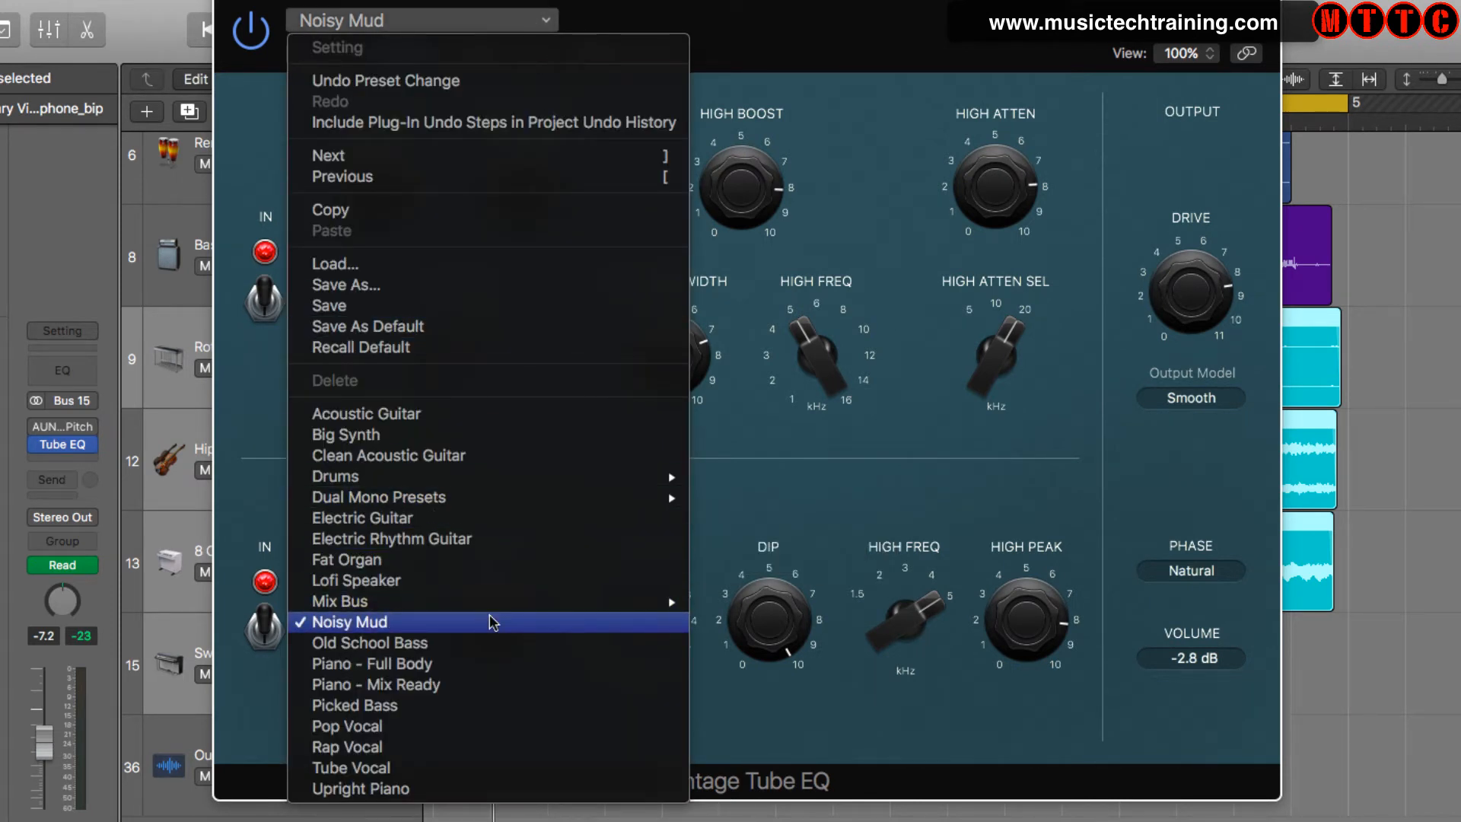
left_click(947, 60)
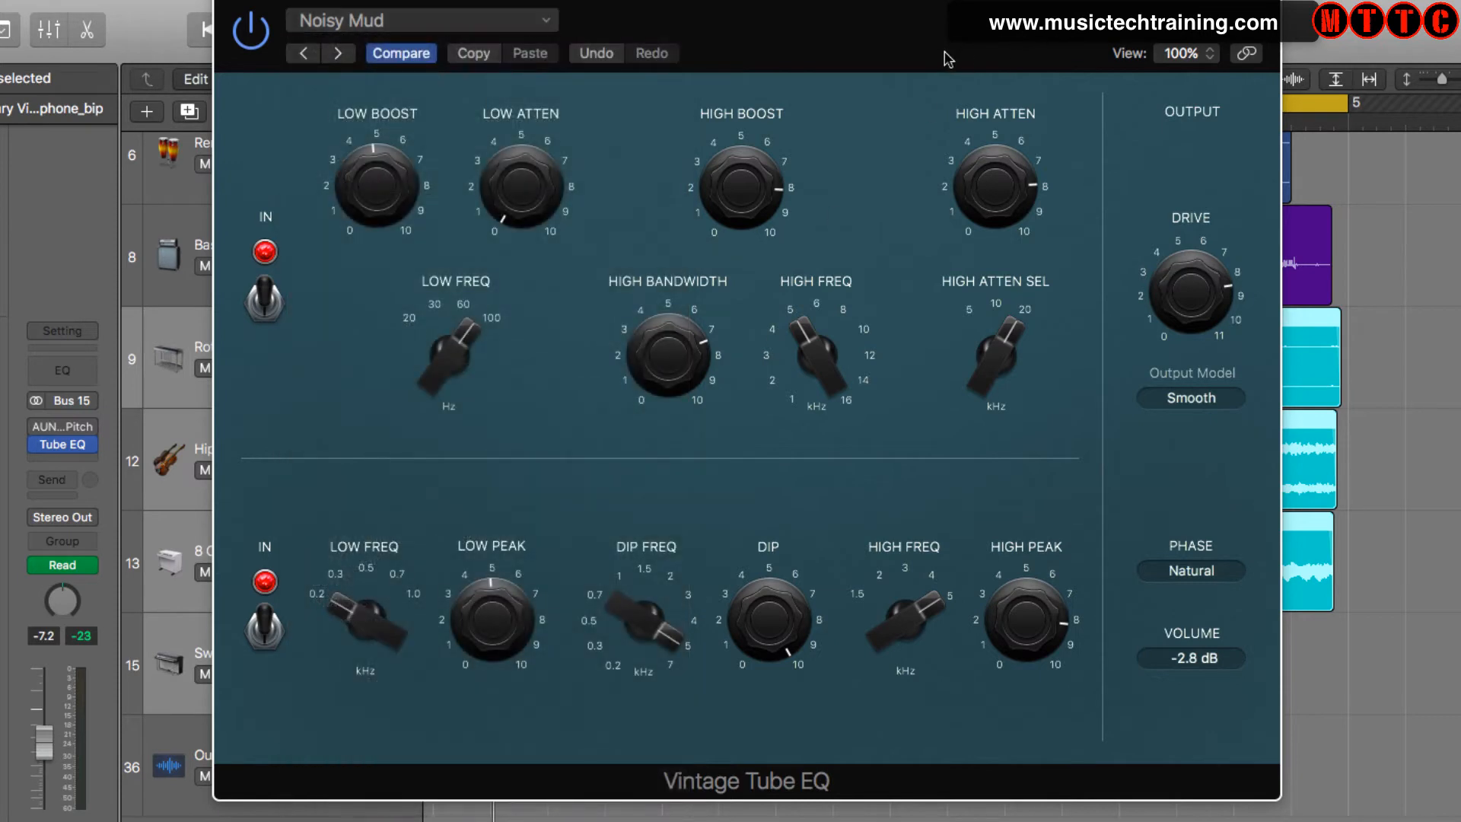
left_click(226, 4)
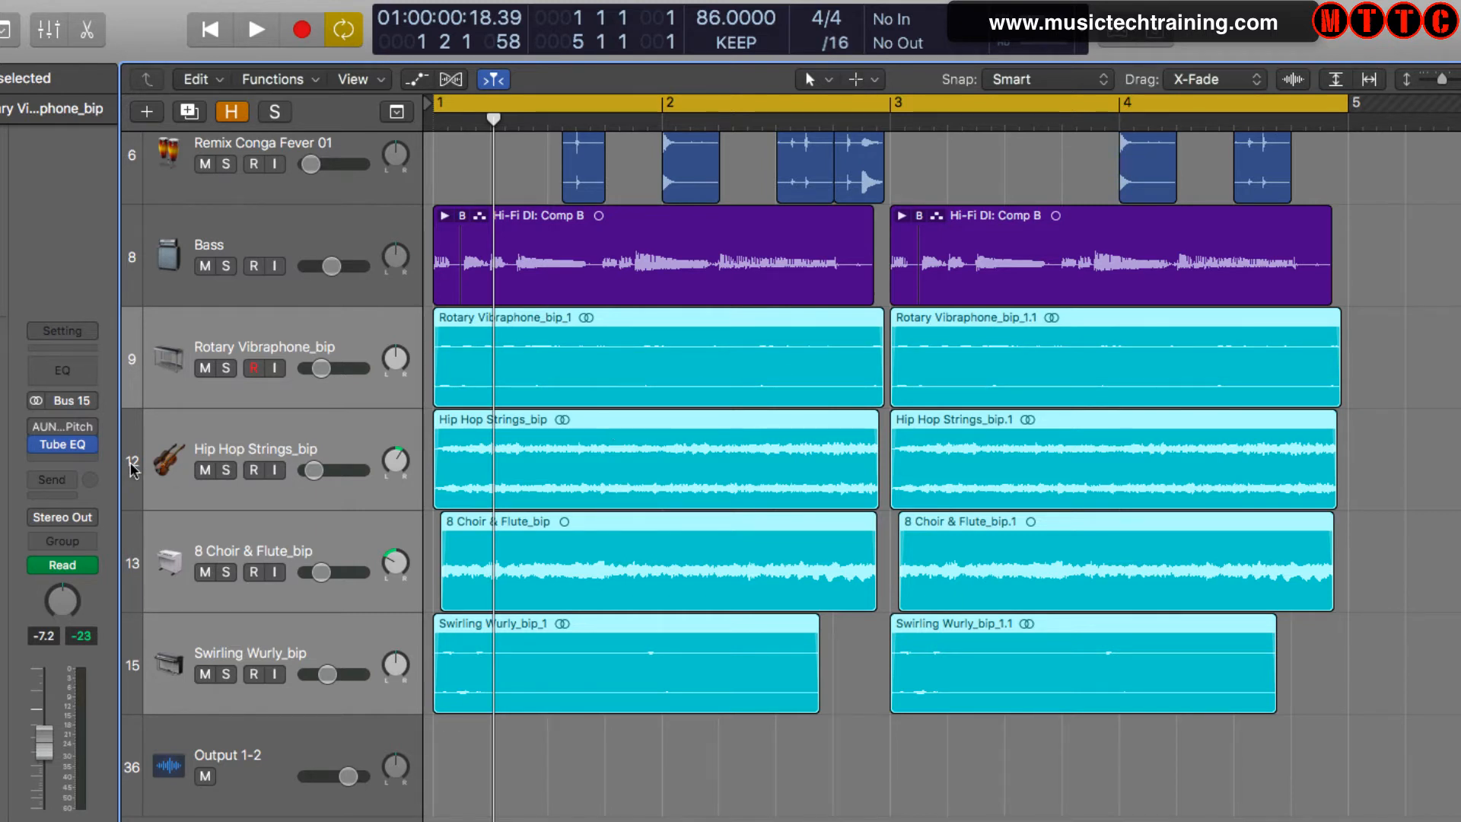
- Insert a stereo Compressor after the Tube EQ on Bus 15 and set its output distortion to Soft
left_click(90, 461)
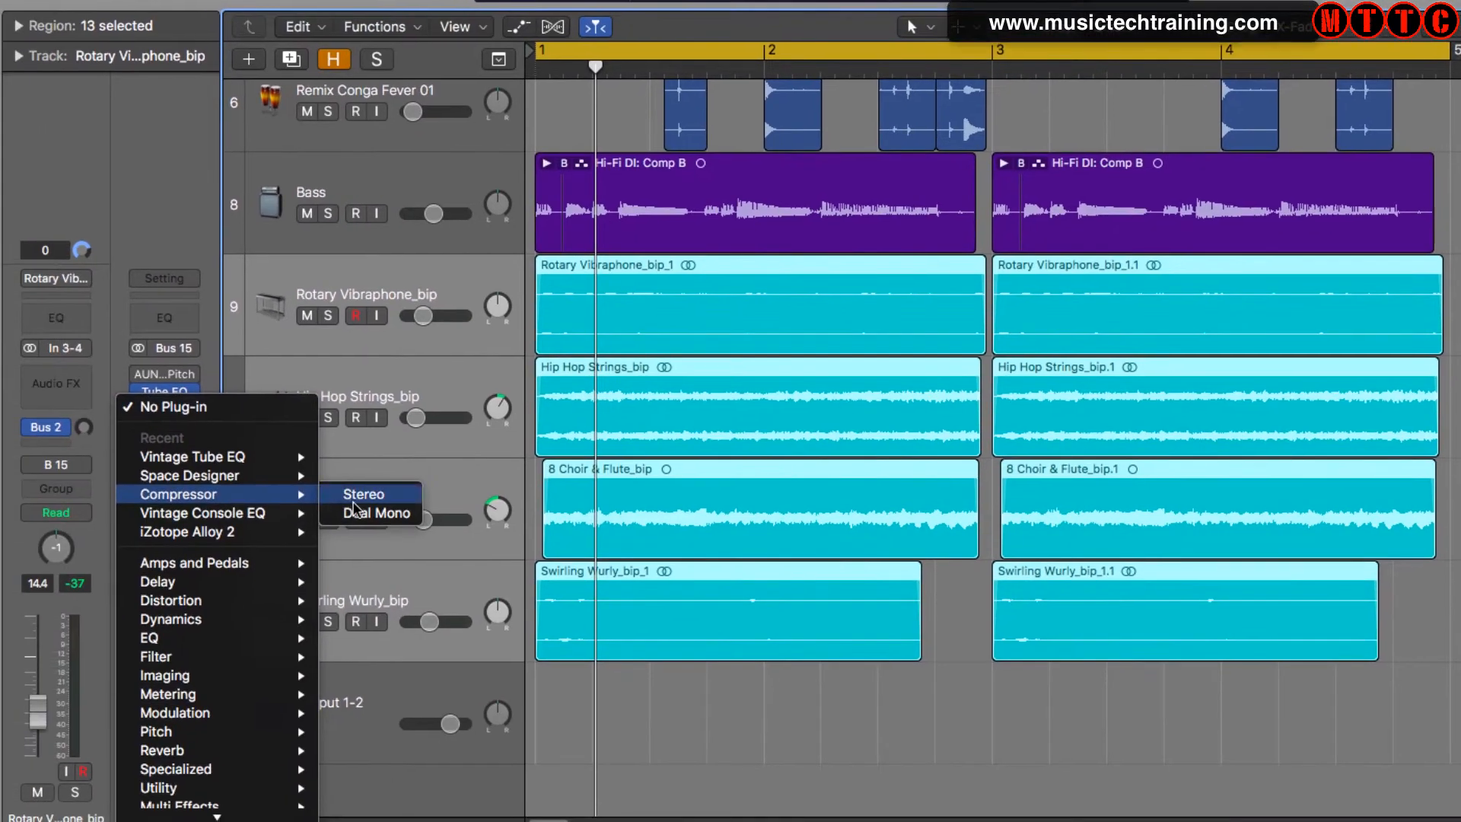
left_click(251, 547)
left_click_drag(835, 67, 1005, 5)
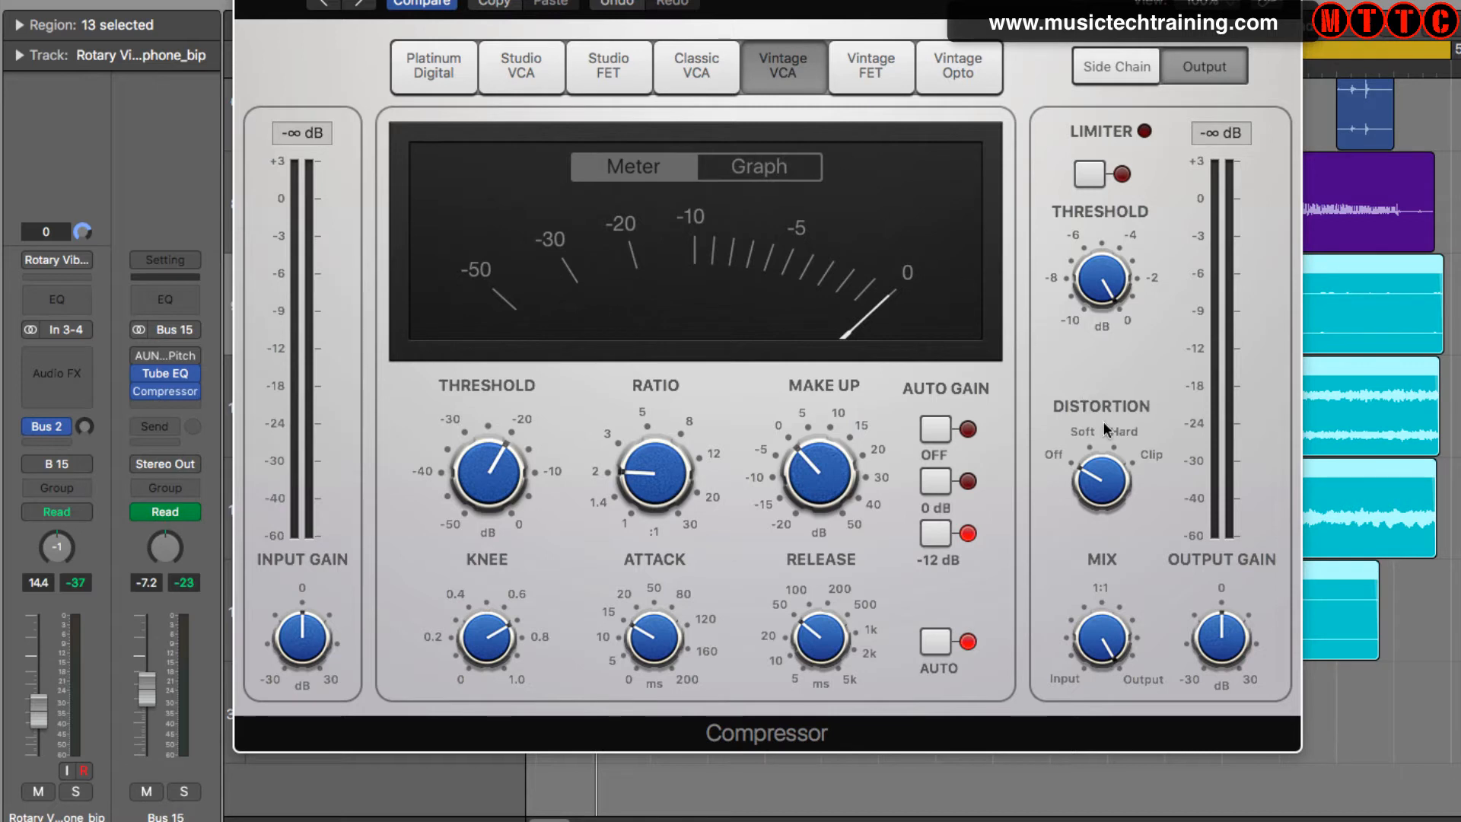
left_click(1080, 431)
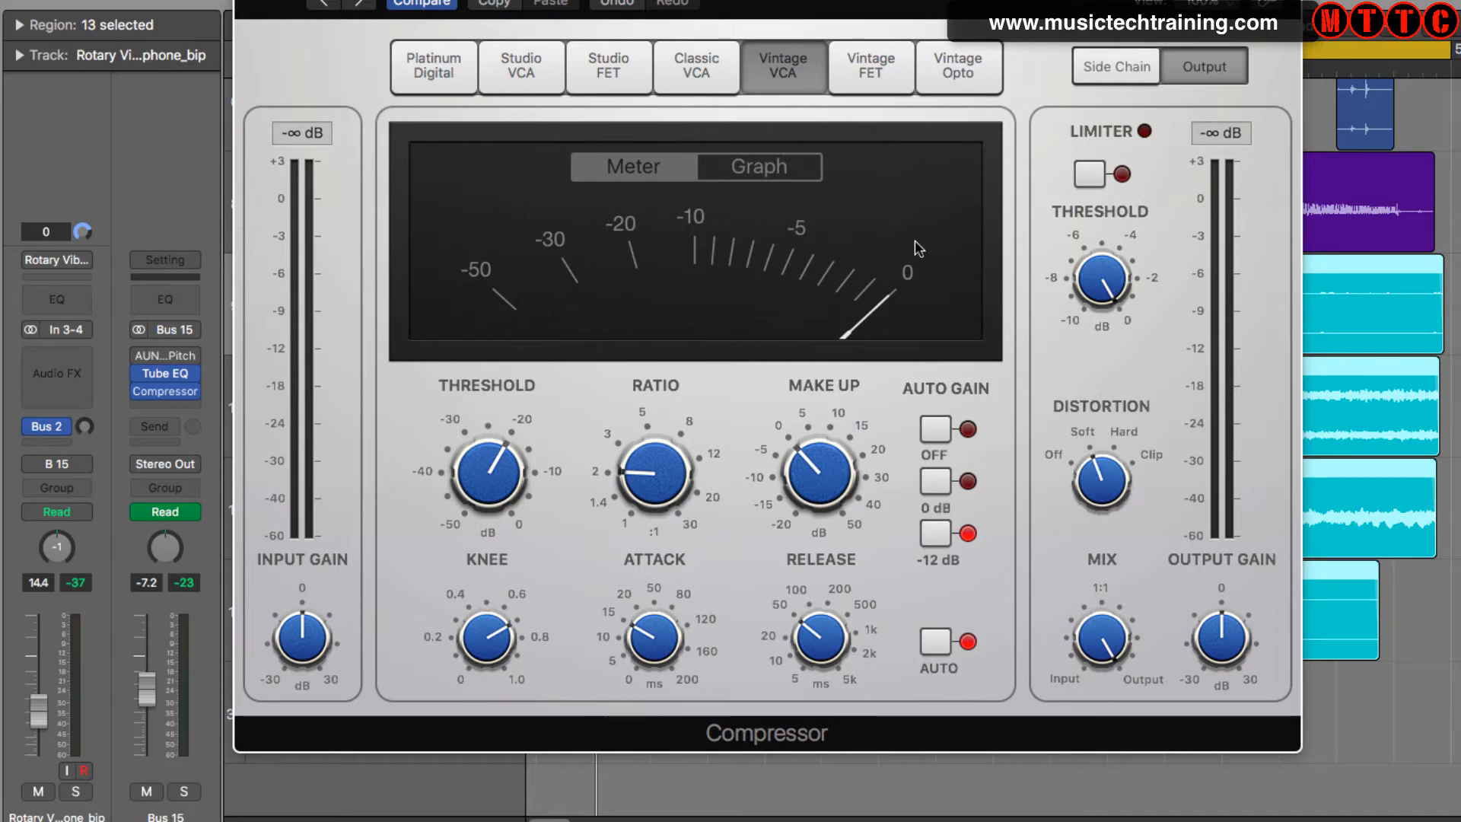
- Audition the loop through the Bus 15 compressor, close the plug-in, and save the project
mouse_move(681, 434)
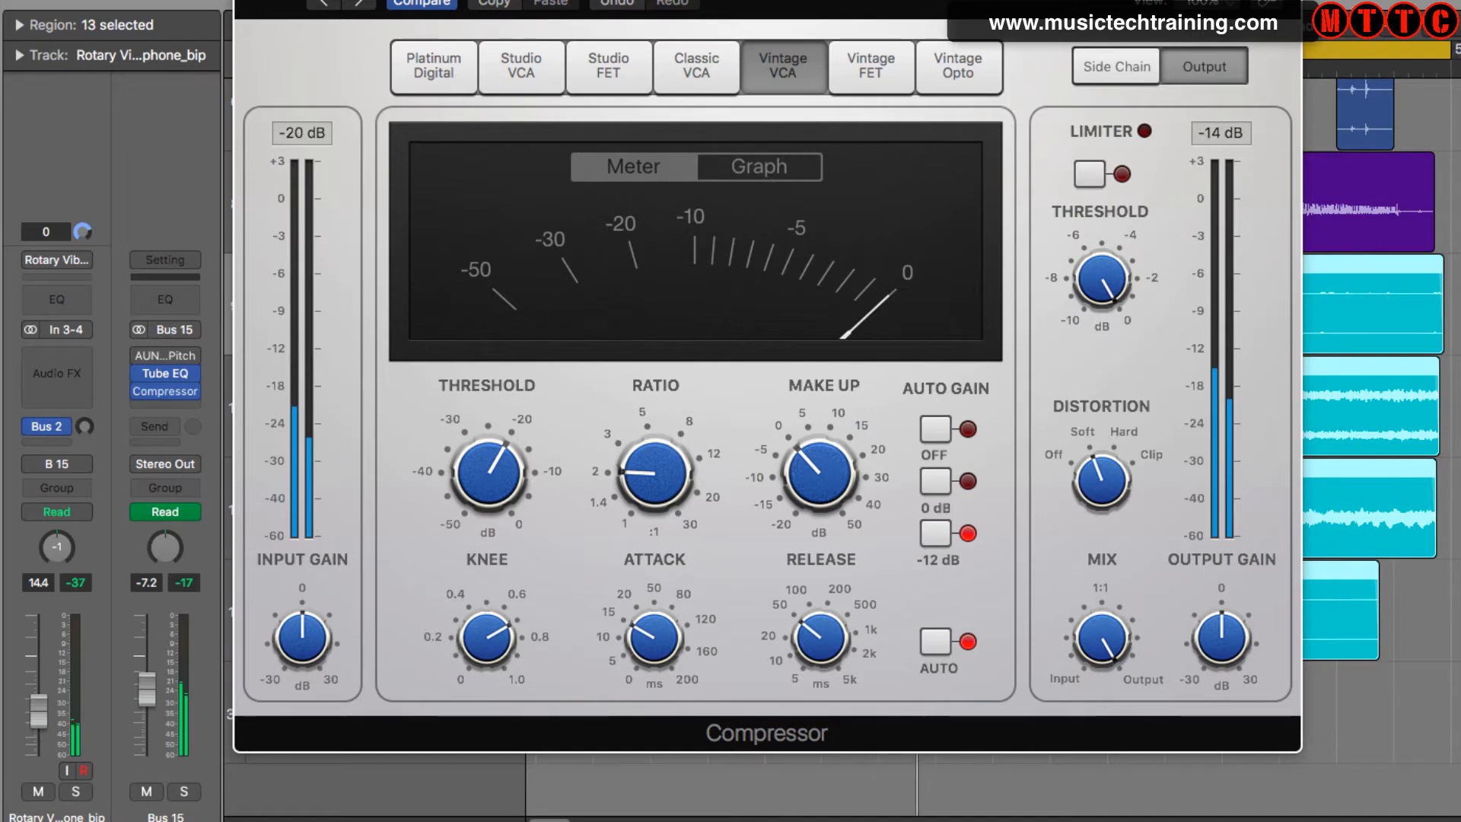
key("super+w")
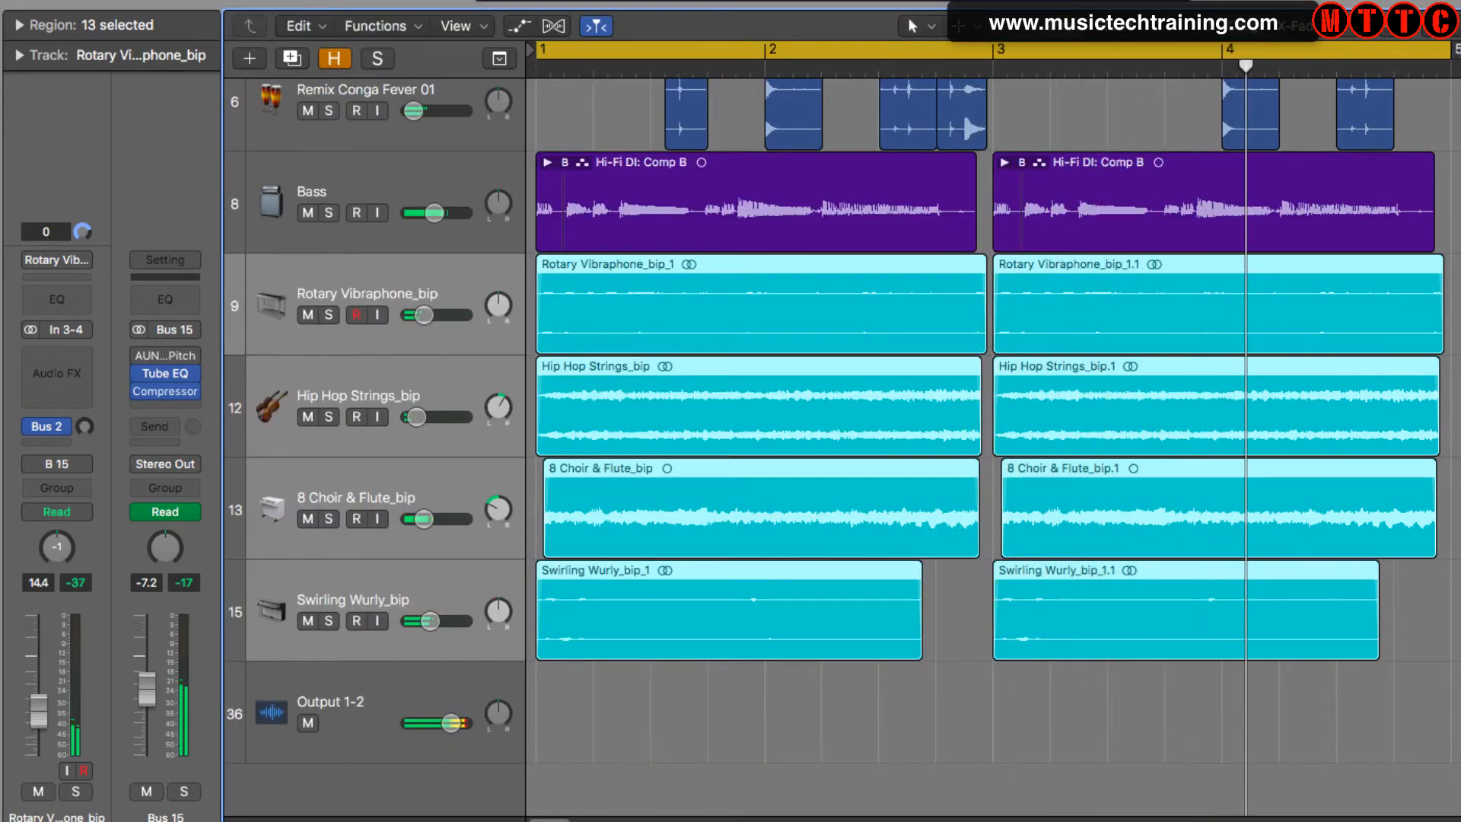
key("super+s")
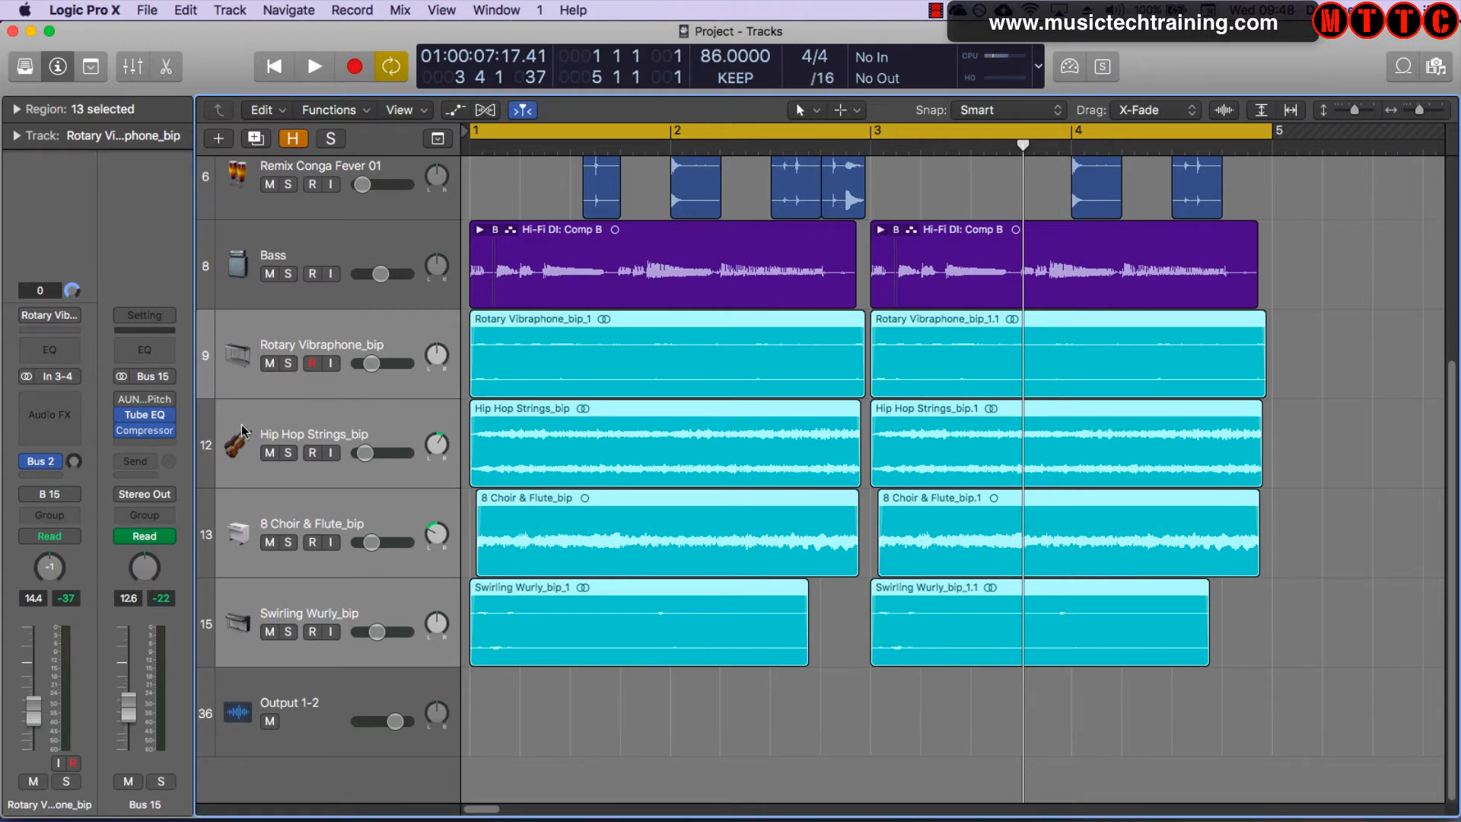
- Open AUNewPitch on Bus 15 and play the soloed bus to examine its Pitch Scale automation
mouse_move(174, 407)
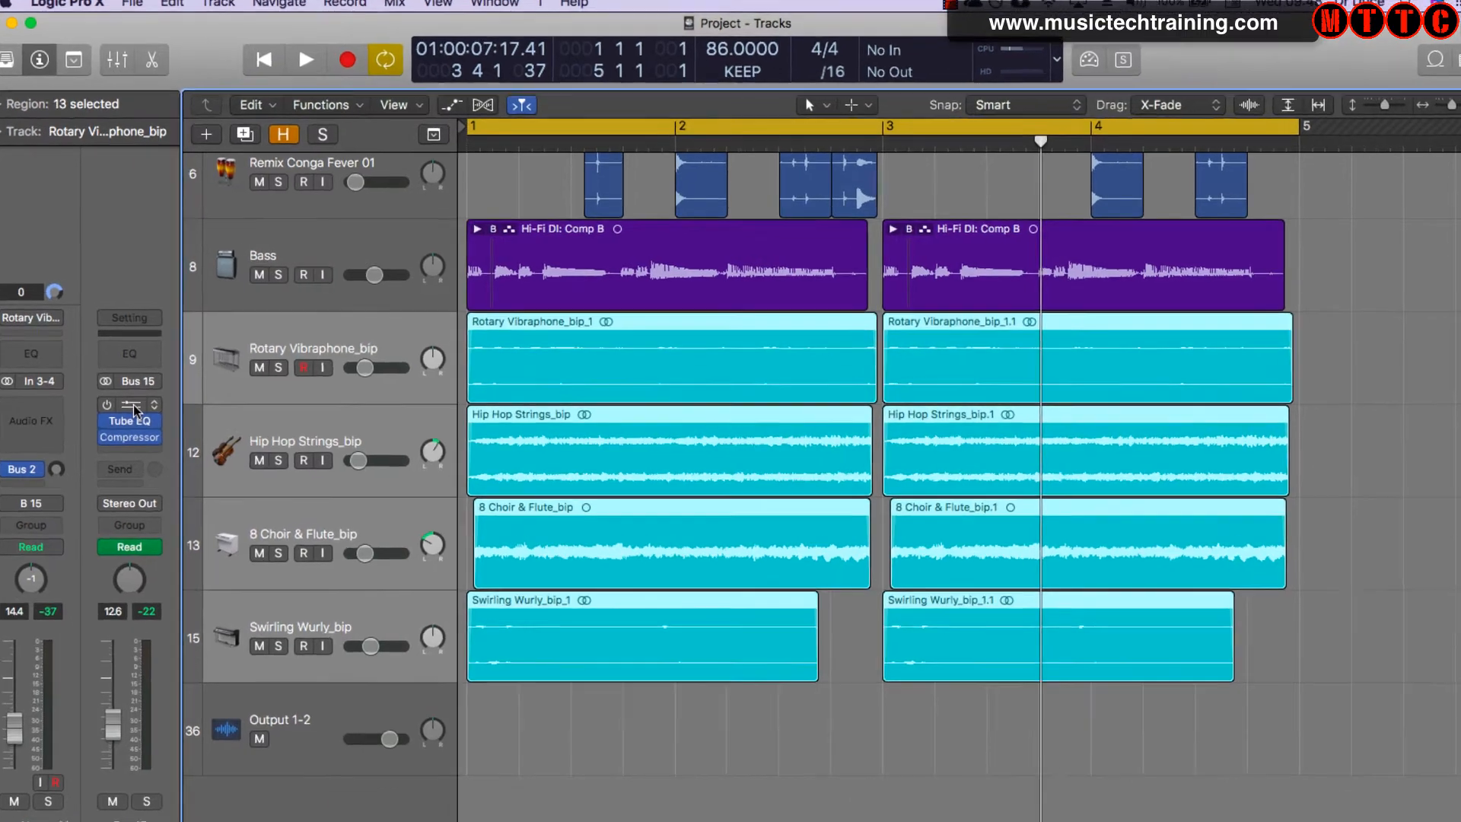
left_click(153, 401)
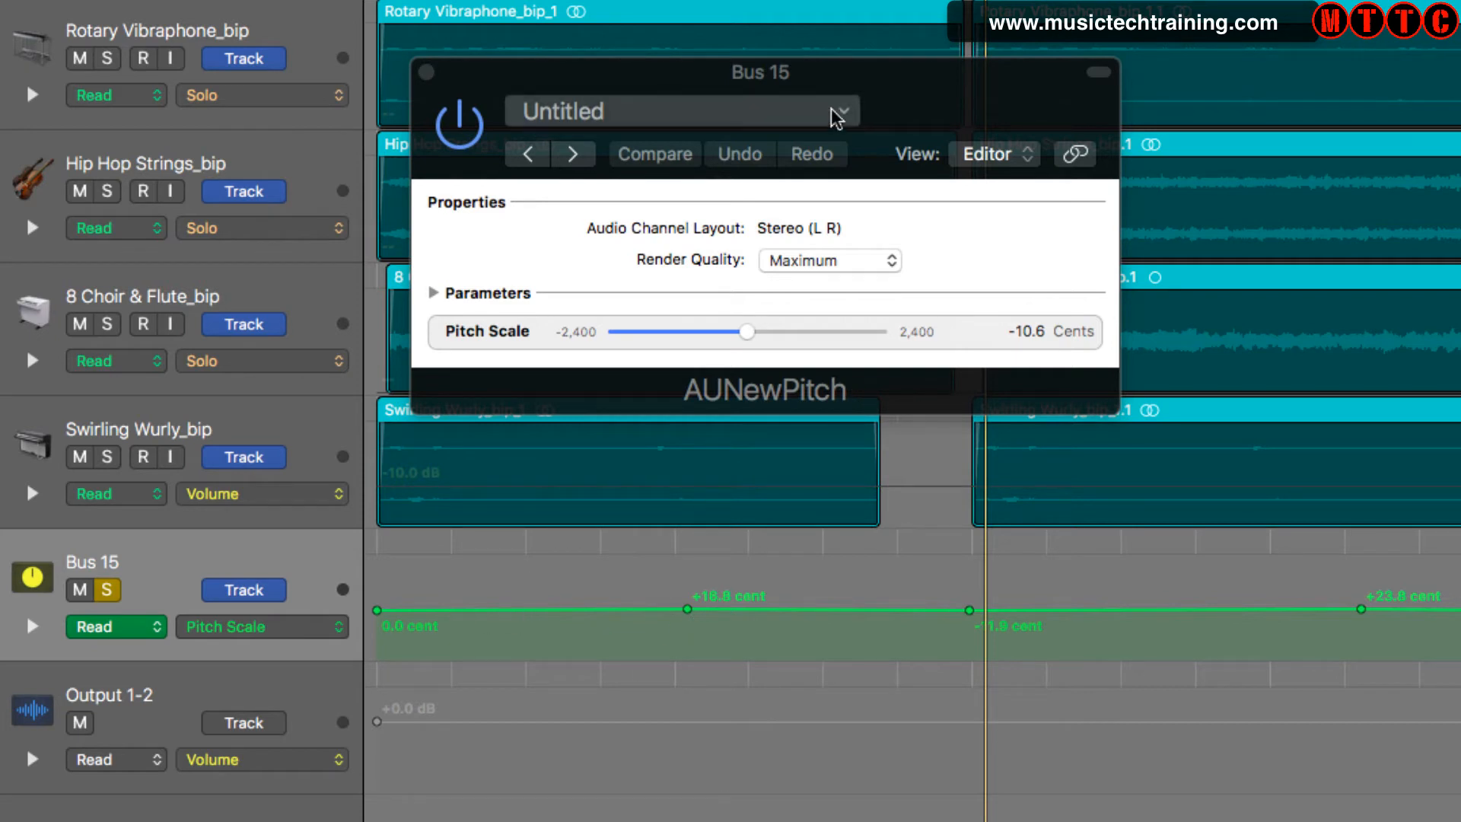
key("space")
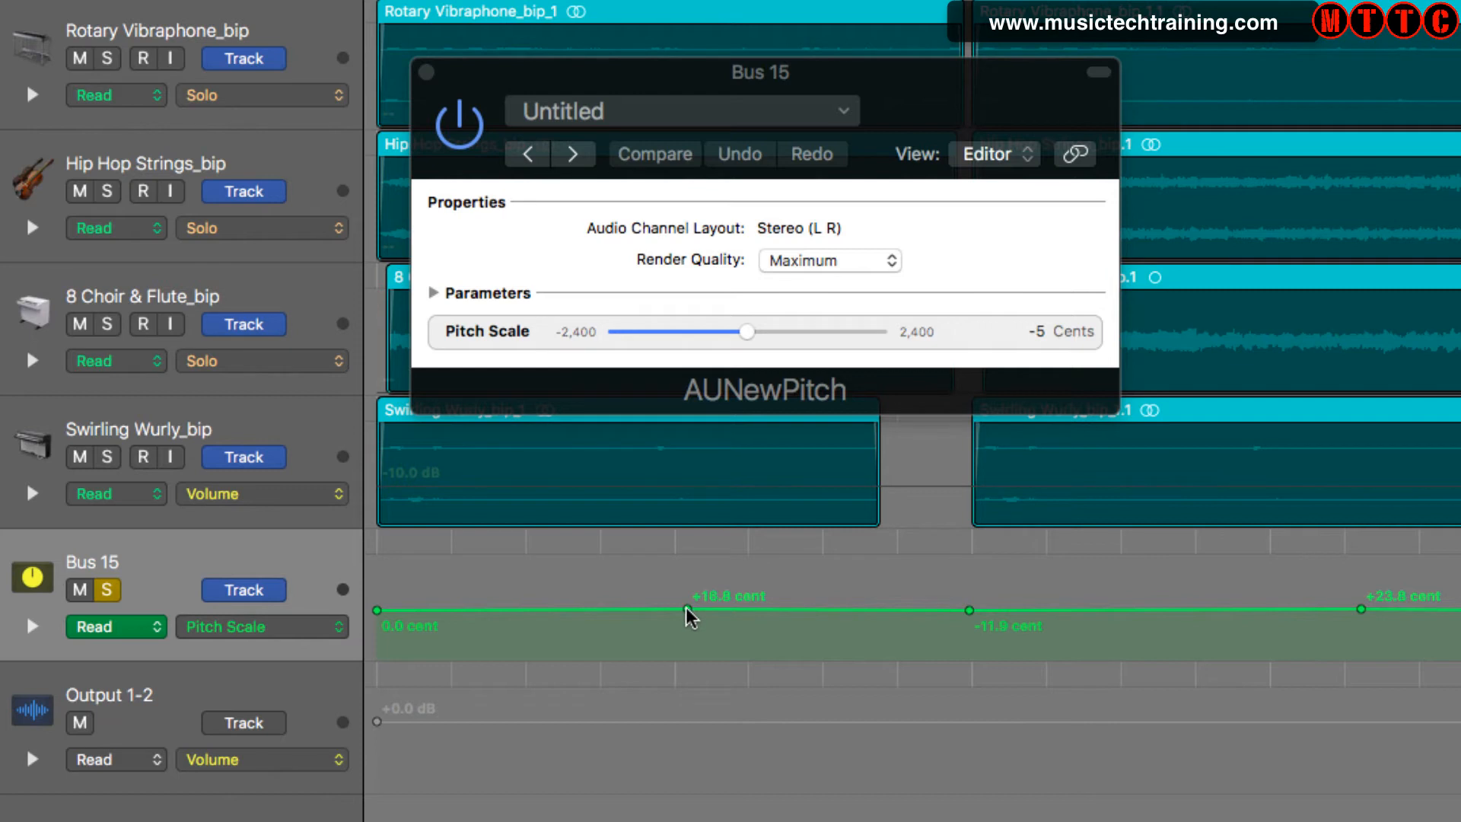
- Try raising the second Pitch Scale automation point on Bus 15 to about +685 cents, audition it, and undo the change
left_click_drag(689, 616, 637, 583)
key("space")
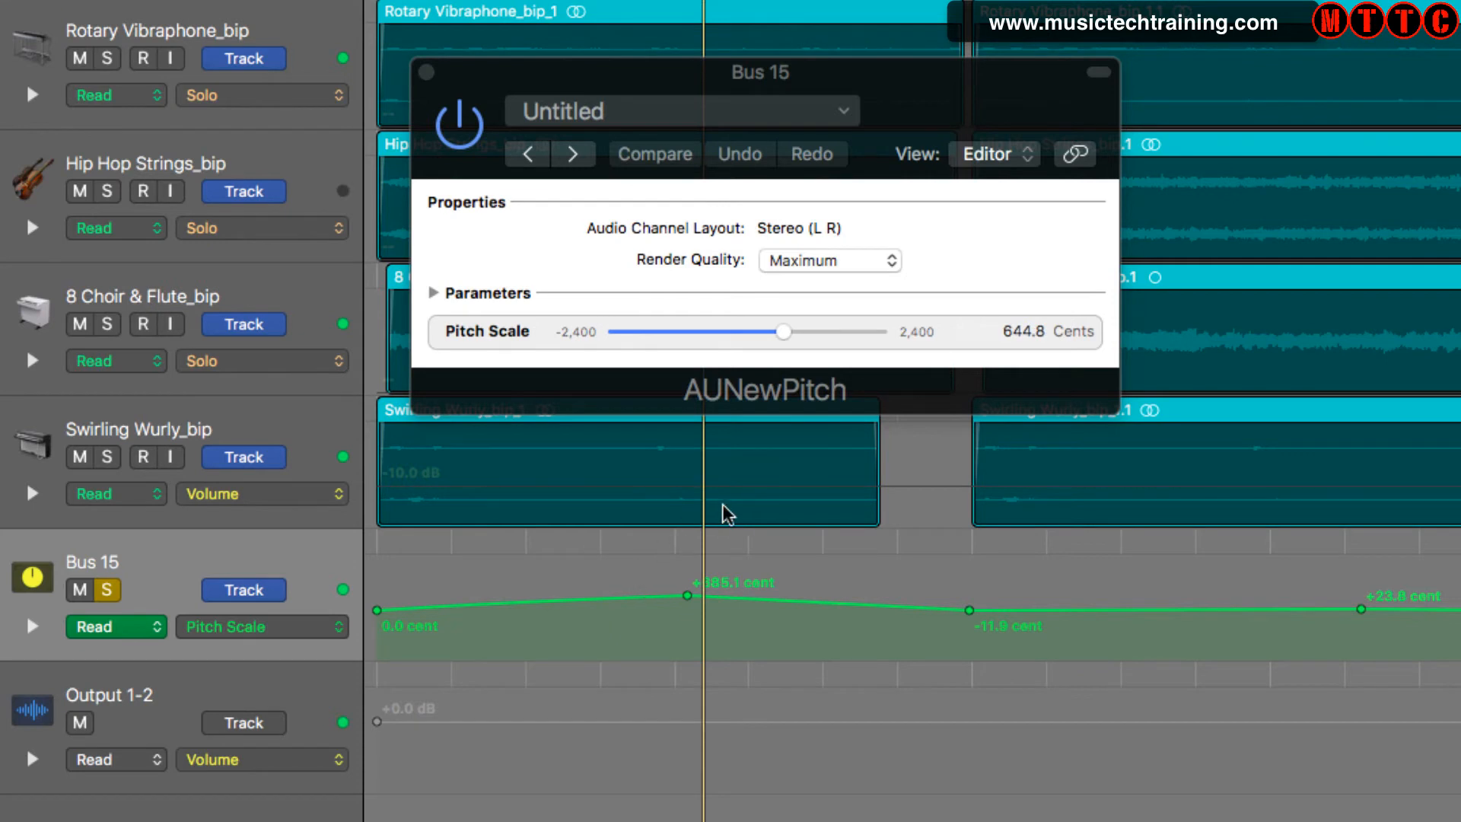
key("super+z")
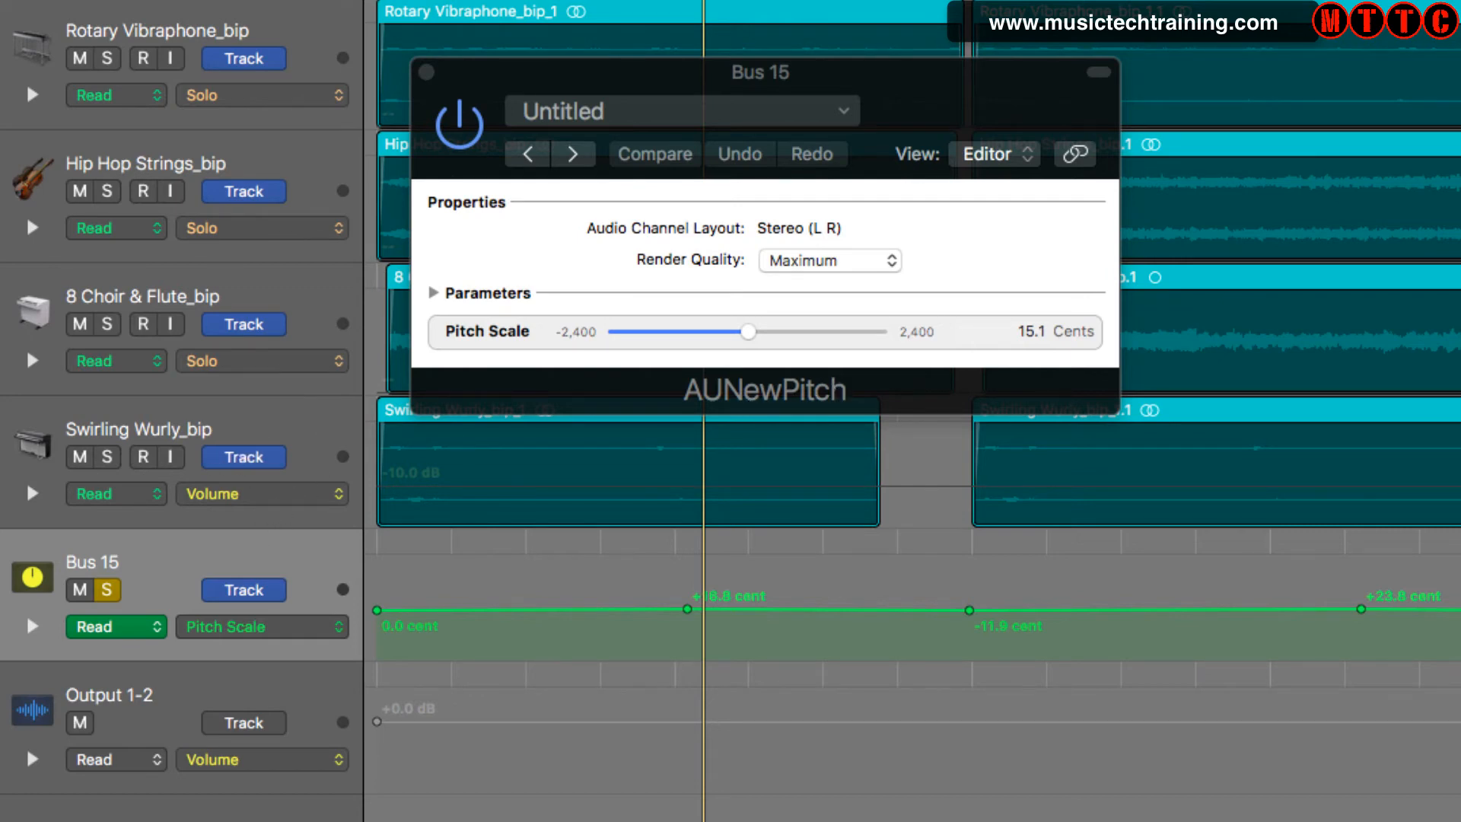
- Look up AUNewPitch among the Apple Audio Units plug-ins available for Bus 15
left_click(90, 305)
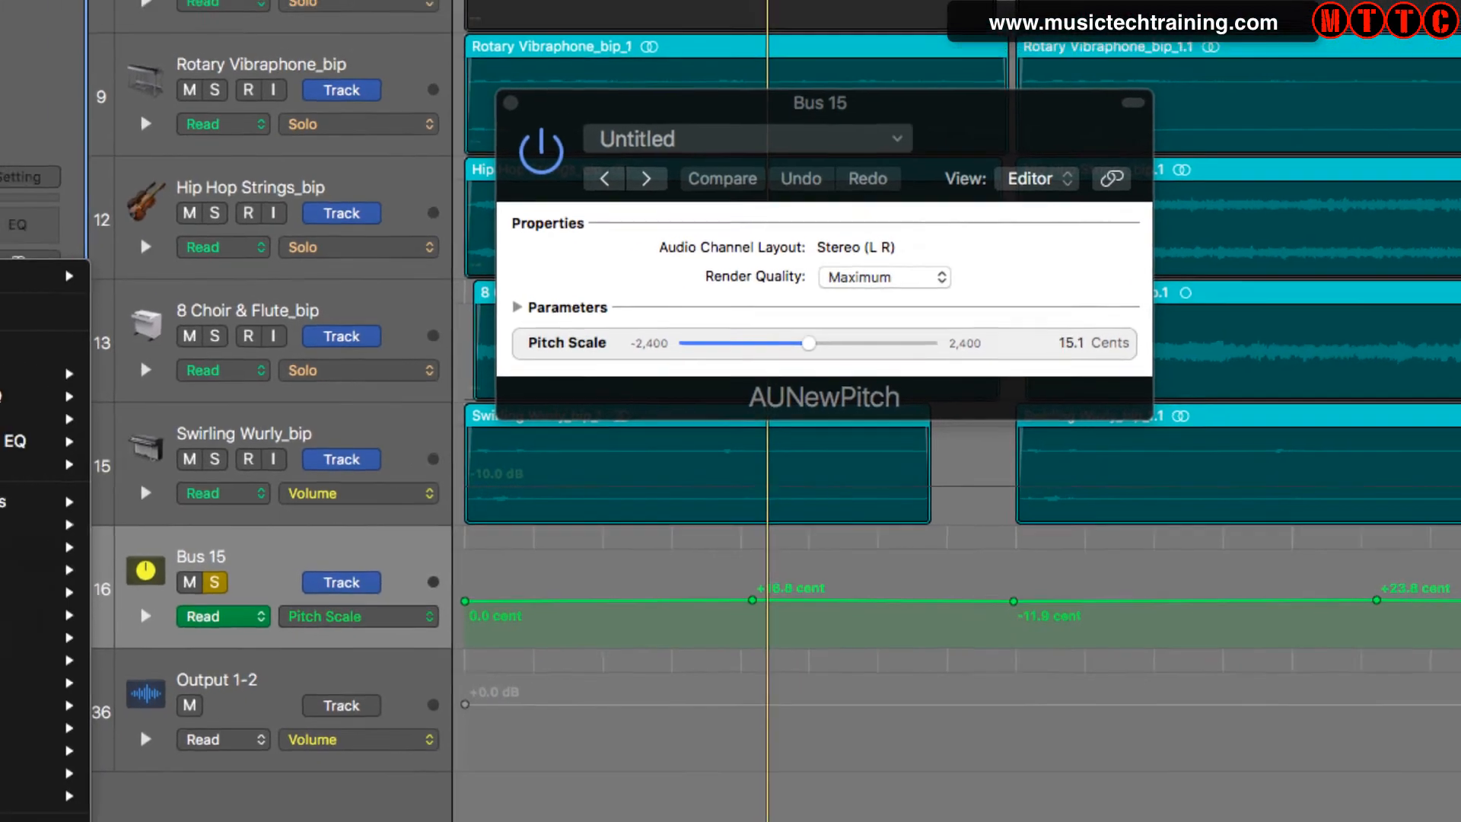
mouse_move(142, 801)
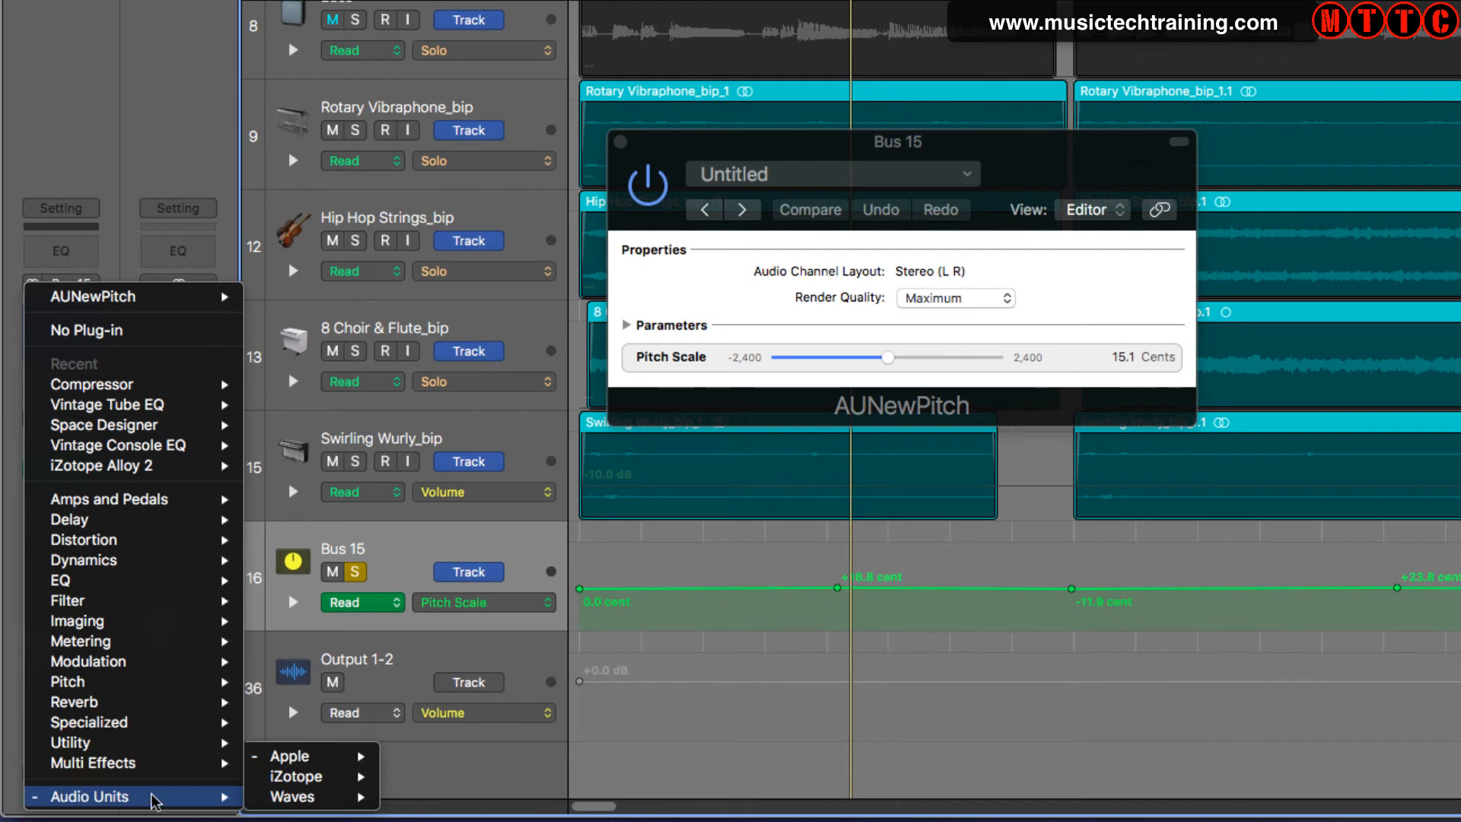
mouse_move(297, 757)
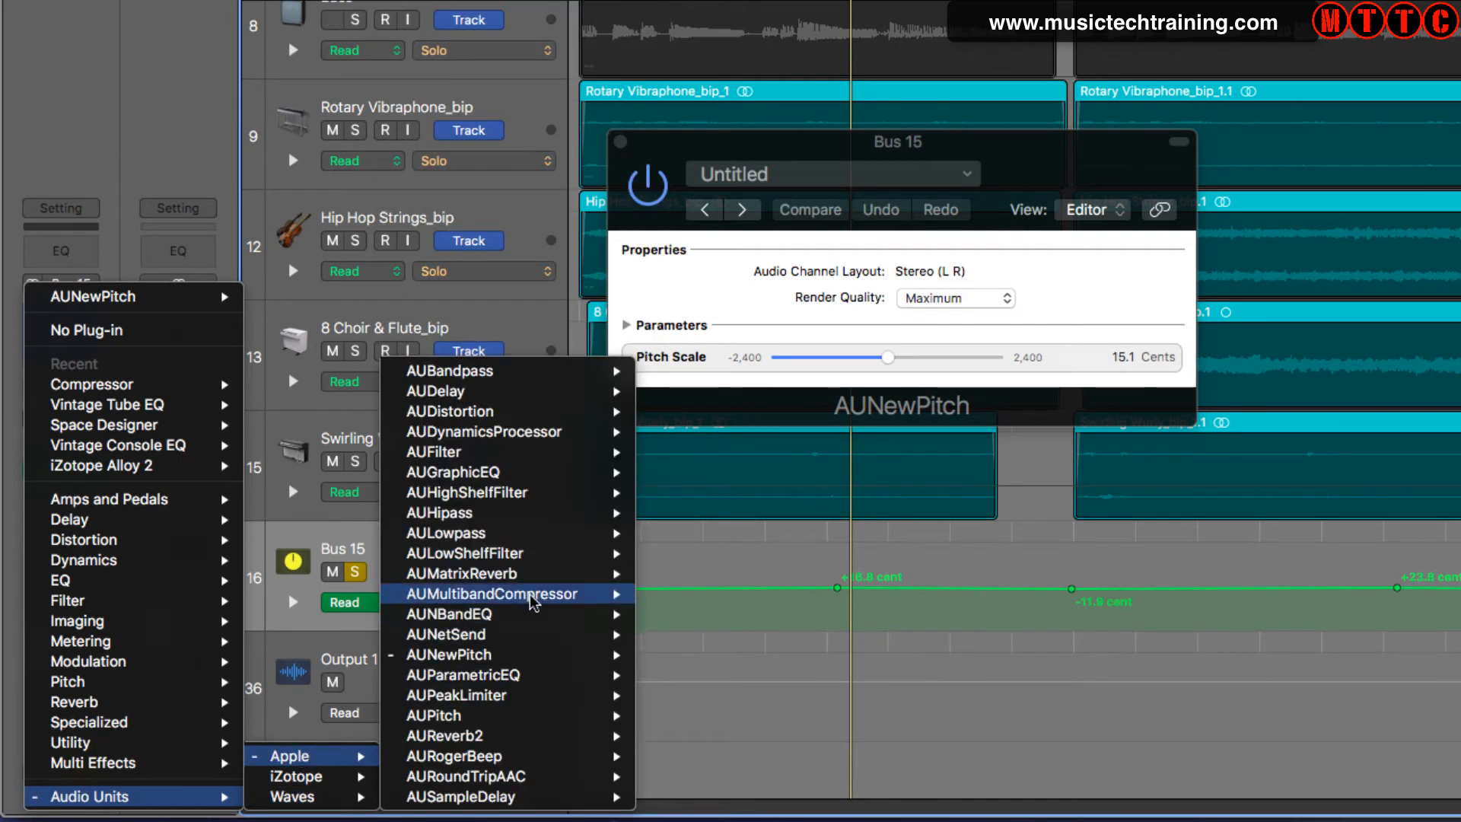
mouse_move(518, 656)
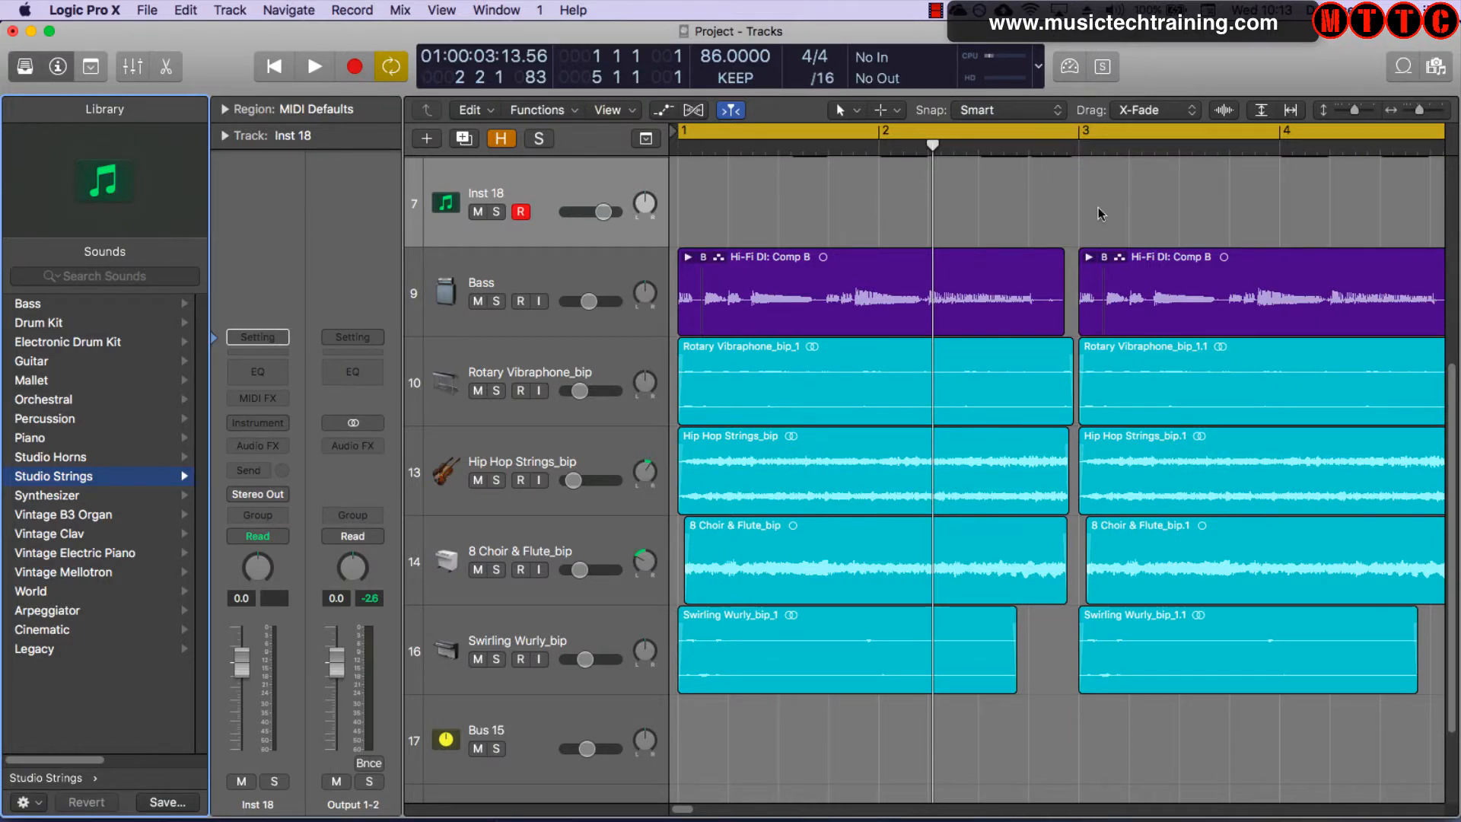
- Select the Inst 18 track and browse the Studio Horns and Studio Strings categories in the sound library
left_click_drag(1454, 387, 1454, 258)
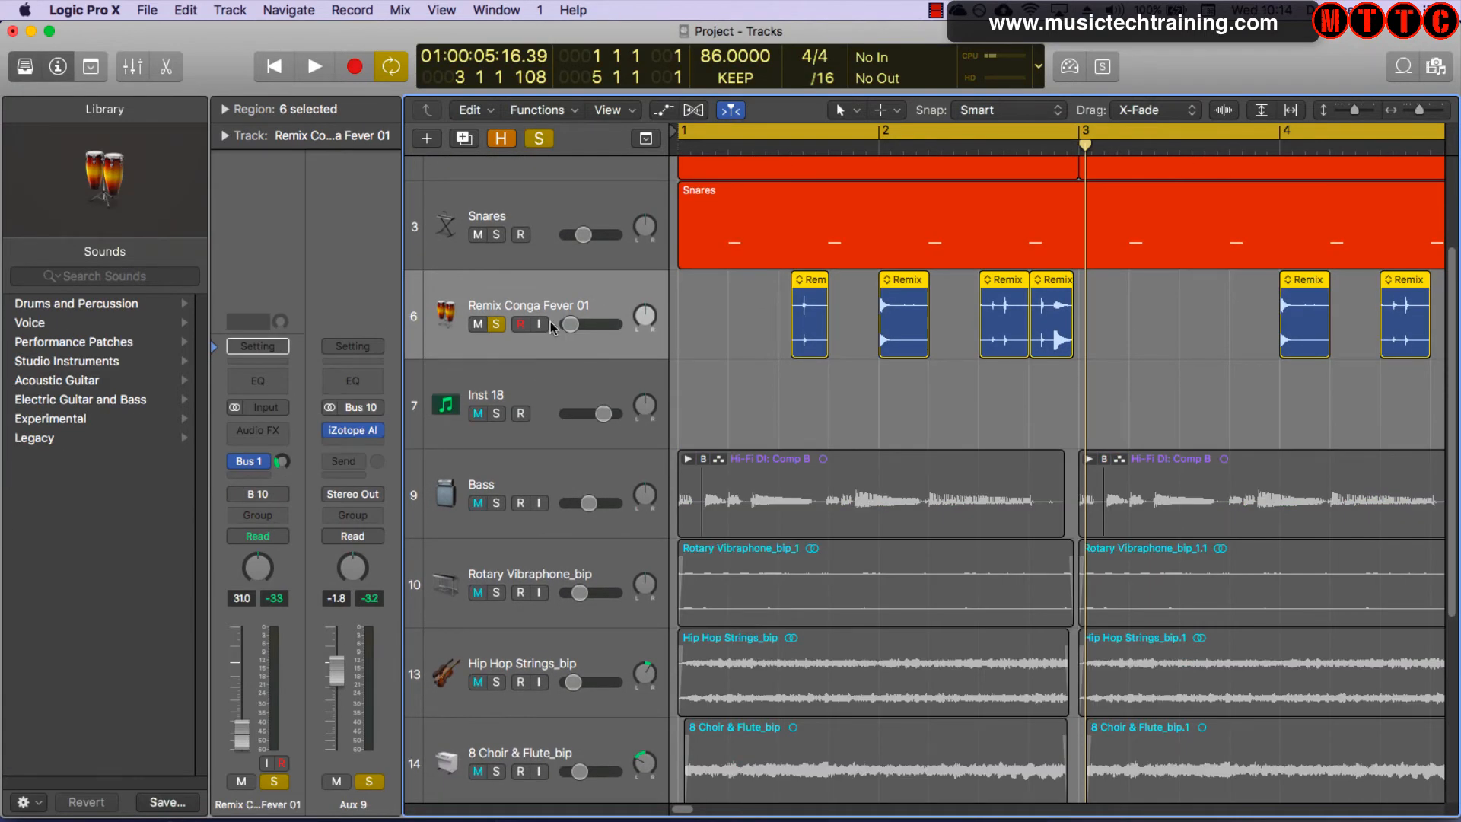
left_click(523, 386)
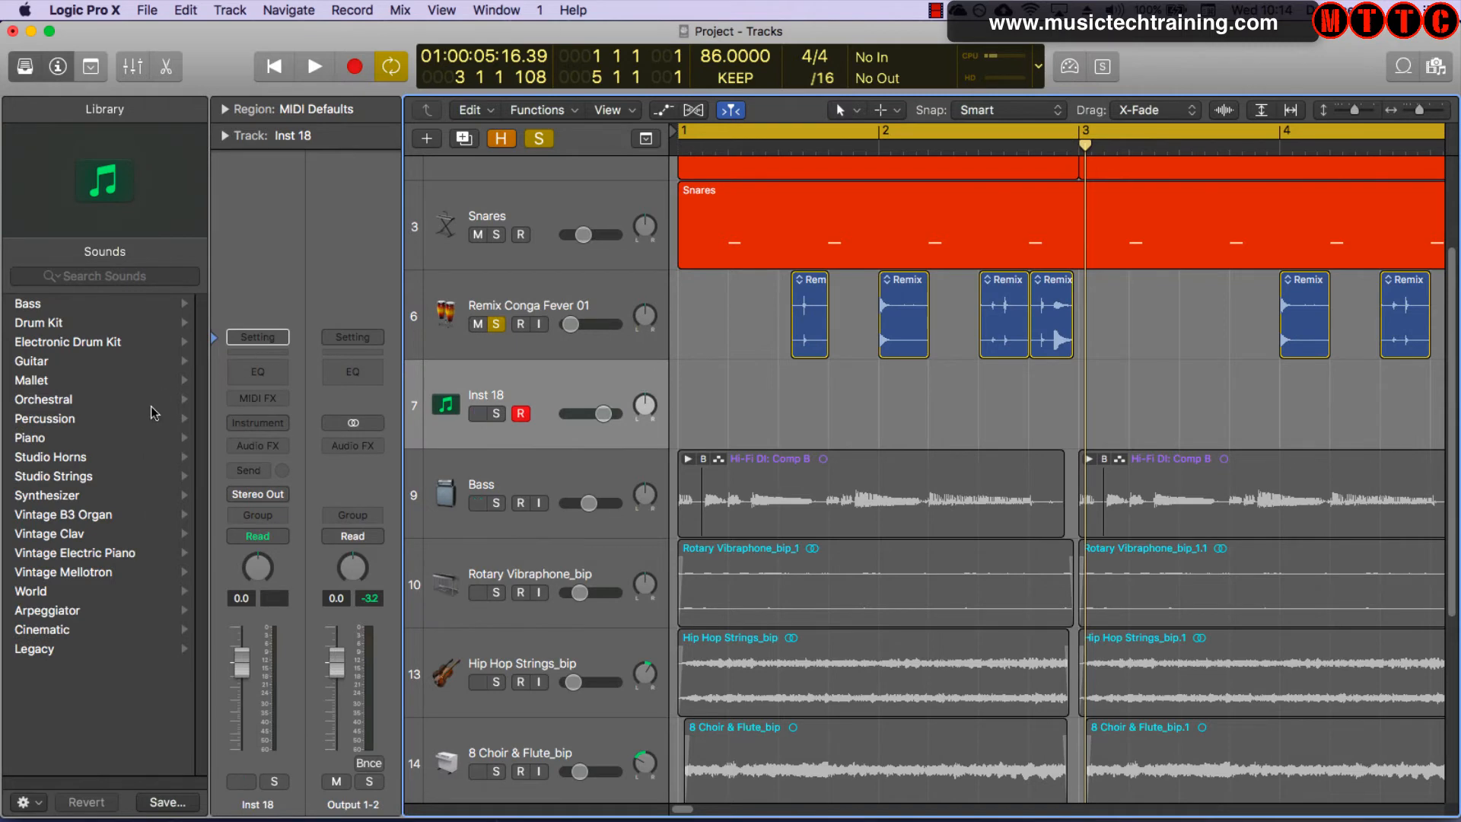
left_click(69, 457)
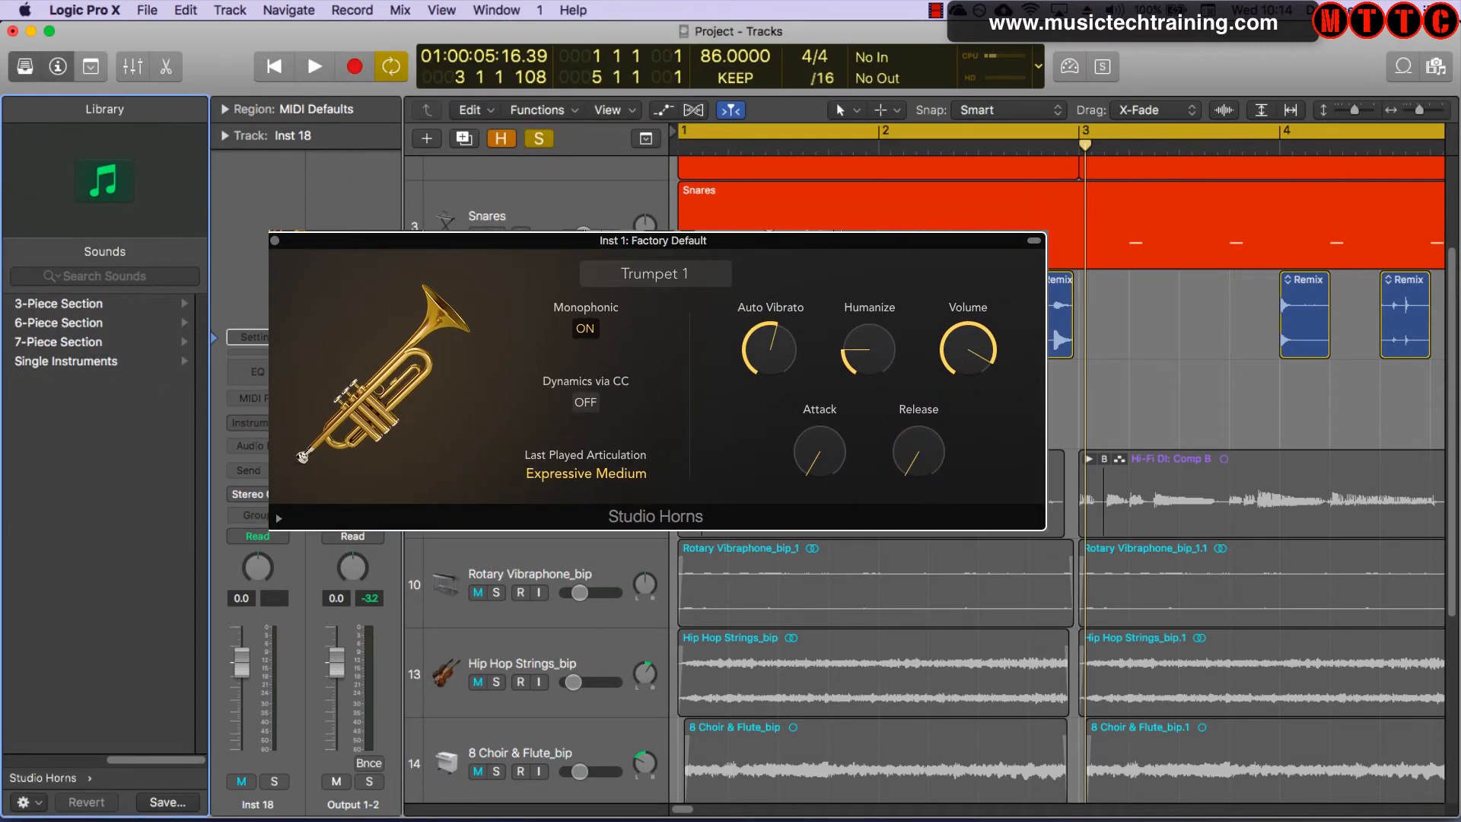
left_click(96, 760)
left_click(87, 476)
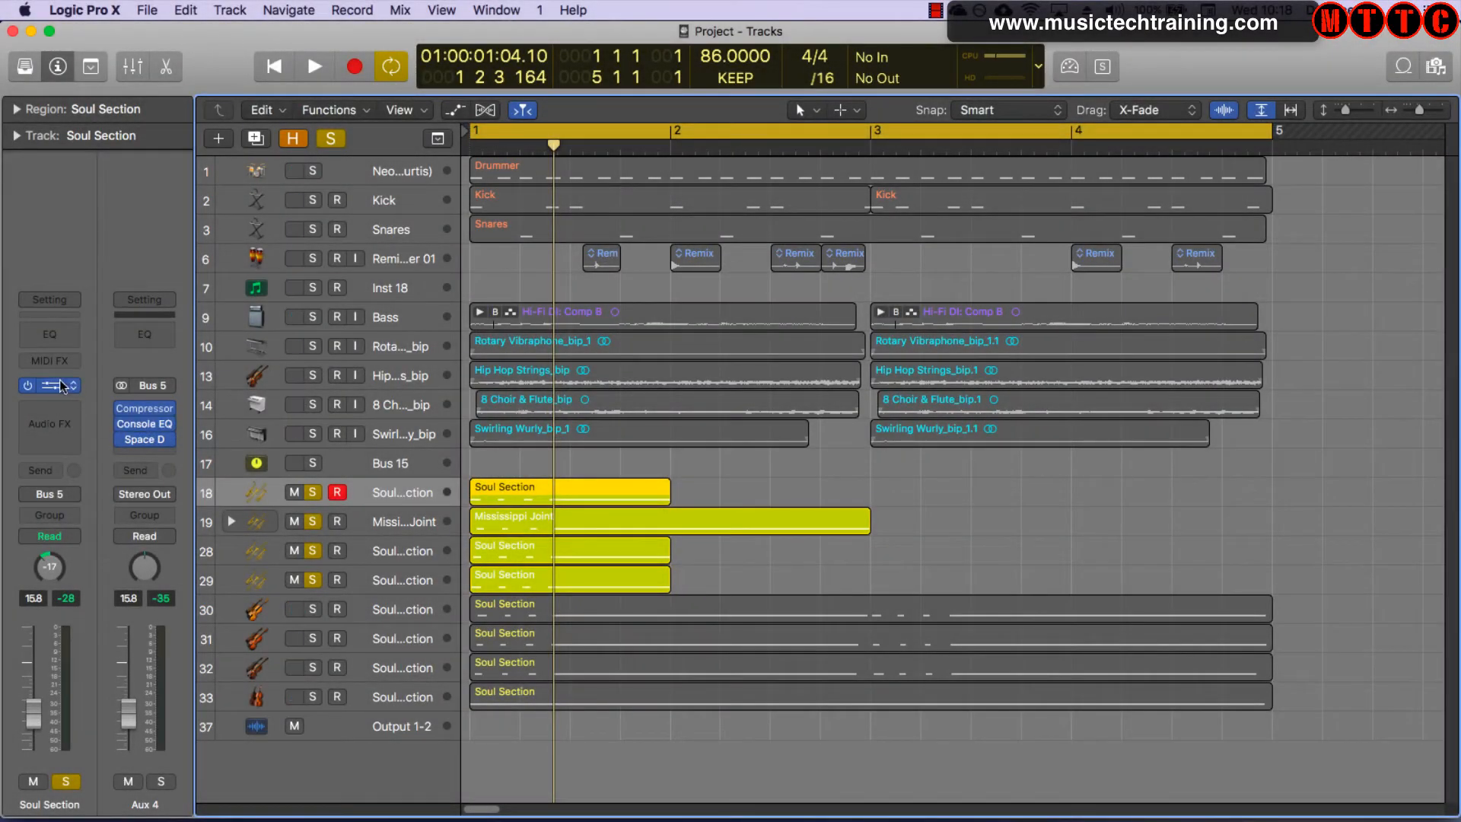
- Inspect the Studio Horns instruments on the Soul Section tracks, close the plug-in, and play the soloed horn parts
left_click(50, 386)
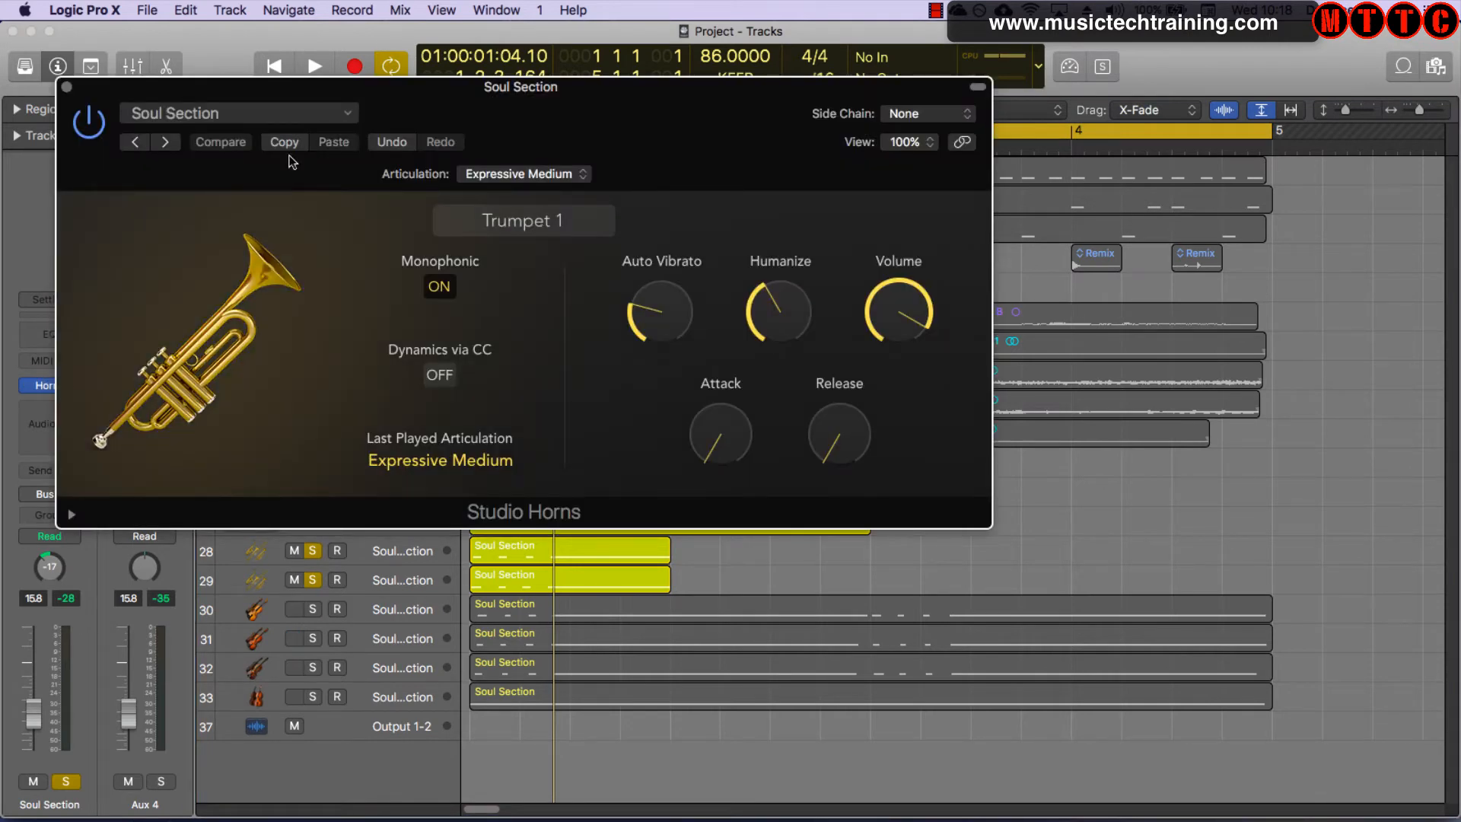
left_click_drag(531, 96, 887, 6)
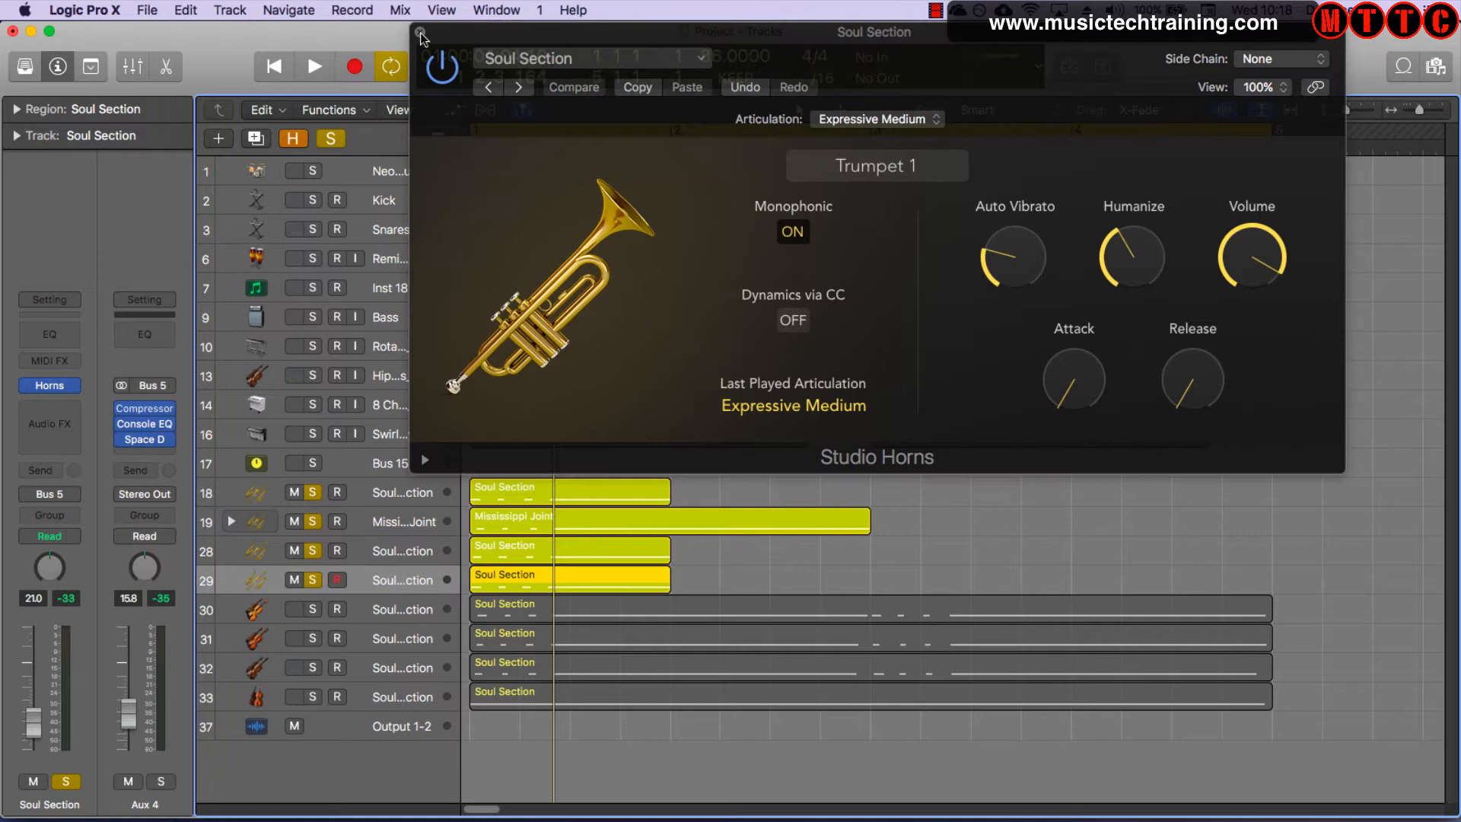
left_click(420, 32)
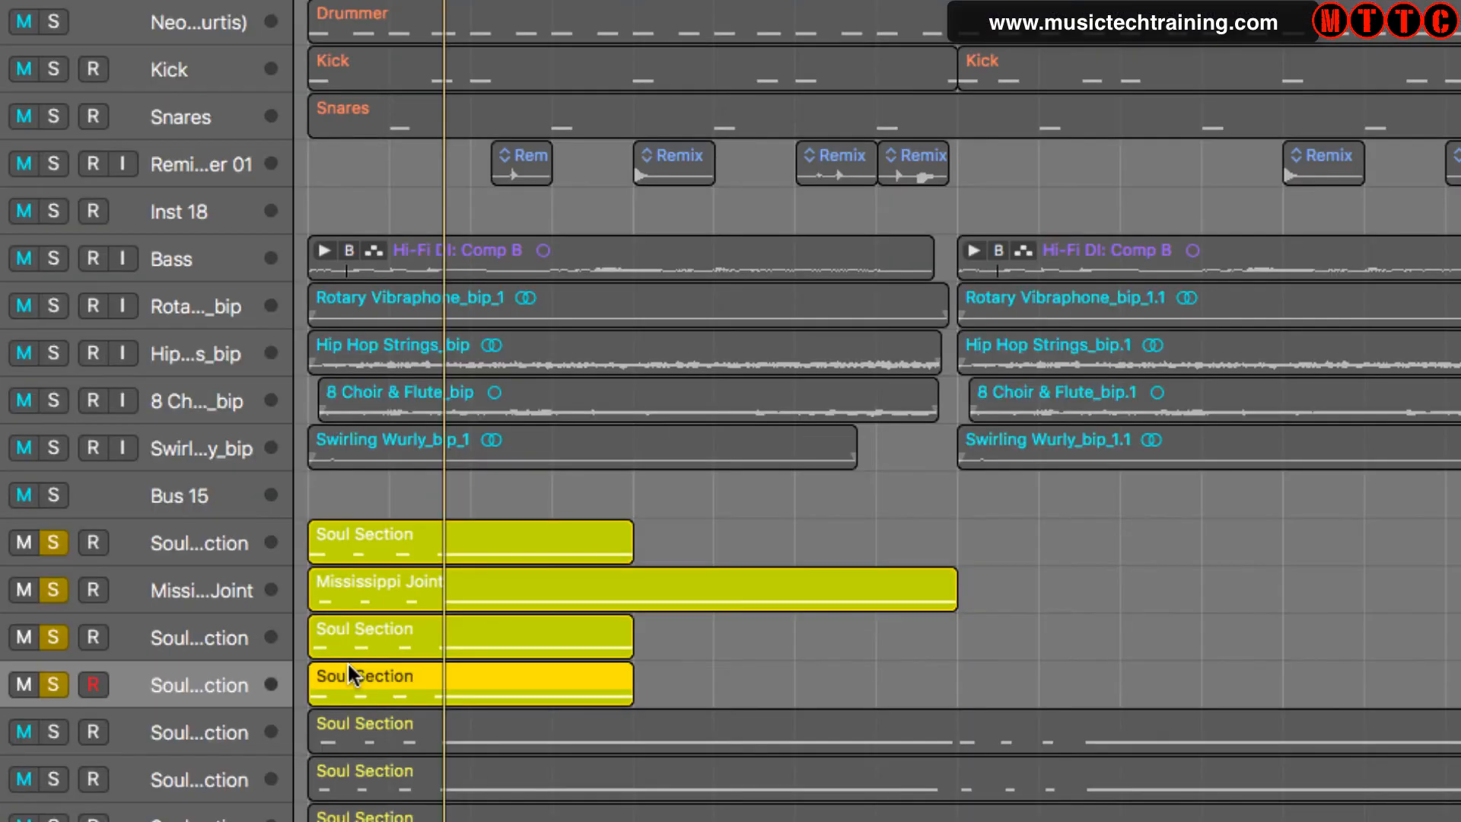
key("space")
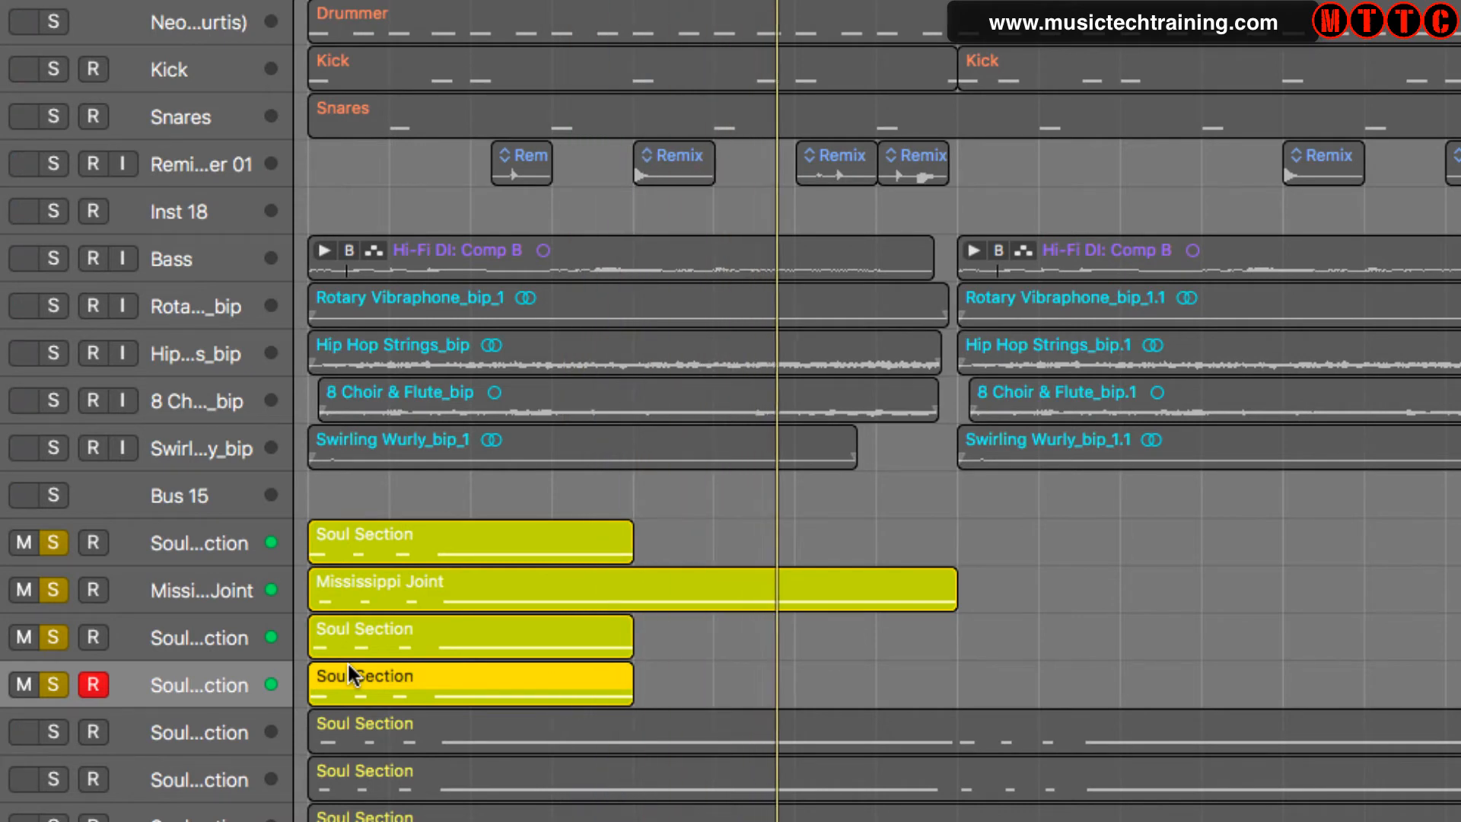
- Stop playback and inspect the Compressor, Vintage Console EQ and Space Designer settings on the Horns Strings bus, closing each plug-in
key("space")
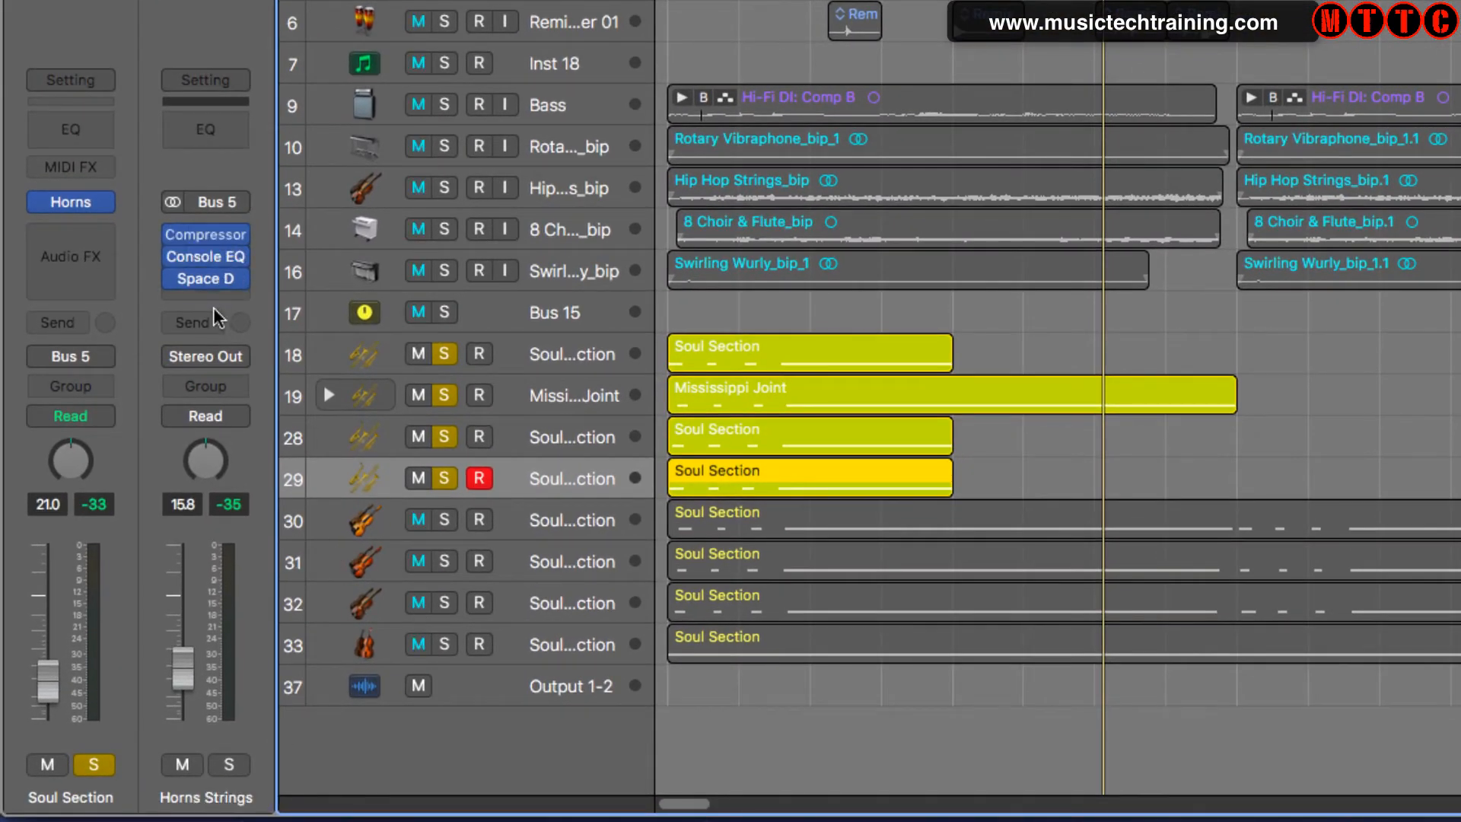
left_click(206, 234)
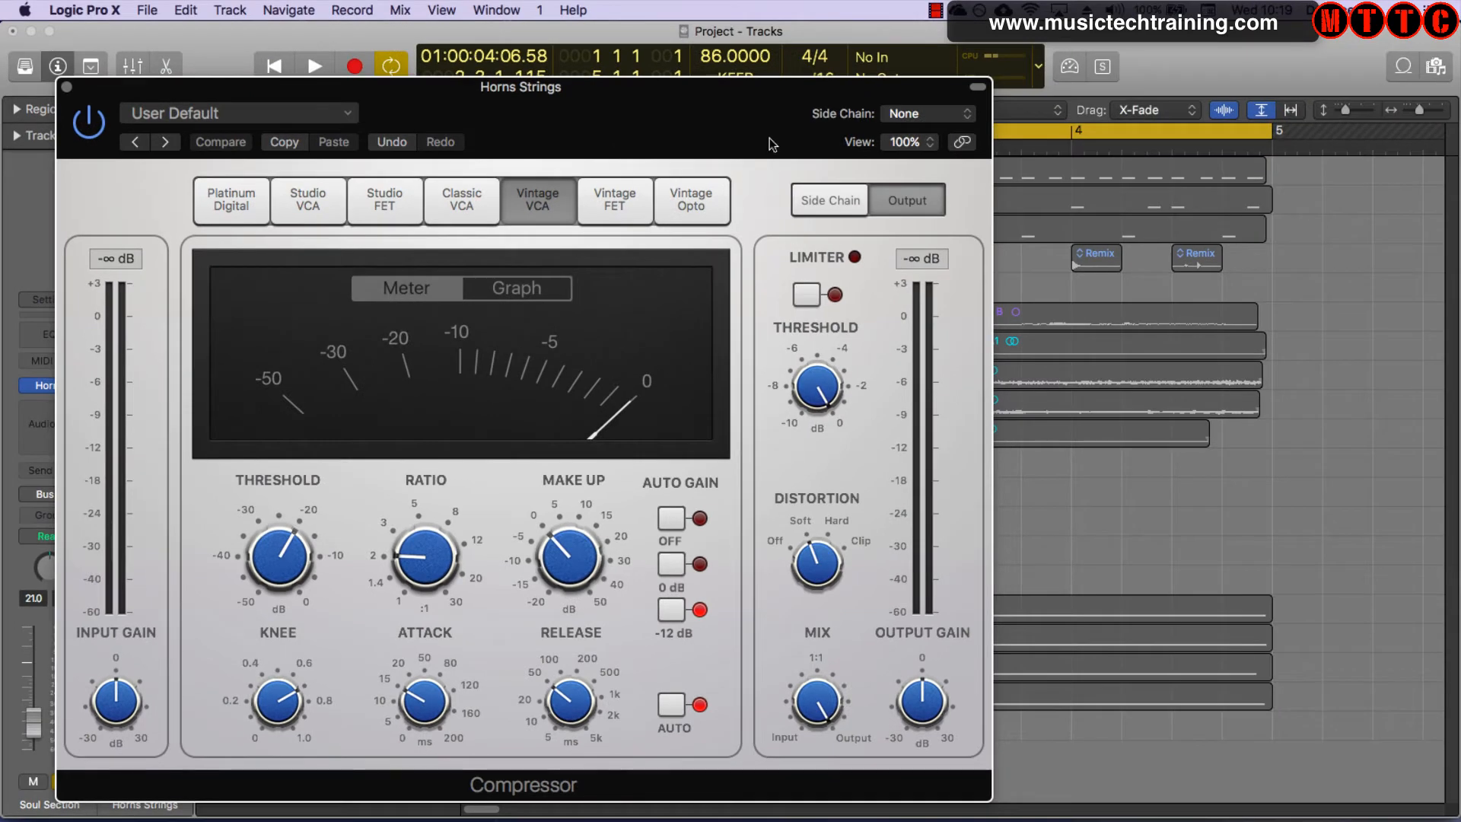
left_click_drag(763, 100, 806, 46)
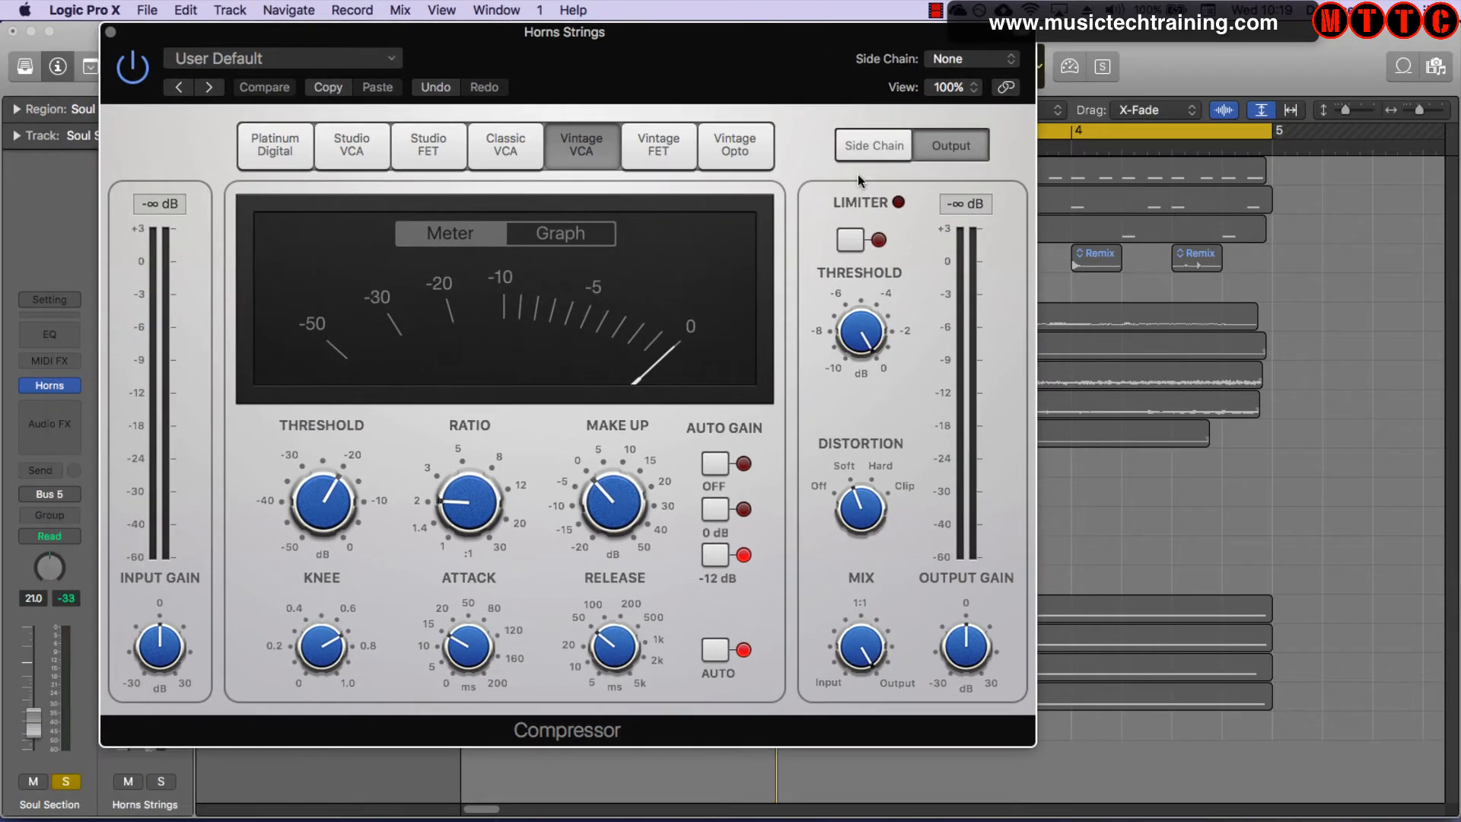
left_click(343, 84)
left_click(112, 34)
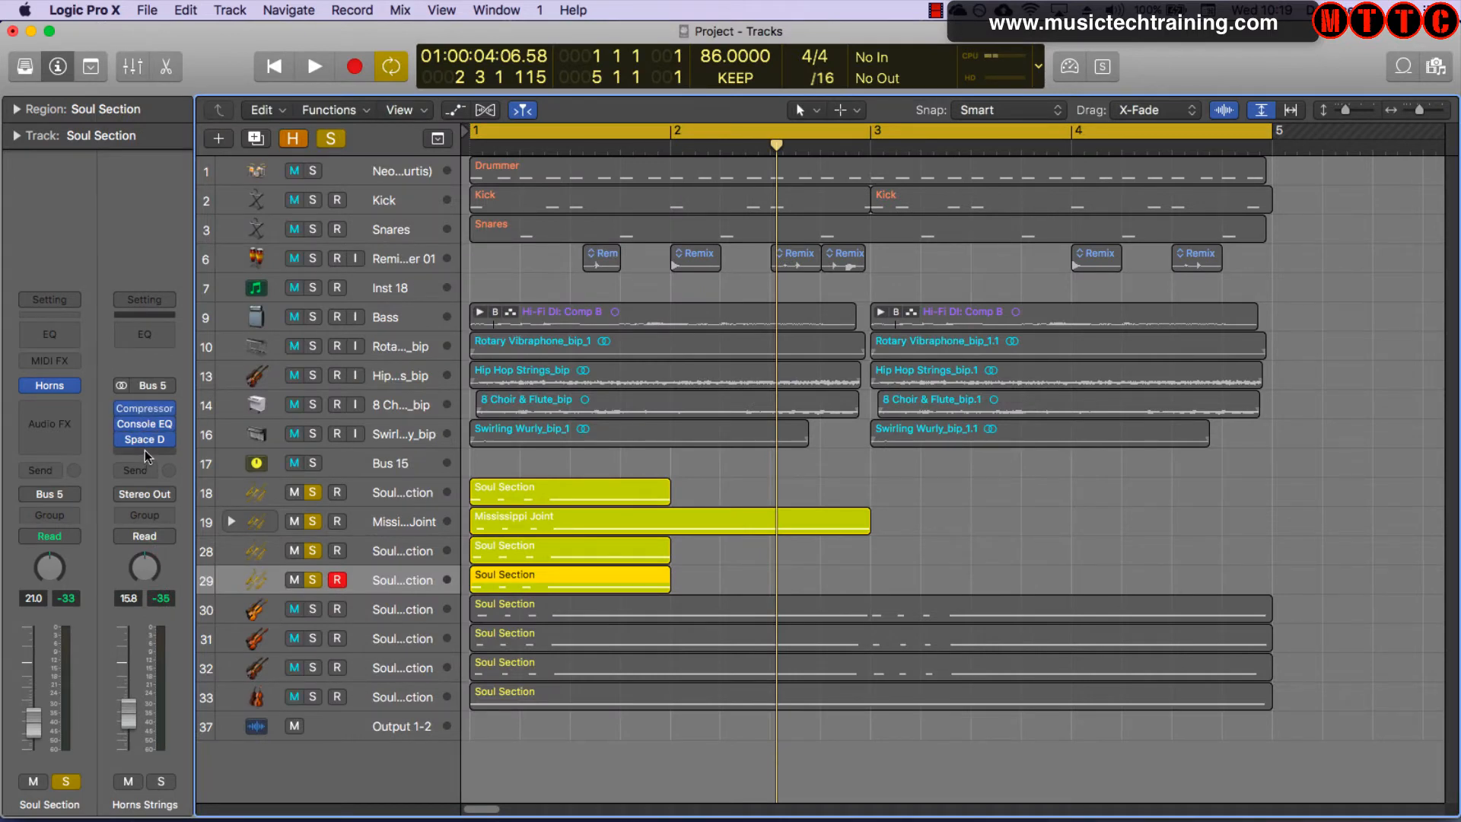
left_click(144, 427)
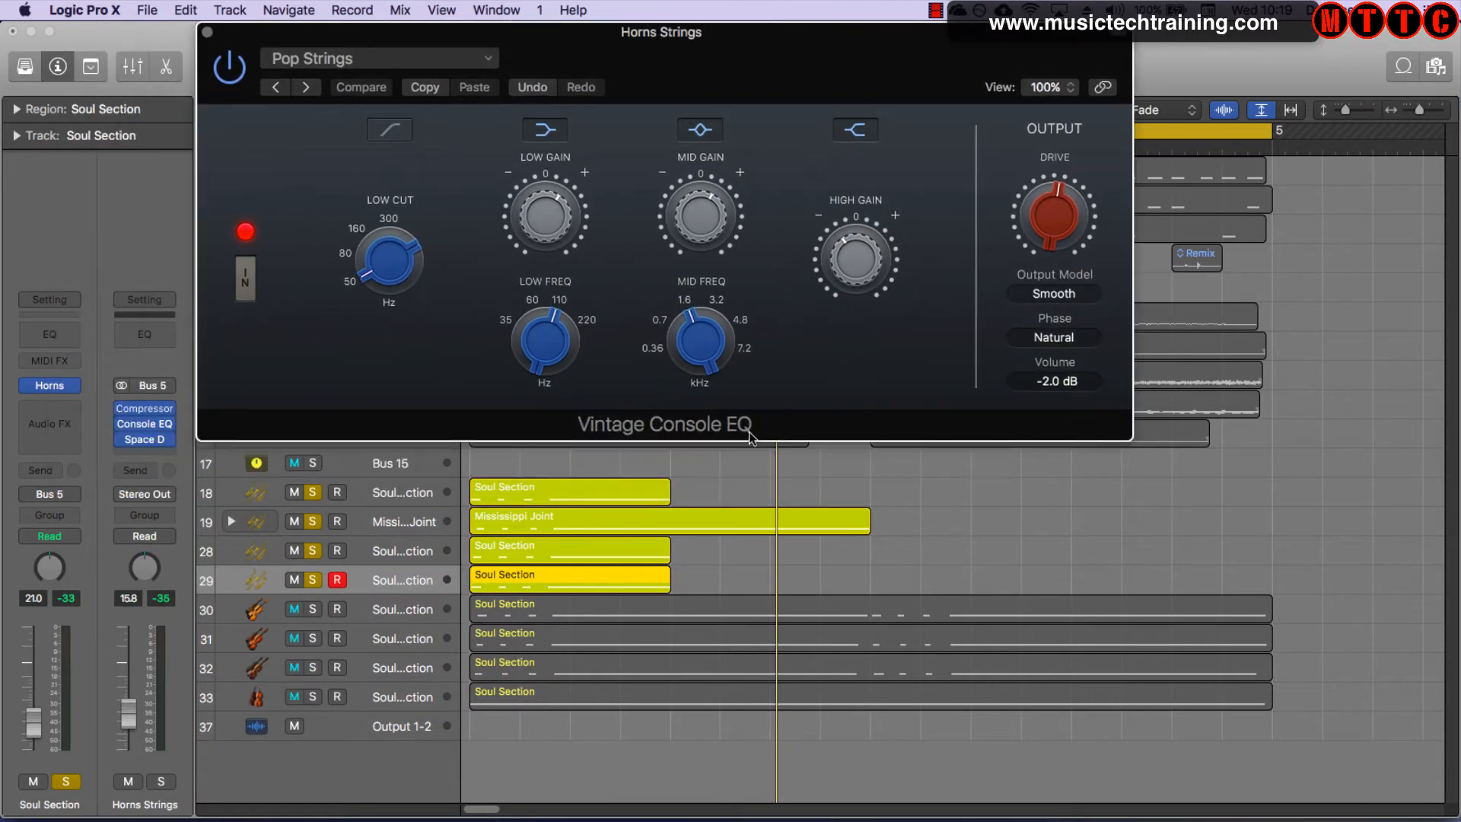
left_click(206, 31)
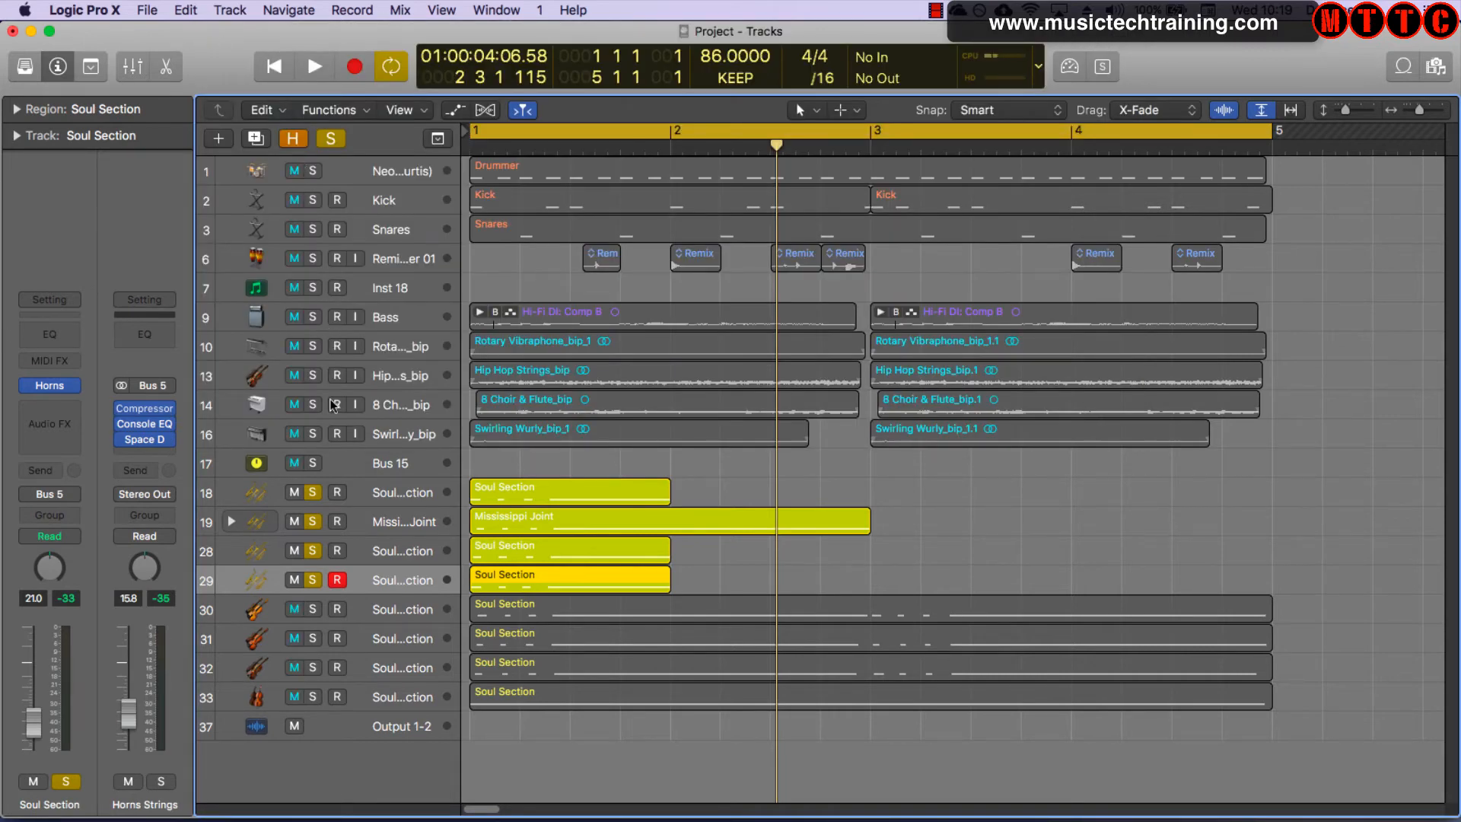
left_click(149, 442)
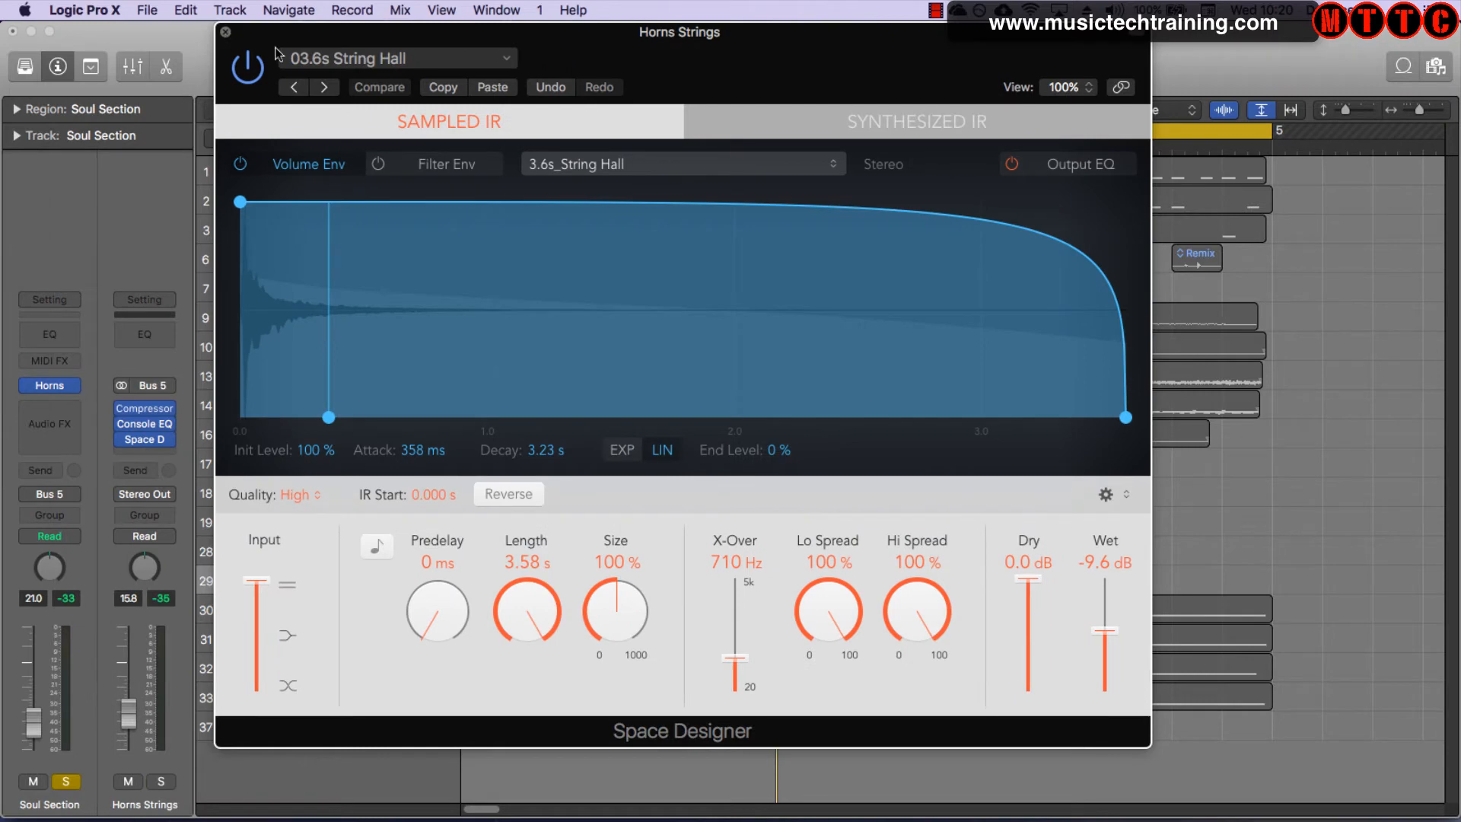
left_click(226, 32)
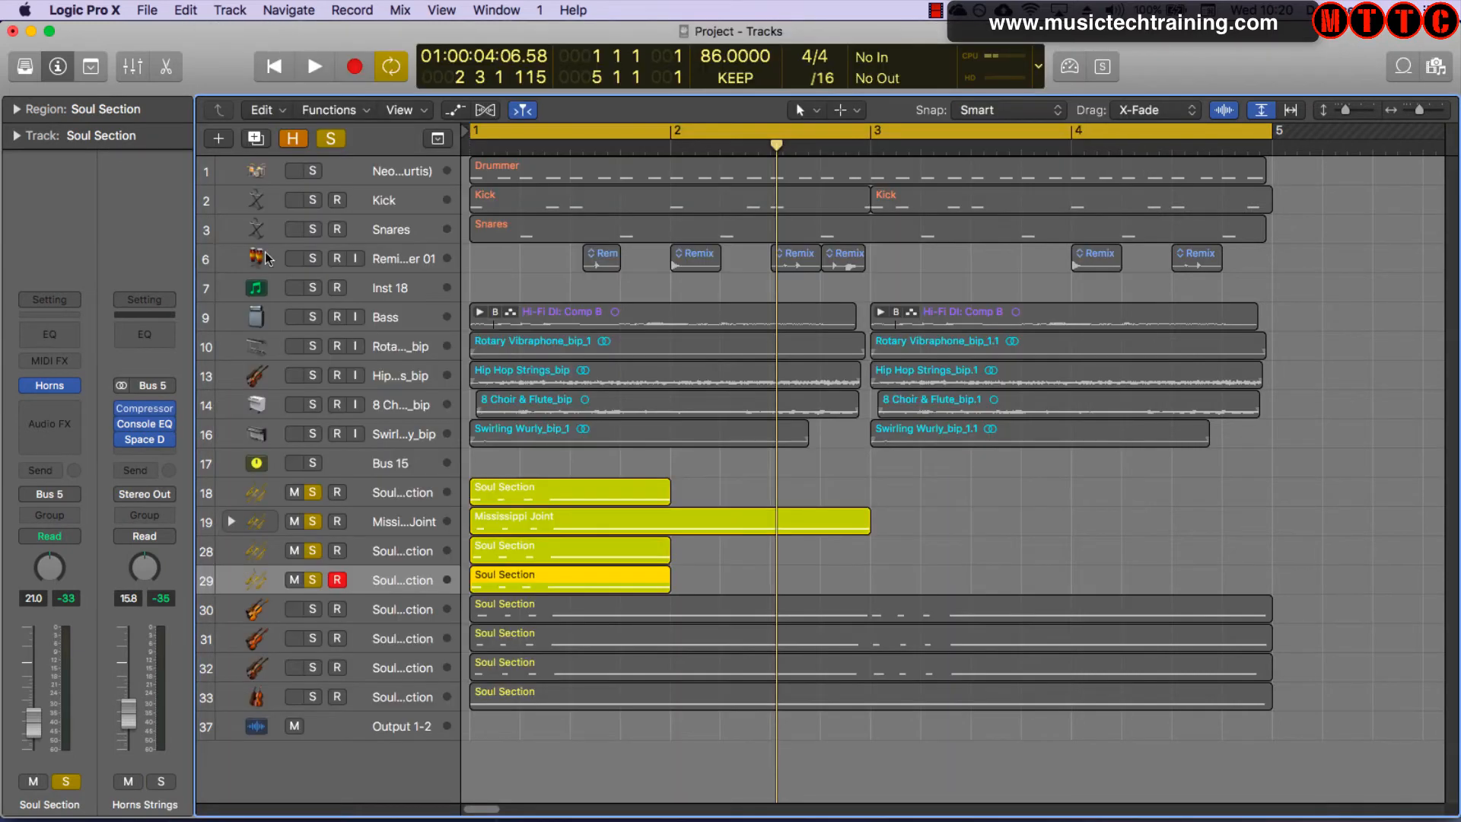
- Unsolo the four horn tracks, solo the string tracks 30 to 33, and play them
left_click_drag(313, 492, 318, 714)
key("space")
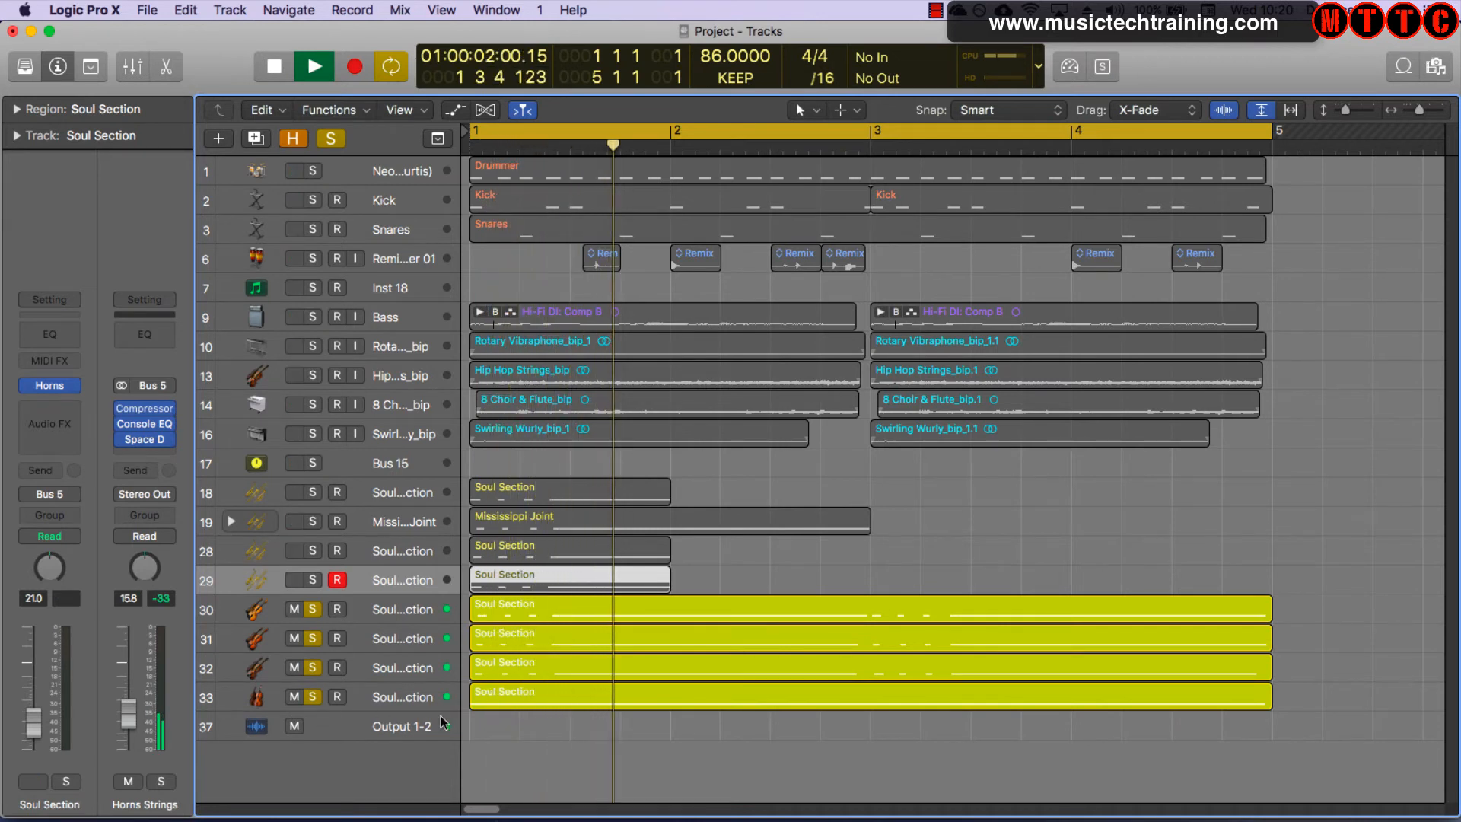
- Inspect the Studio Strings instrument on track 30, stop playback, close the plug-in, and go through the string tracks below
left_click(396, 615)
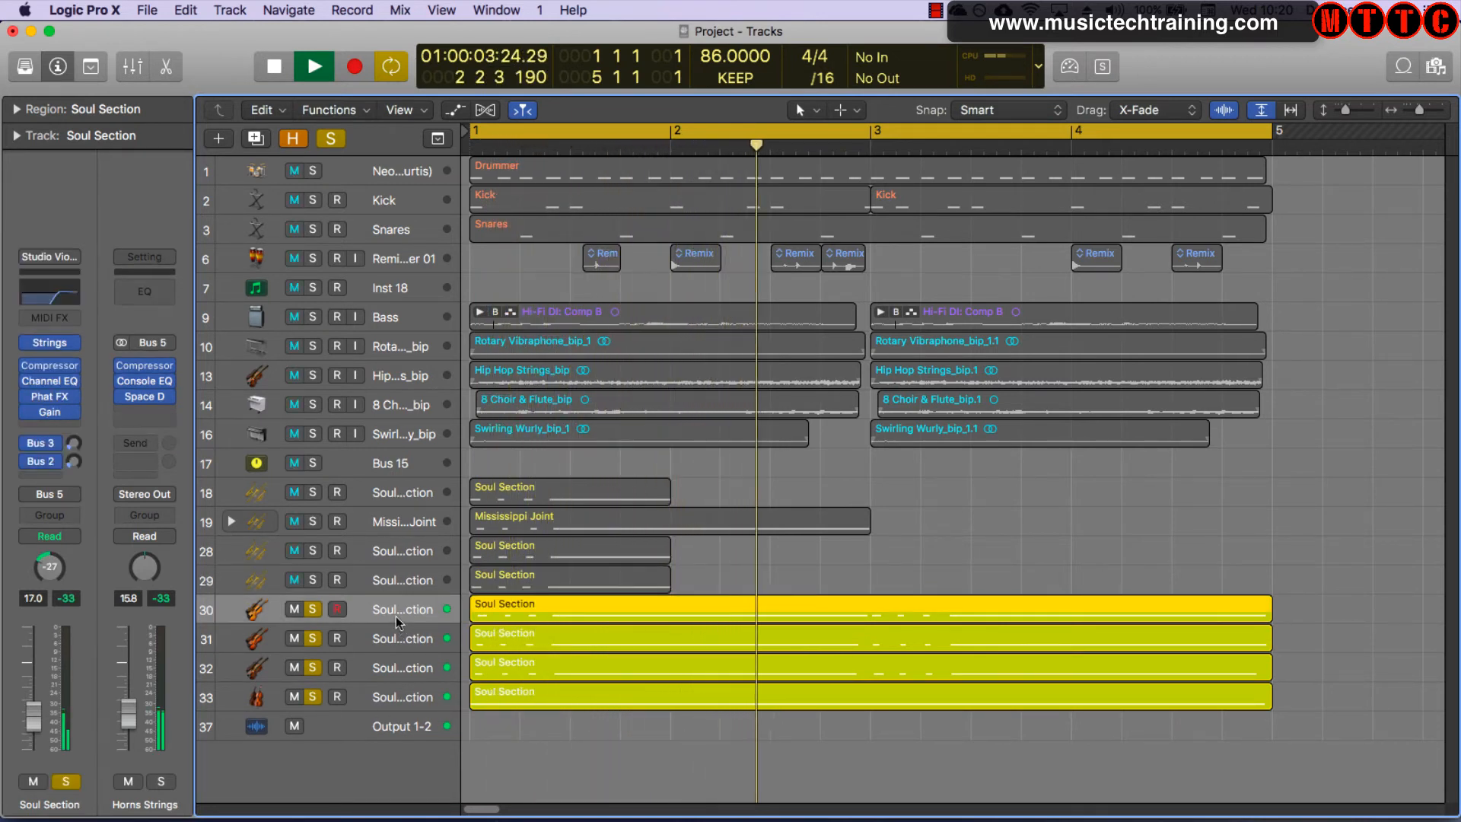
left_click(53, 347)
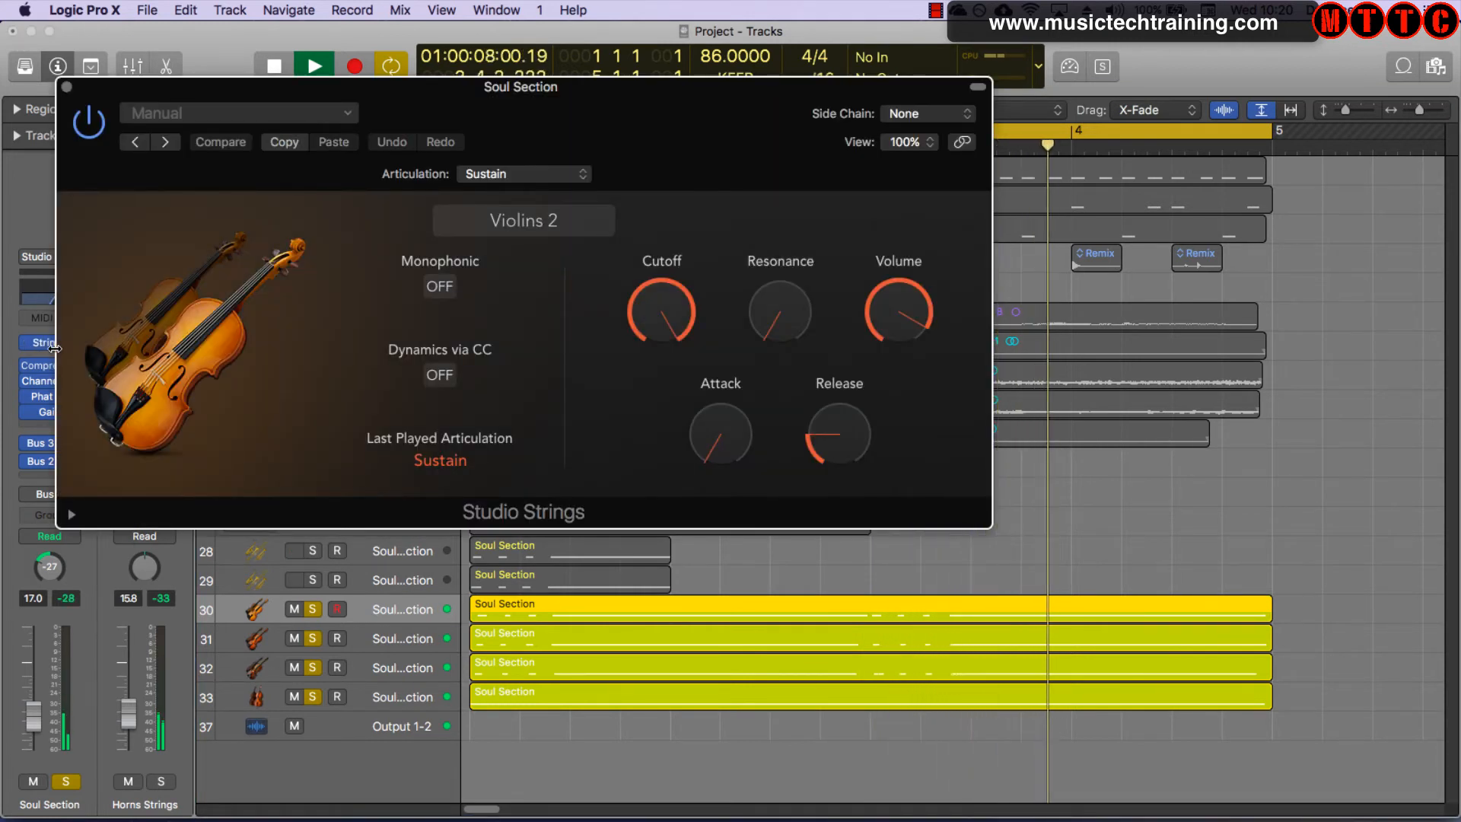
key("space")
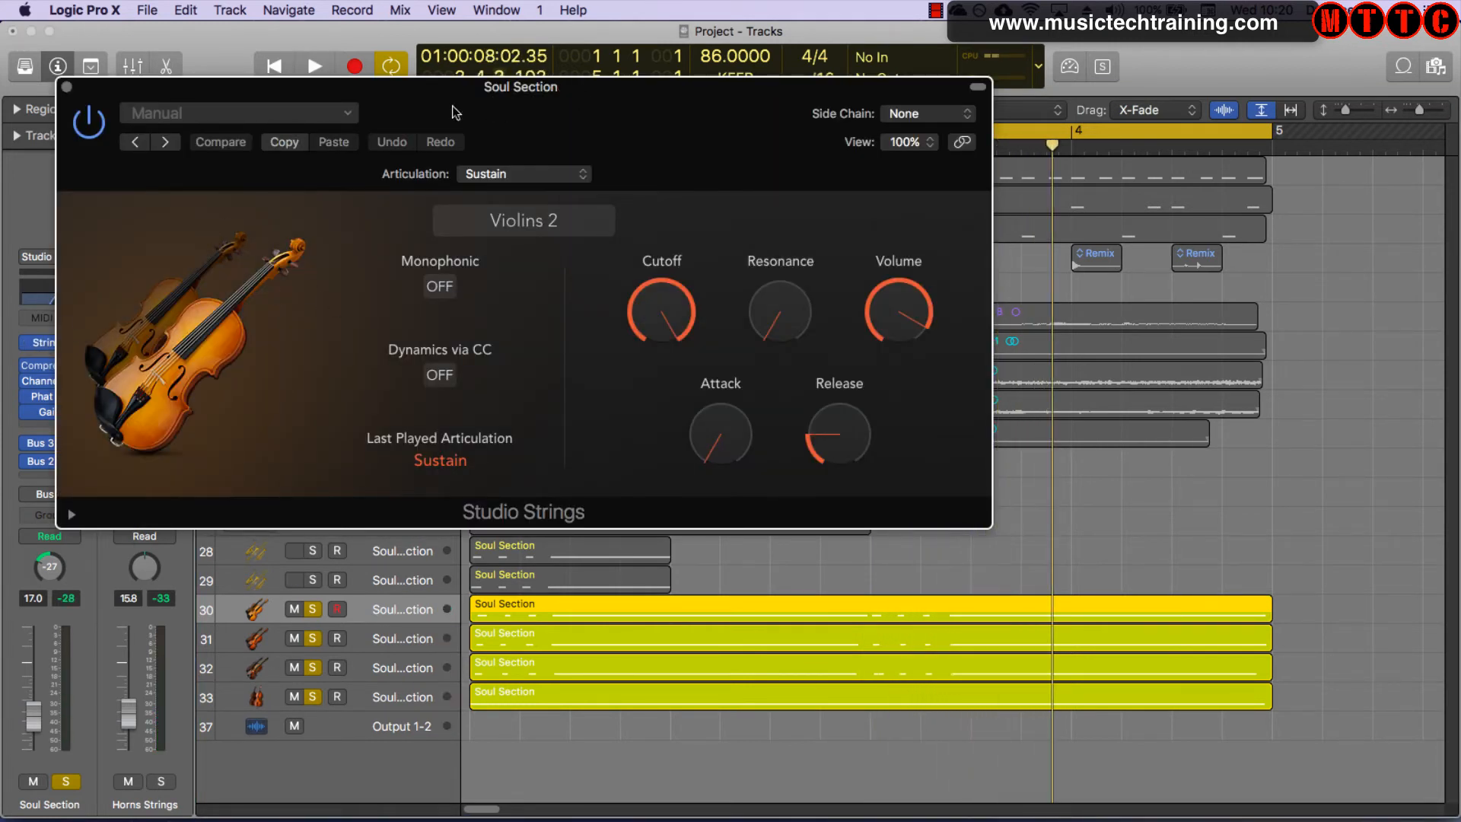
left_click(66, 86)
key("Down")
key("Down")
key("Down")
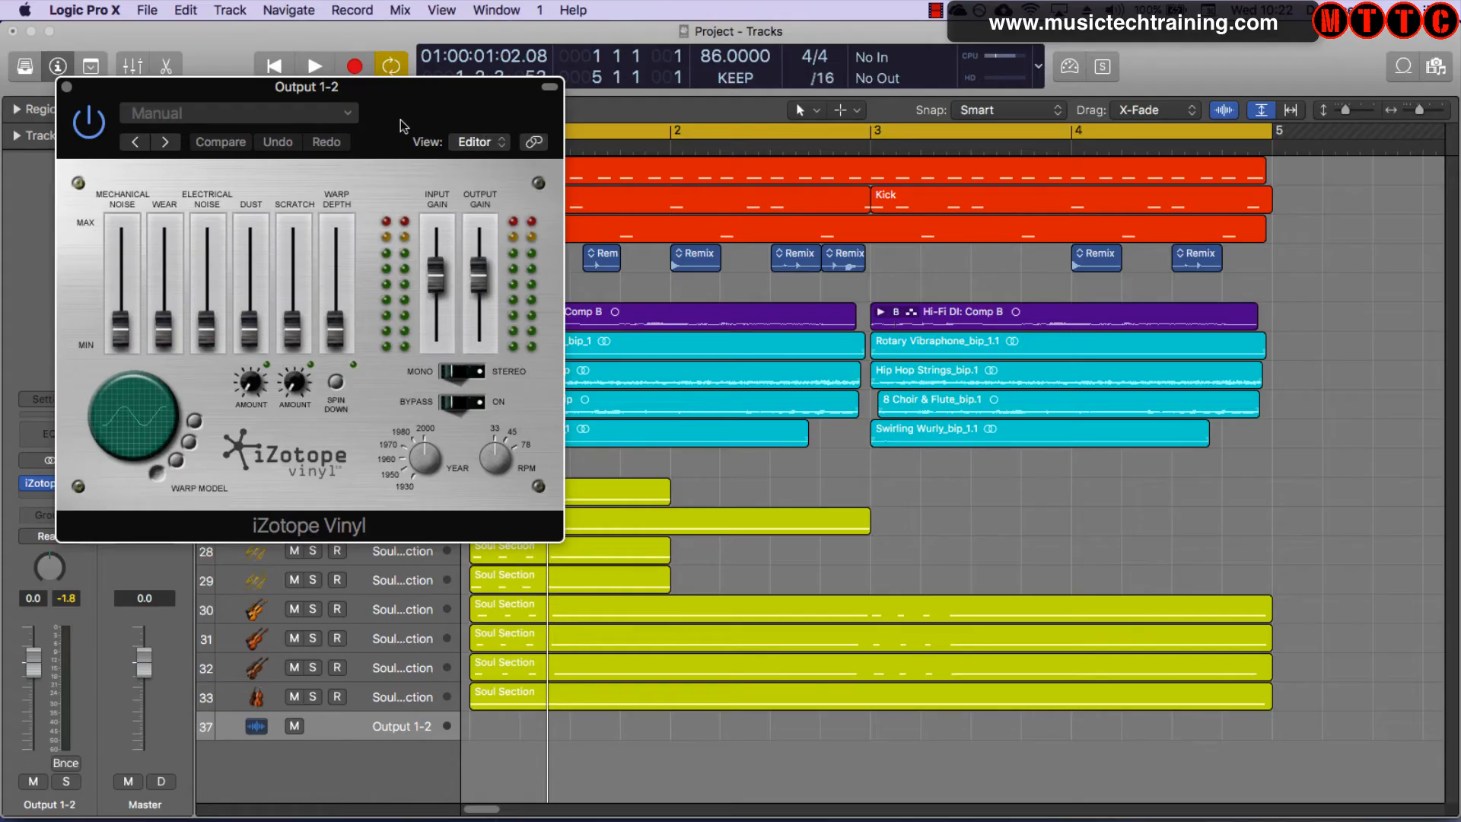
- Play the loop and raise the mechanical noise in iZotope Vinyl on the Output 1-2 track to about -7.6 dB
left_click_drag(404, 122, 783, 154)
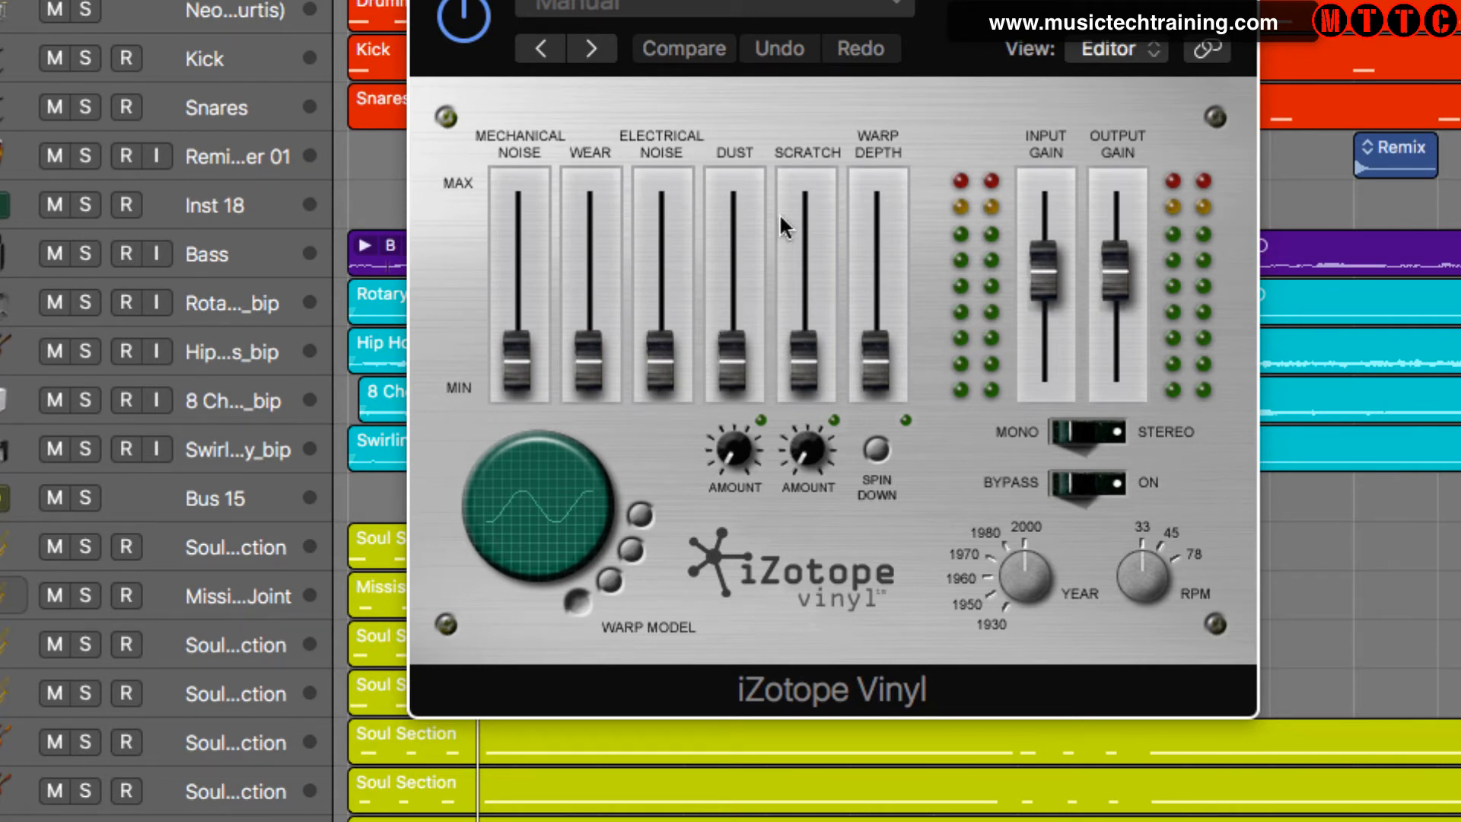
key("space")
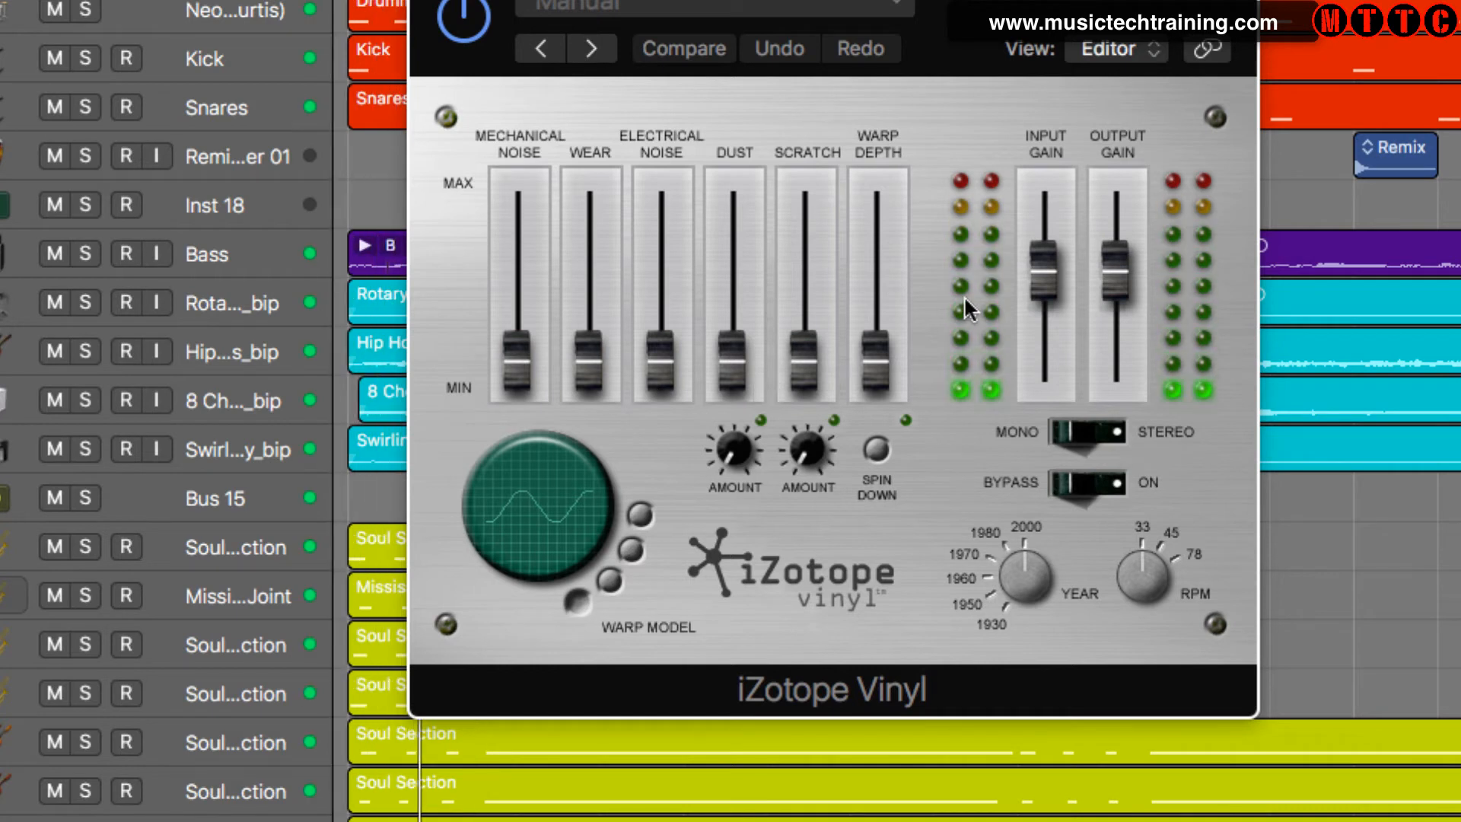
left_click_drag(877, 335, 876, 315)
left_click_drag(511, 352, 516, 281)
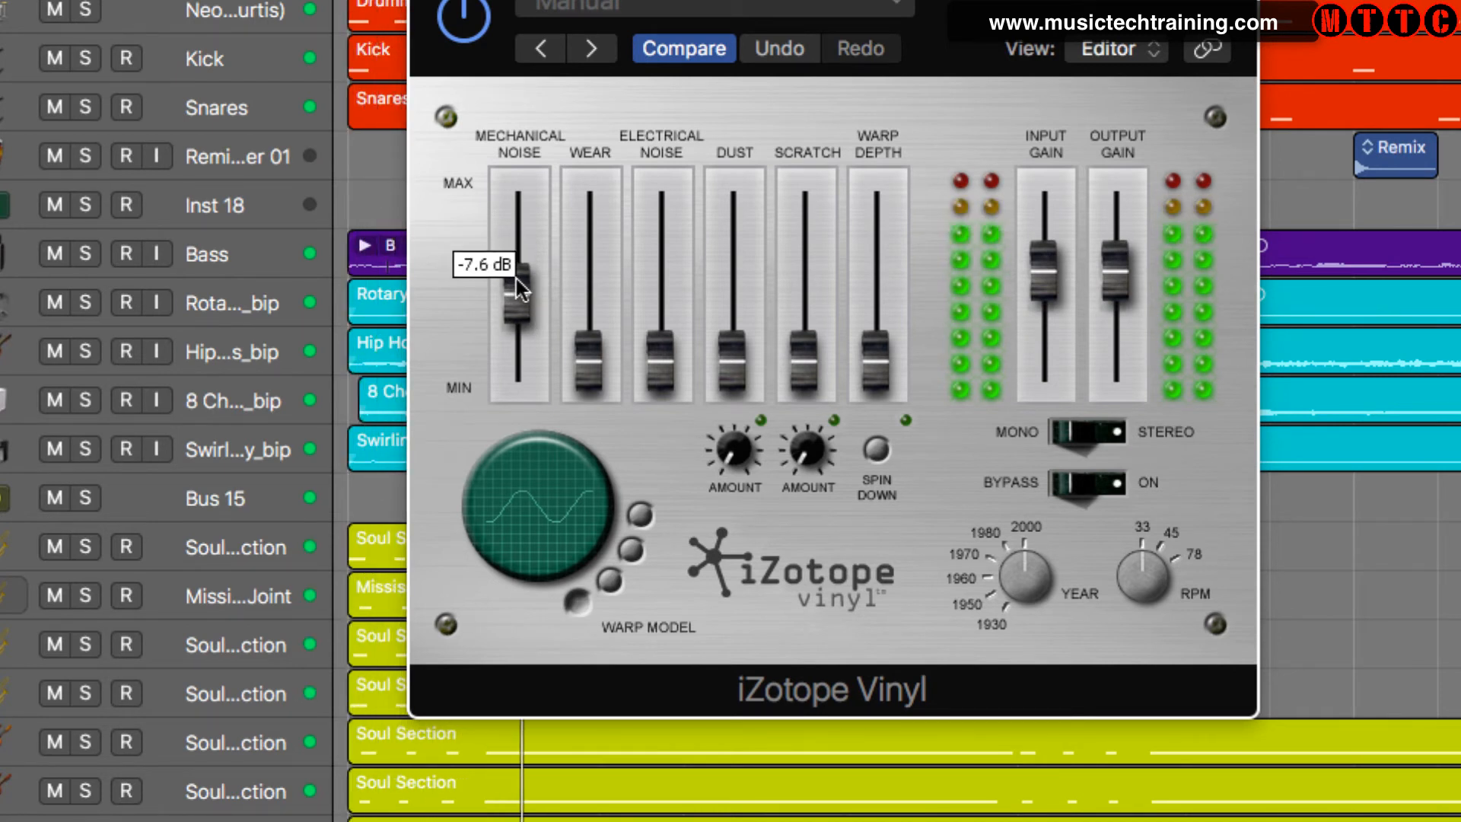
- Raise Vinyl's wear and electrical noise moderately, try dust at 20.0 dB, and settle it just above mid-level with more dust amount
left_click_drag(580, 332, 726, 183)
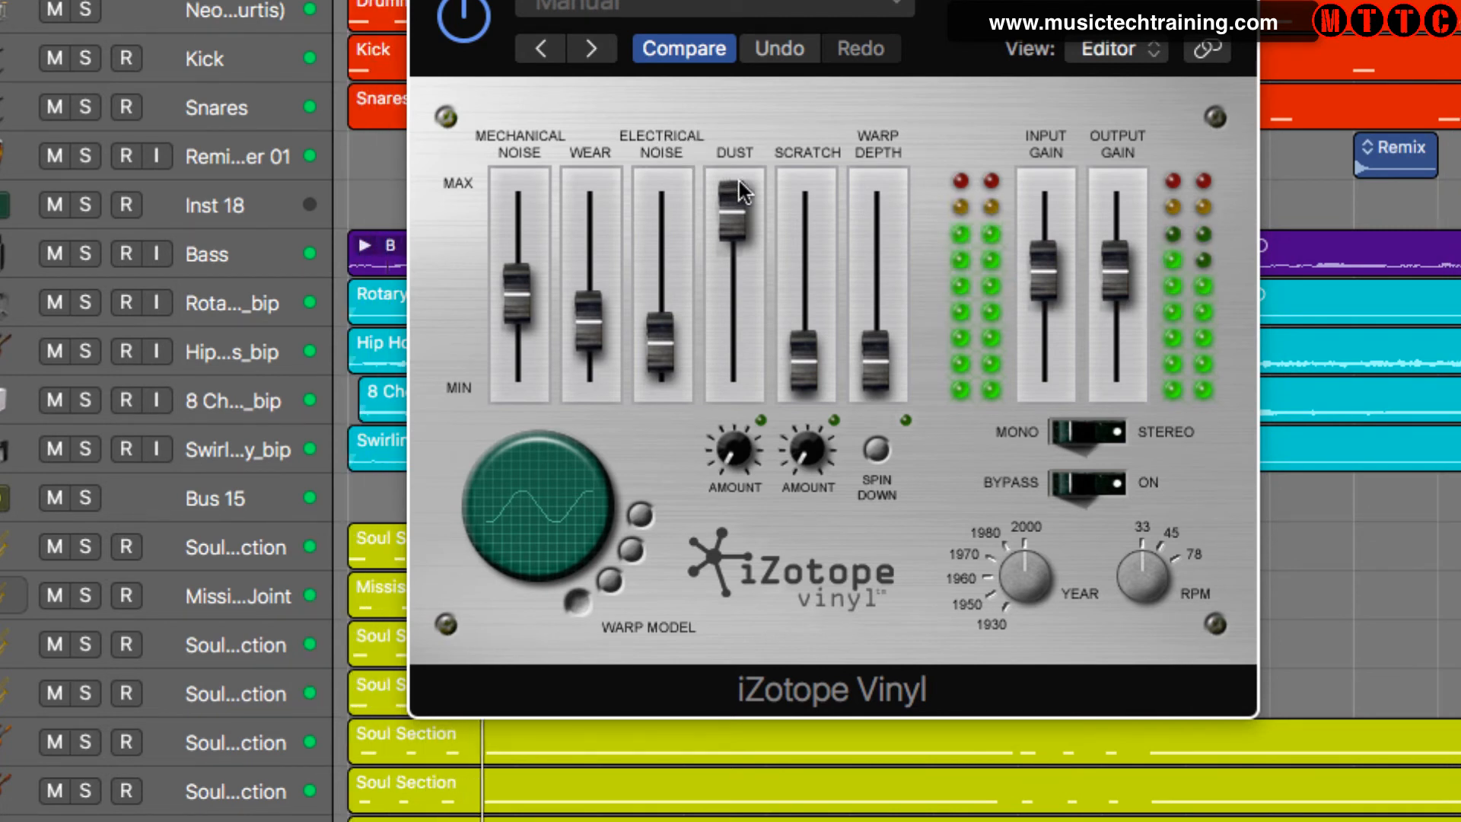
mouse_move(738, 183)
left_mouse_down()
mouse_move(737, 231)
mouse_move(731, 186)
left_mouse_up()
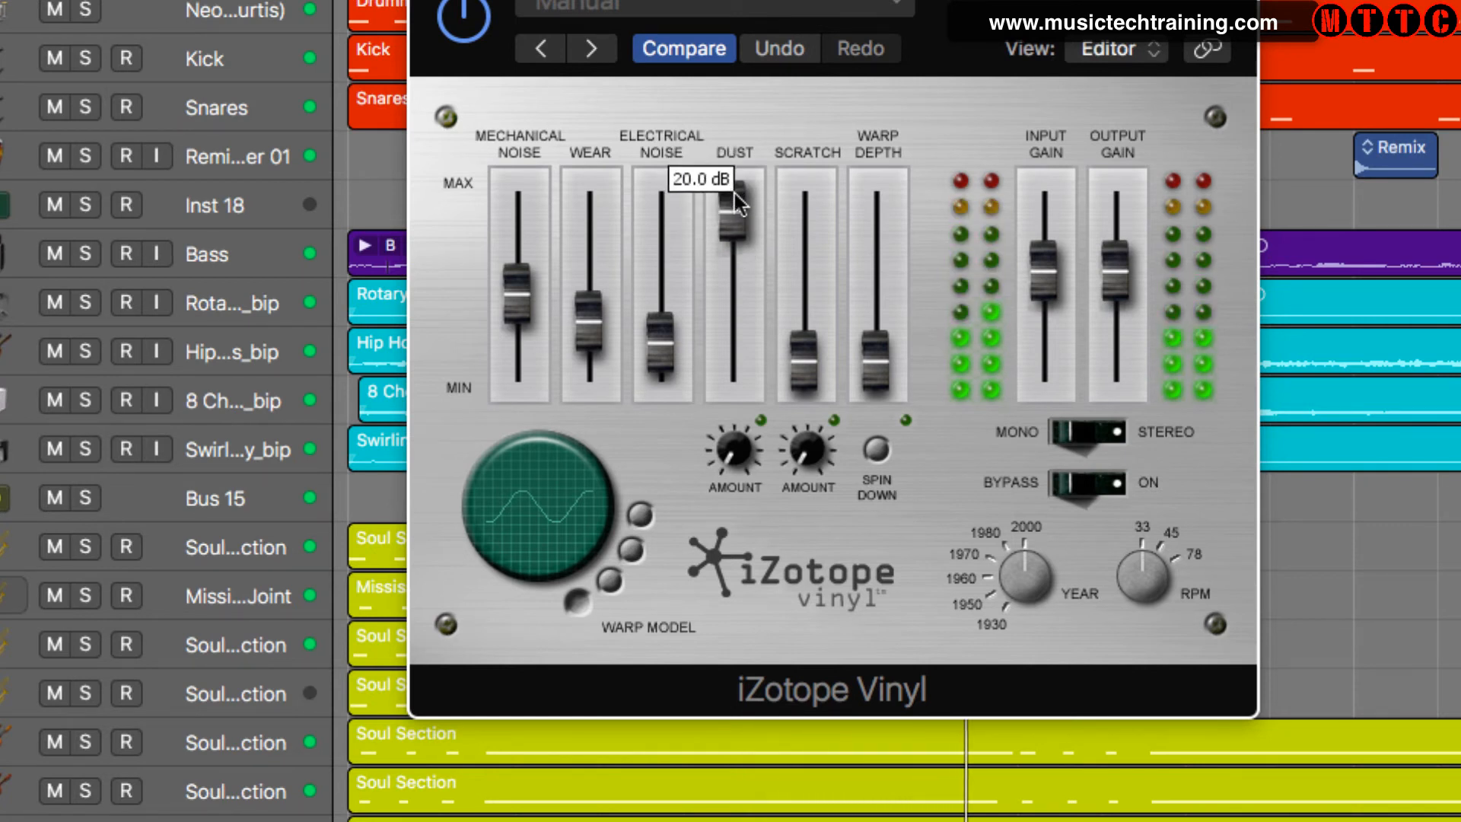
left_click_drag(736, 449, 718, 304)
left_click_drag(729, 215, 732, 273)
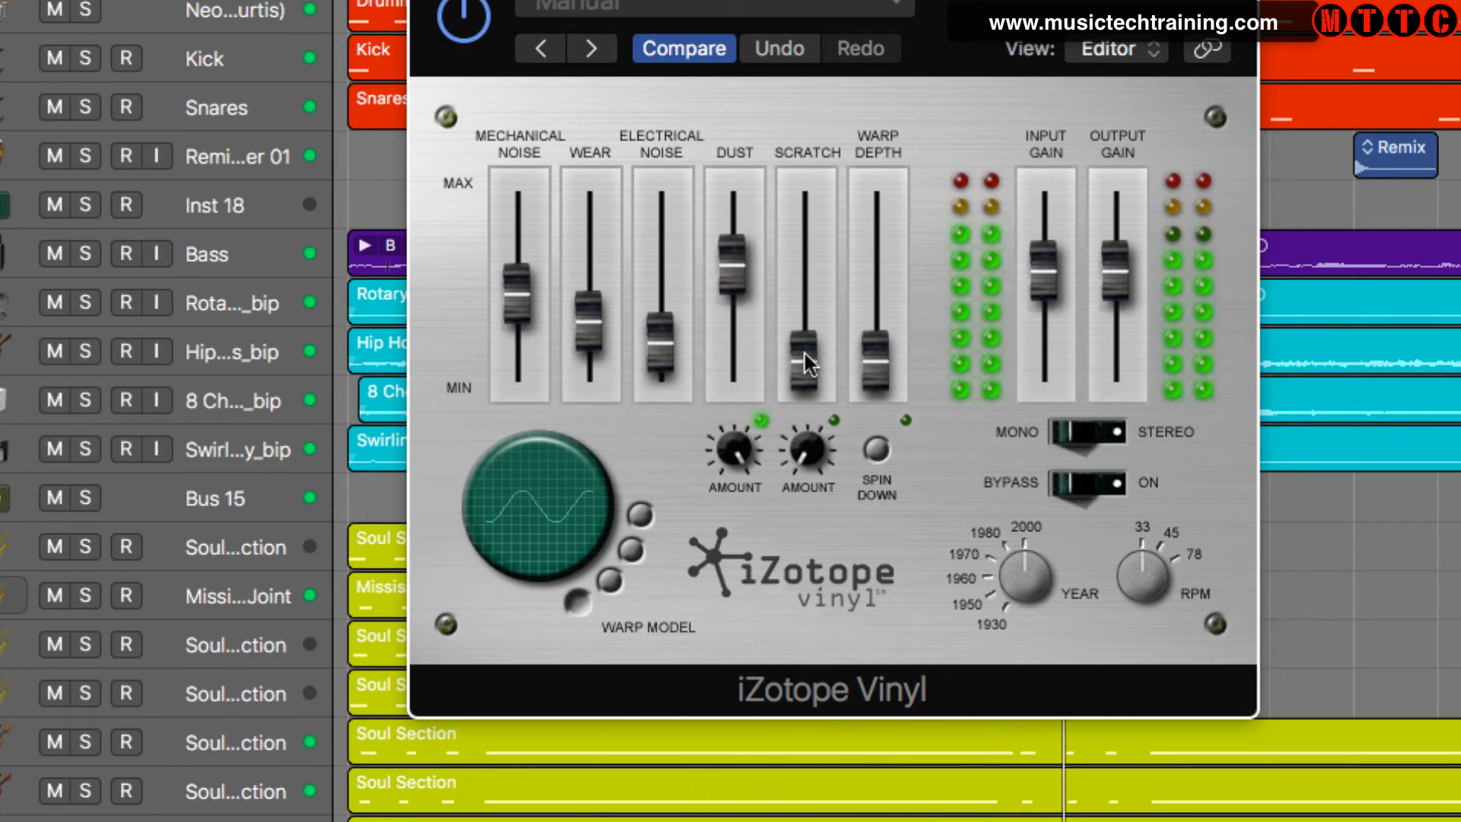
- Set Vinyl's scratch level just above the middle with its amount turned down, and raise the warp depth to about one third
left_click_drag(808, 375, 800, 260)
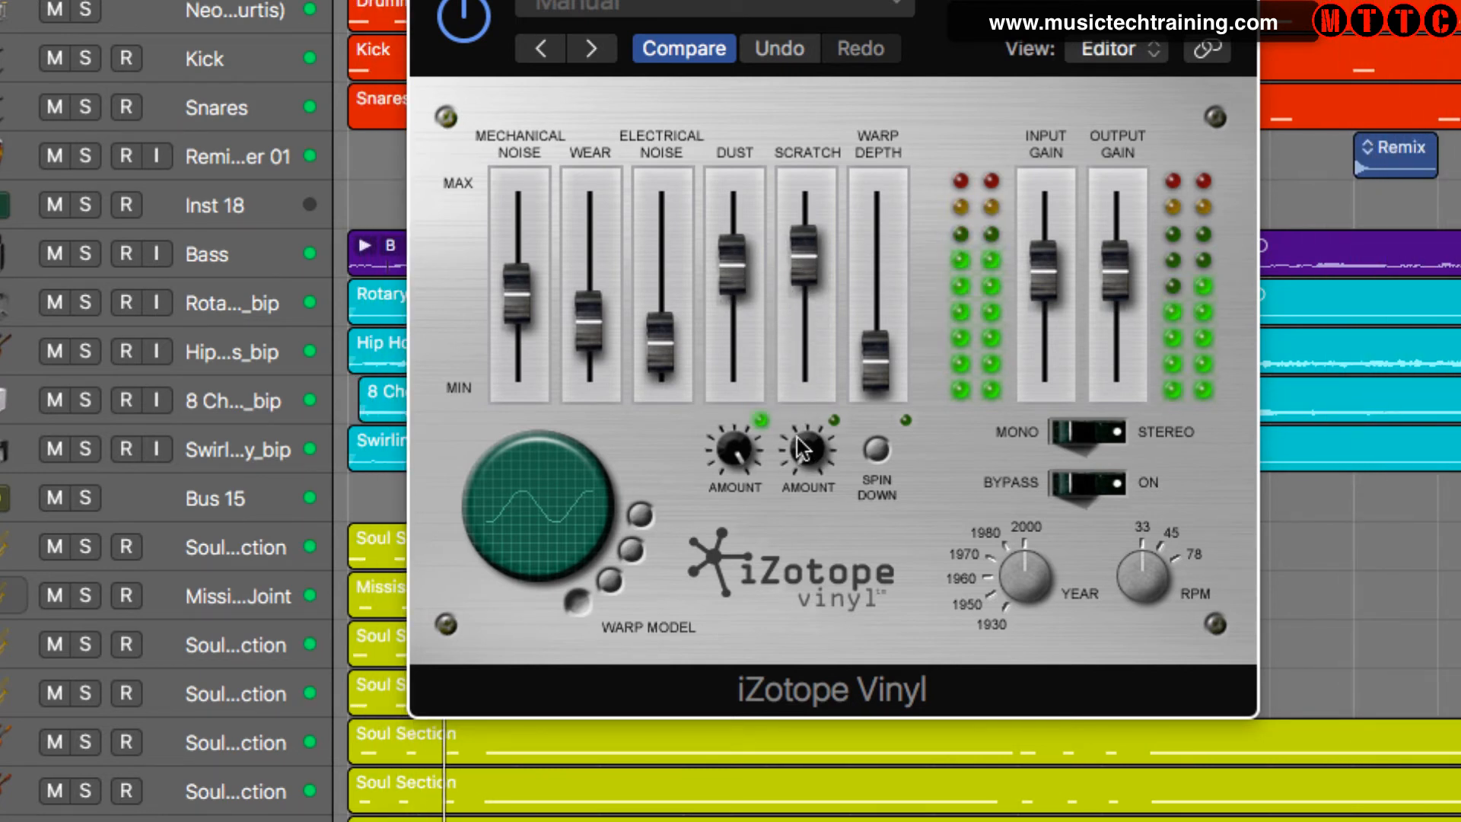
mouse_move(801, 439)
left_click_drag(800, 440, 826, 521)
left_click_drag(809, 247, 808, 256)
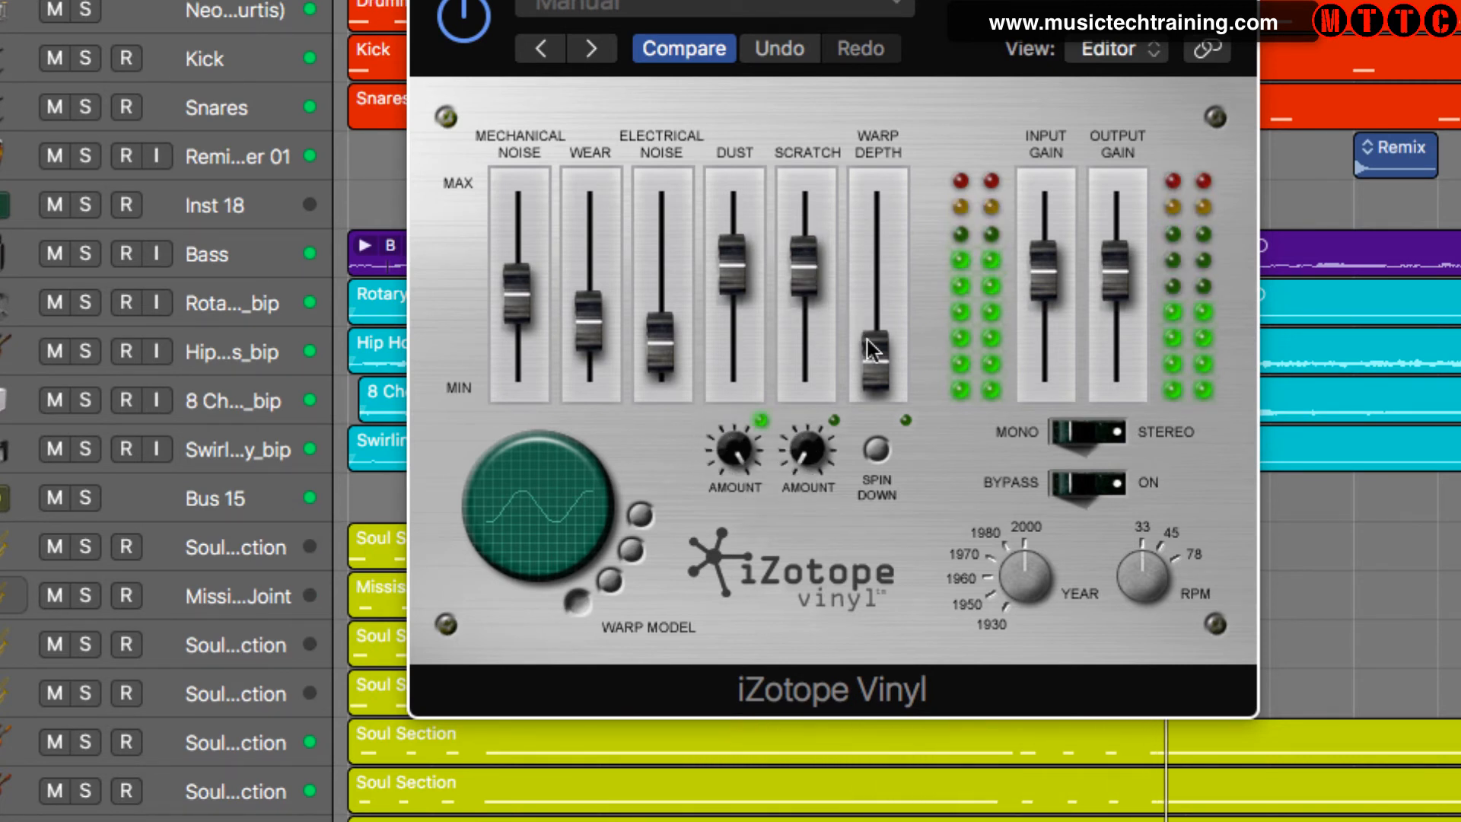
left_click_drag(875, 352, 875, 310)
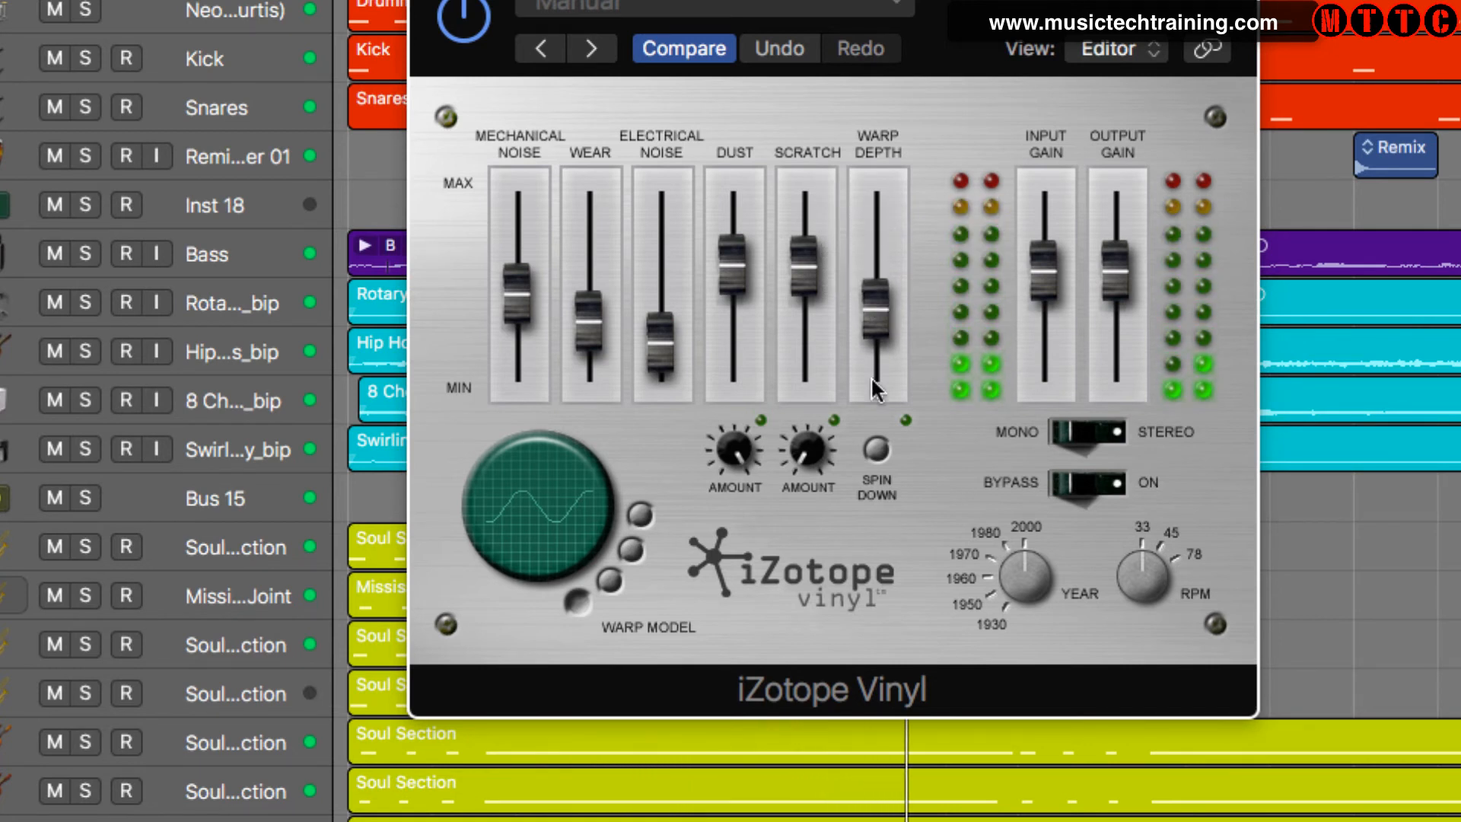
- Audition Vinyl's Spin Down effect during playback and adjust the Year dial
left_click(876, 449)
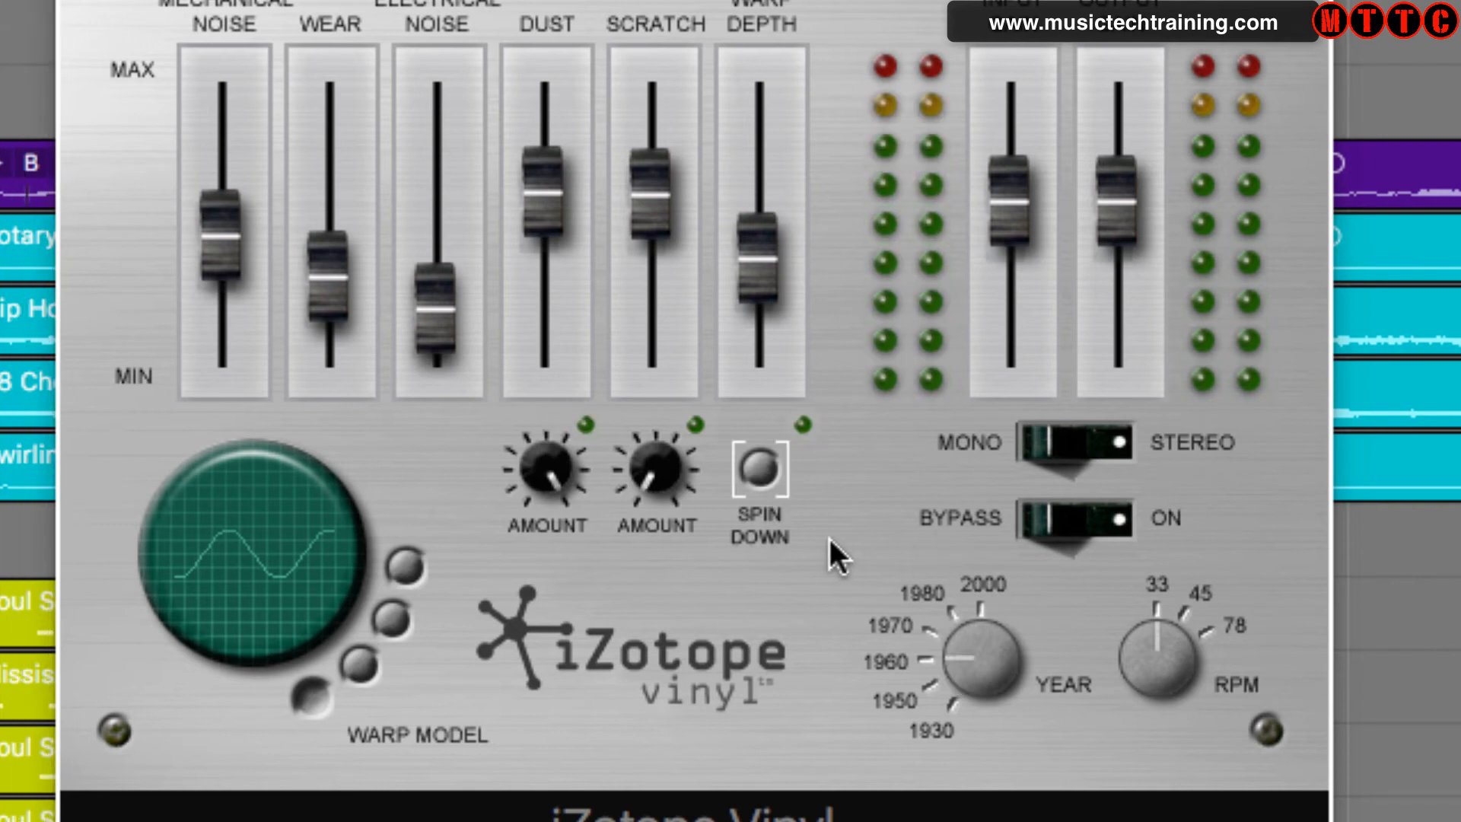
left_click(784, 458)
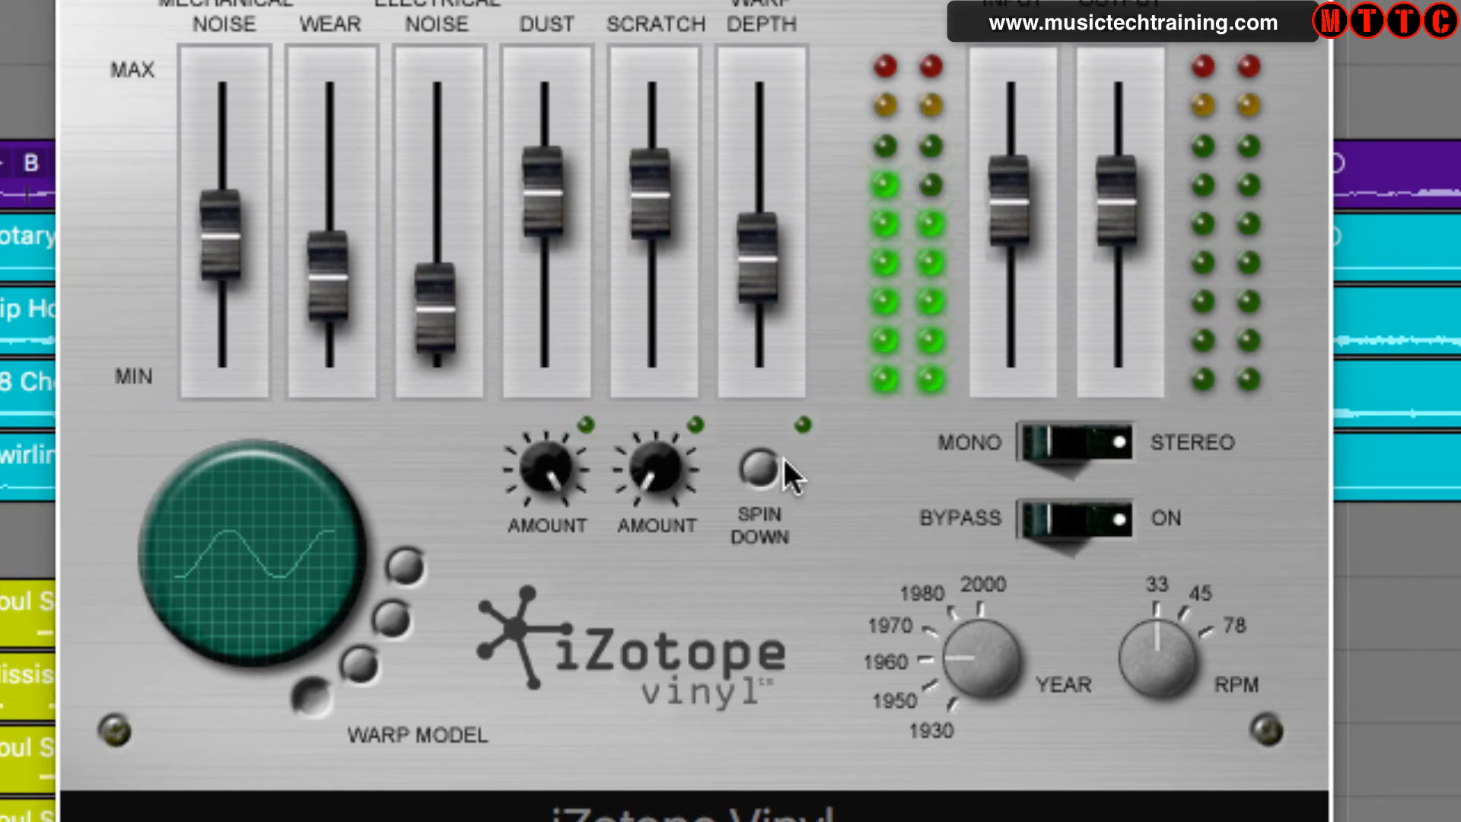
left_click_drag(988, 618, 962, 556)
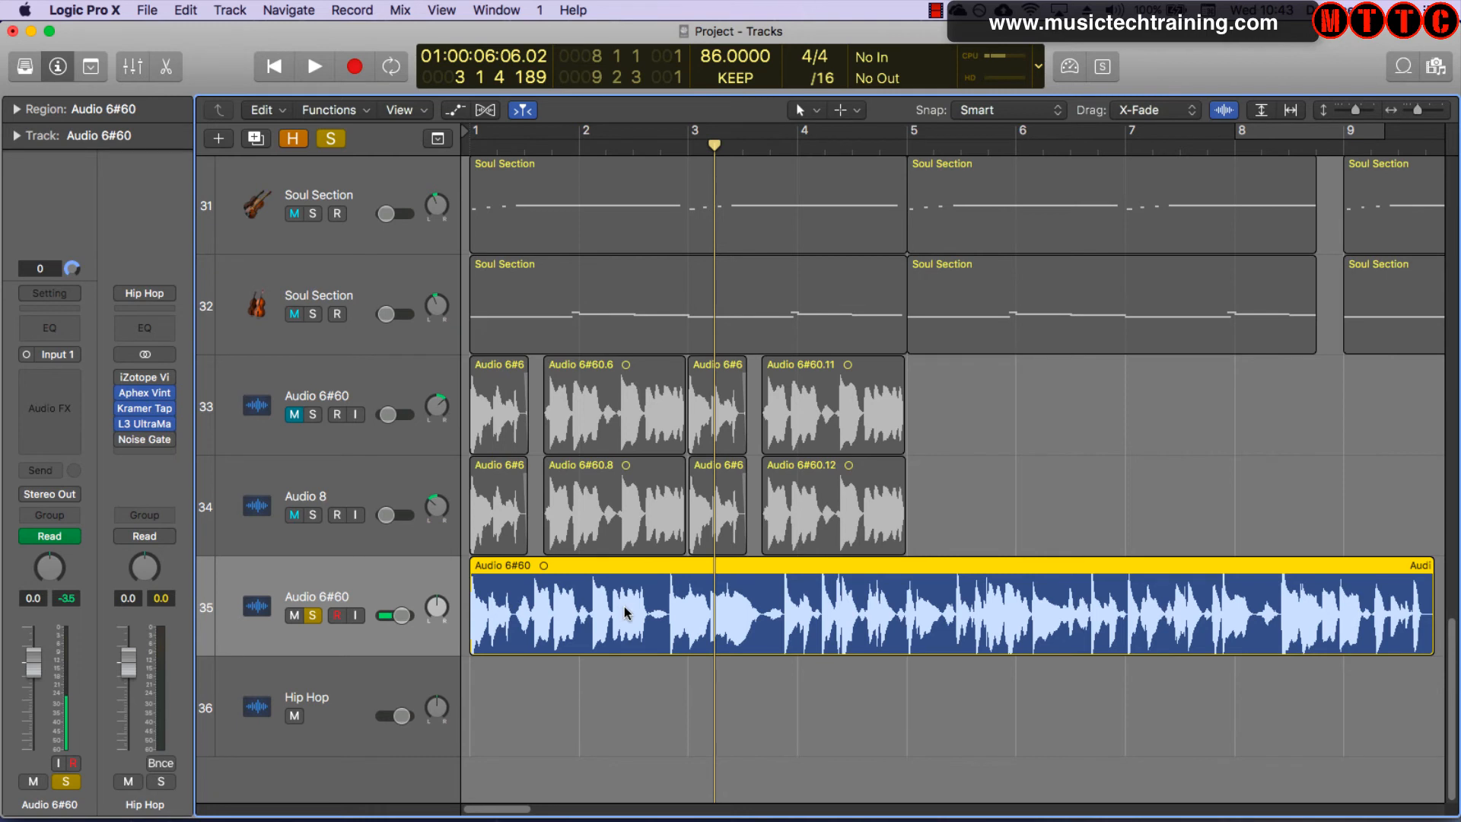
- Play the soloed Audio 6#60 recording on track 35 from the project start, and stop it near bar 4
key("Return")
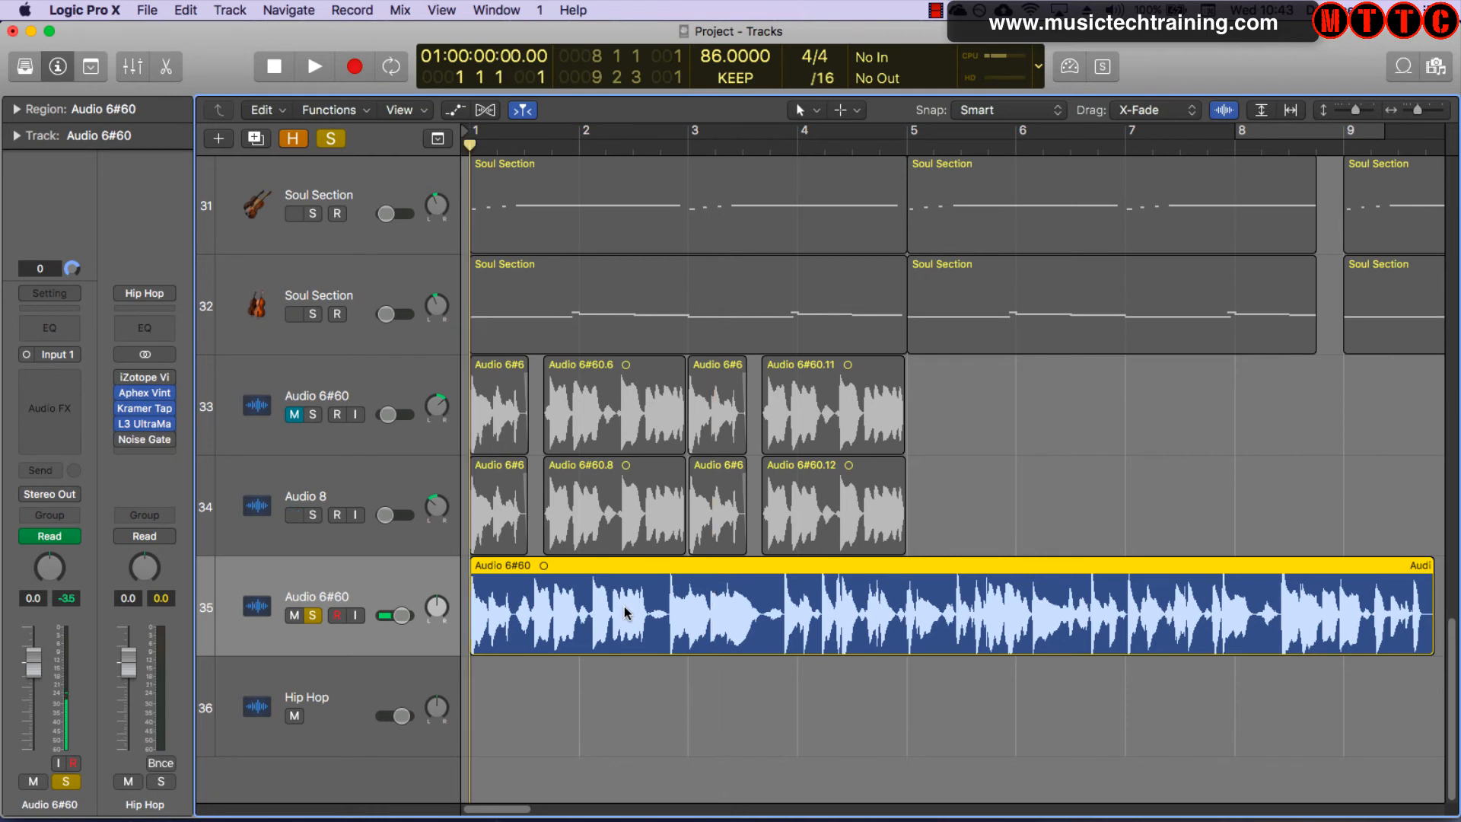
key("space")
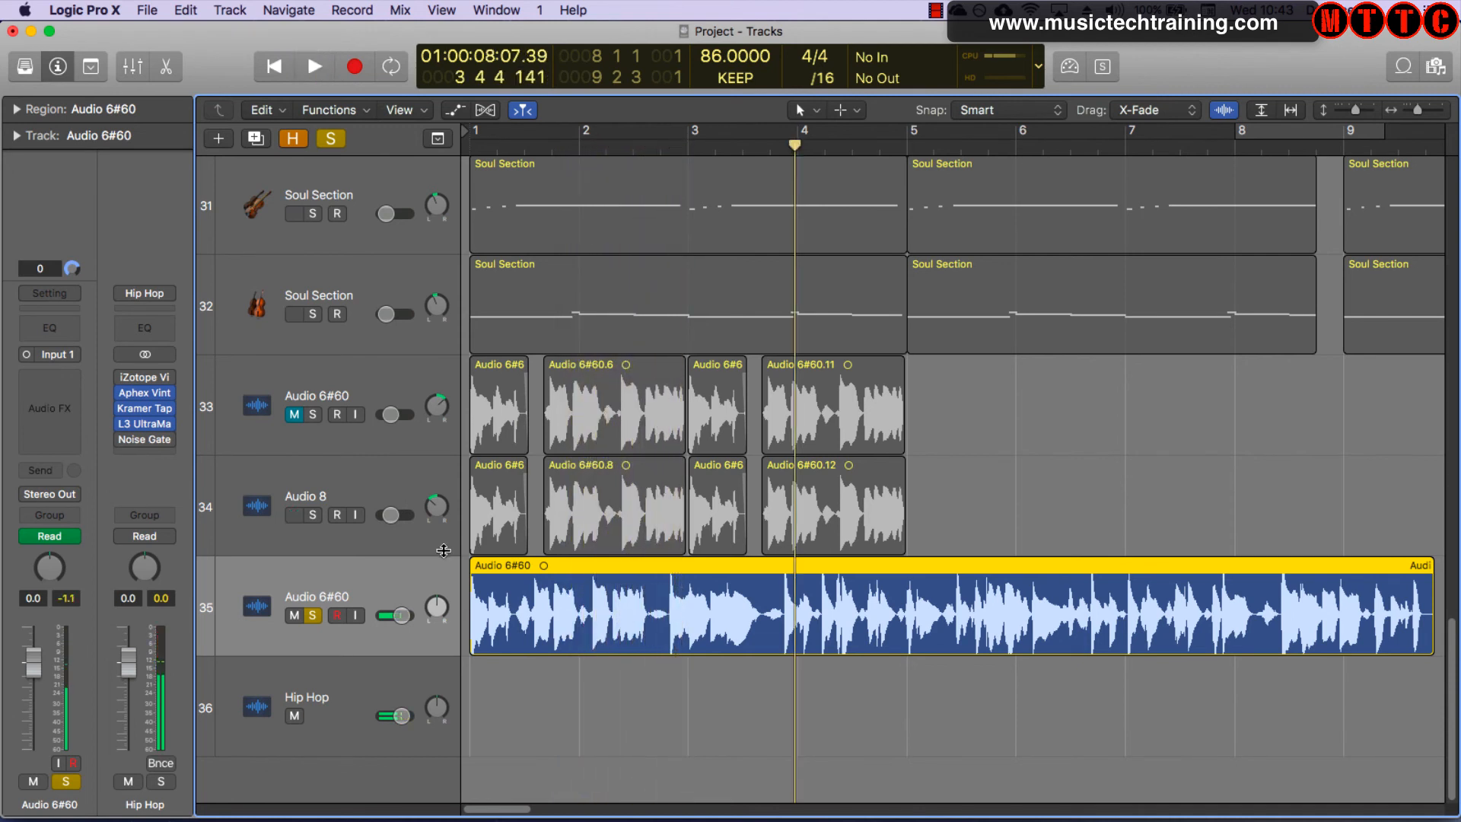
key("space")
- Split the Audio 6#60 region on track 35 midway through bar 2, delete the remainder, and extend the kept part to bar 3
left_click_drag(795, 144, 661, 145)
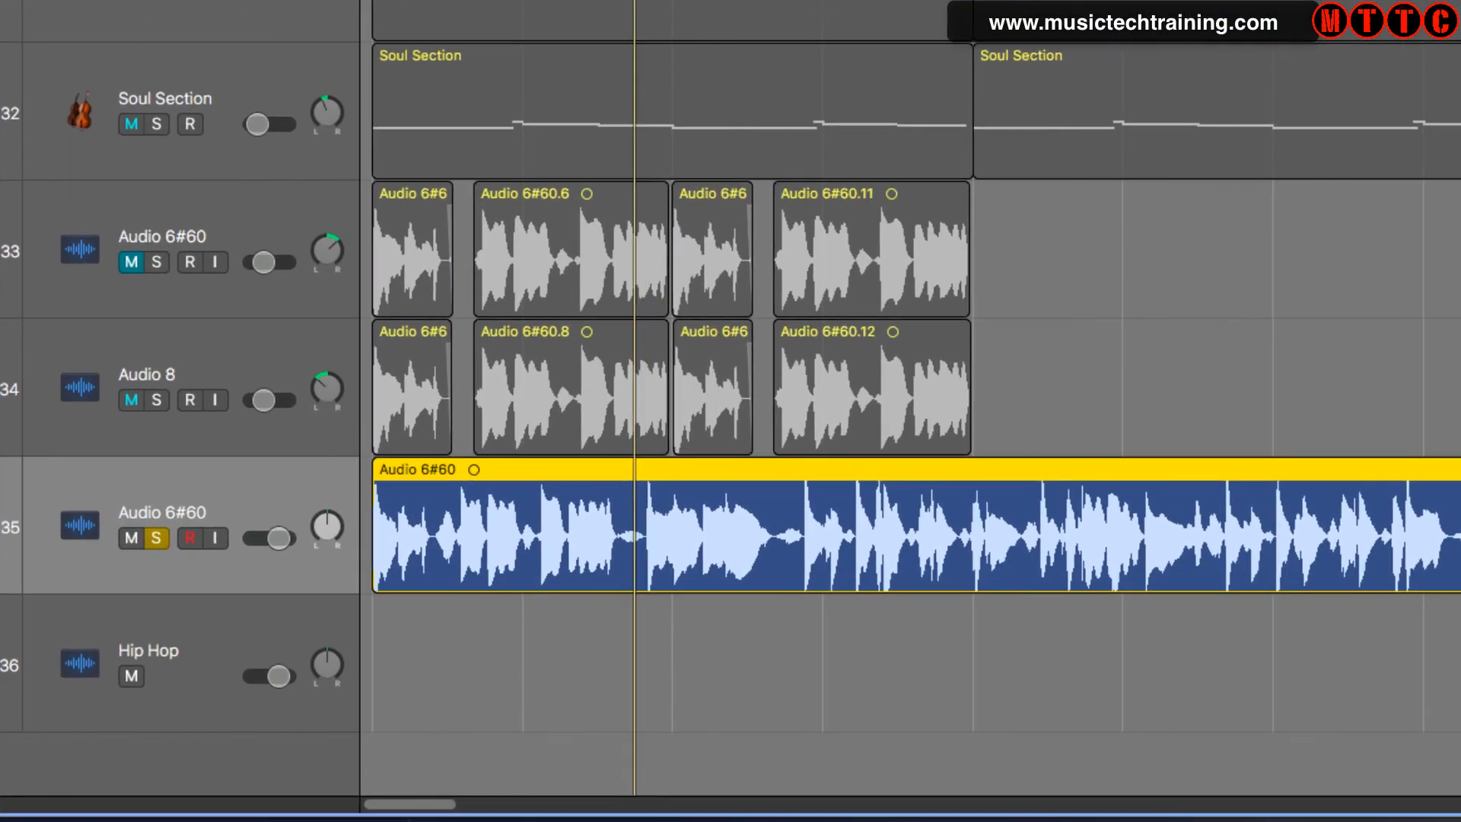
left_click_drag(635, 0, 616, 0)
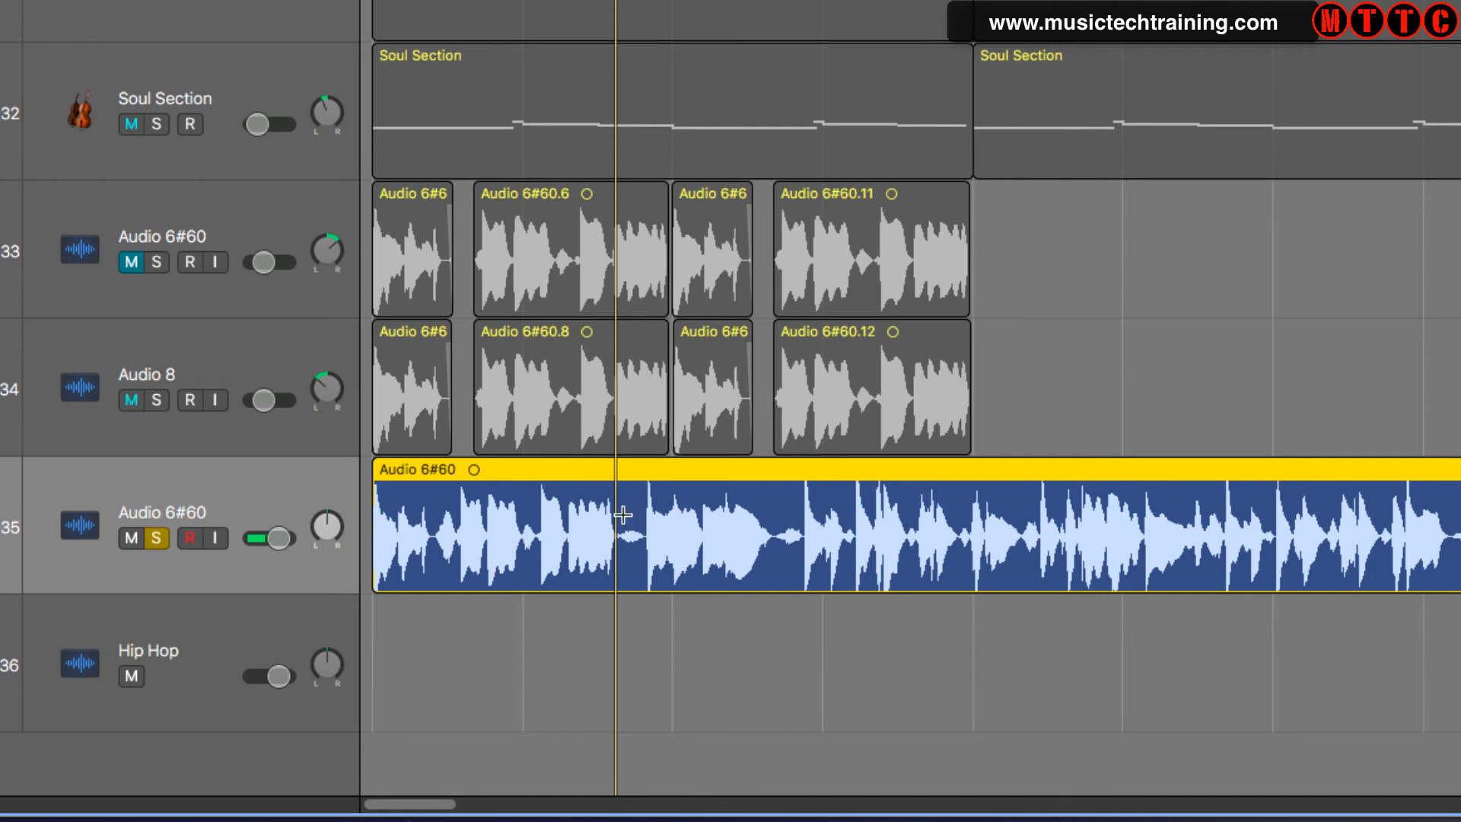
left_click(622, 515)
key("Delete")
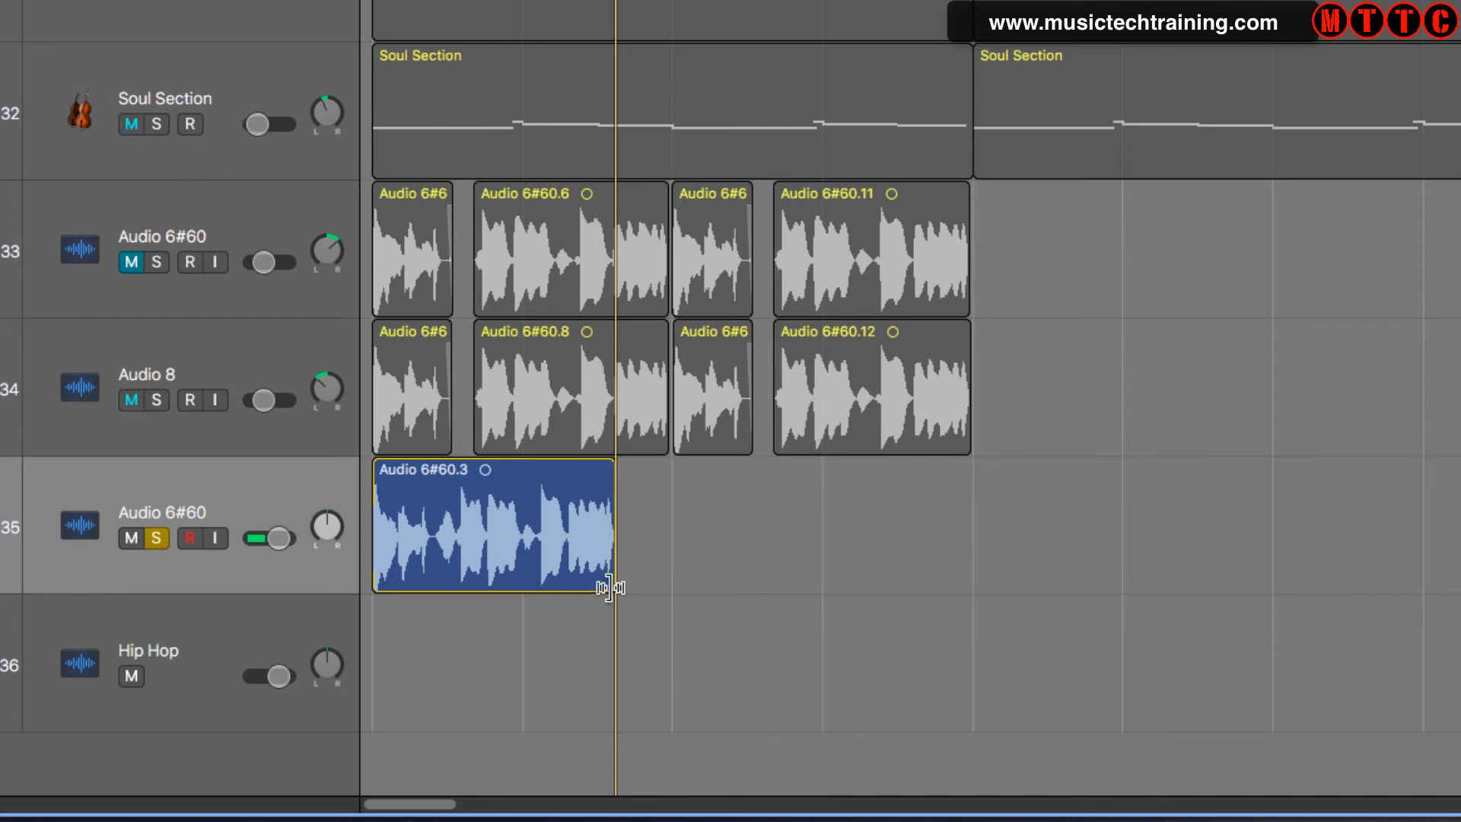
left_click_drag(609, 587, 667, 598)
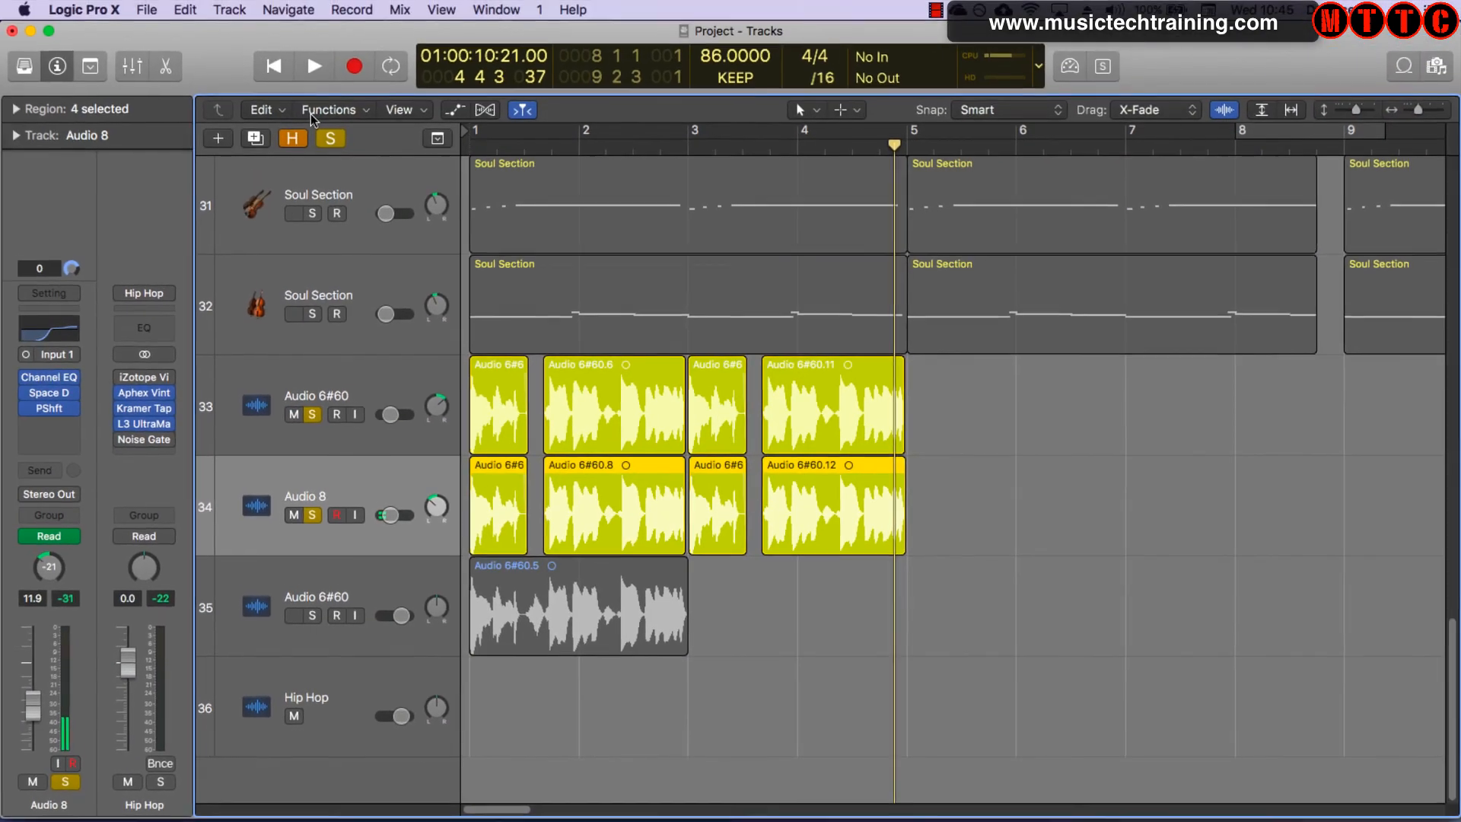
- Clear all solos, select the audio regions on tracks 33 and 34 during playback, and play the full arrangement
left_click(331, 138)
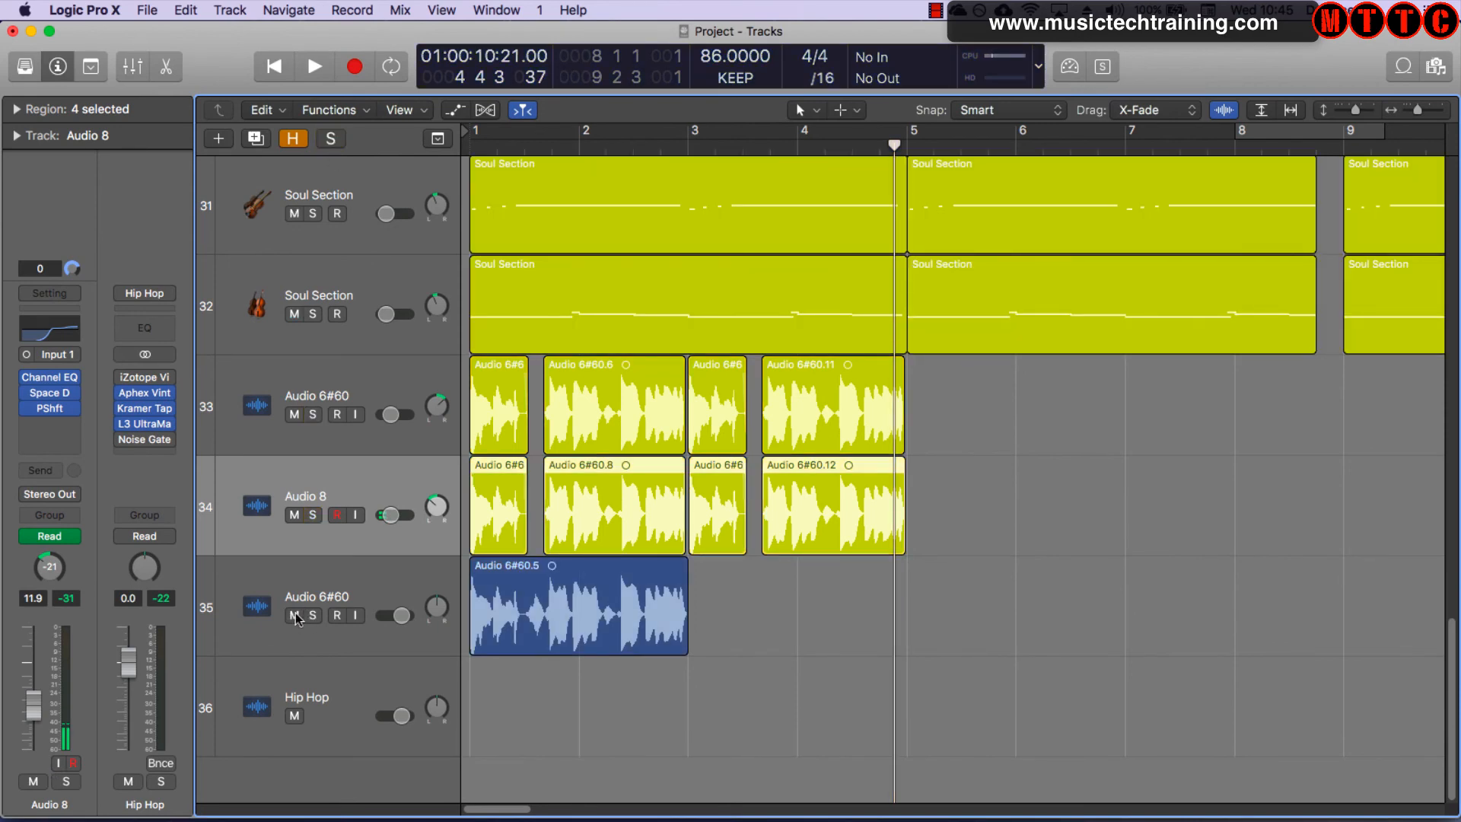
key("space")
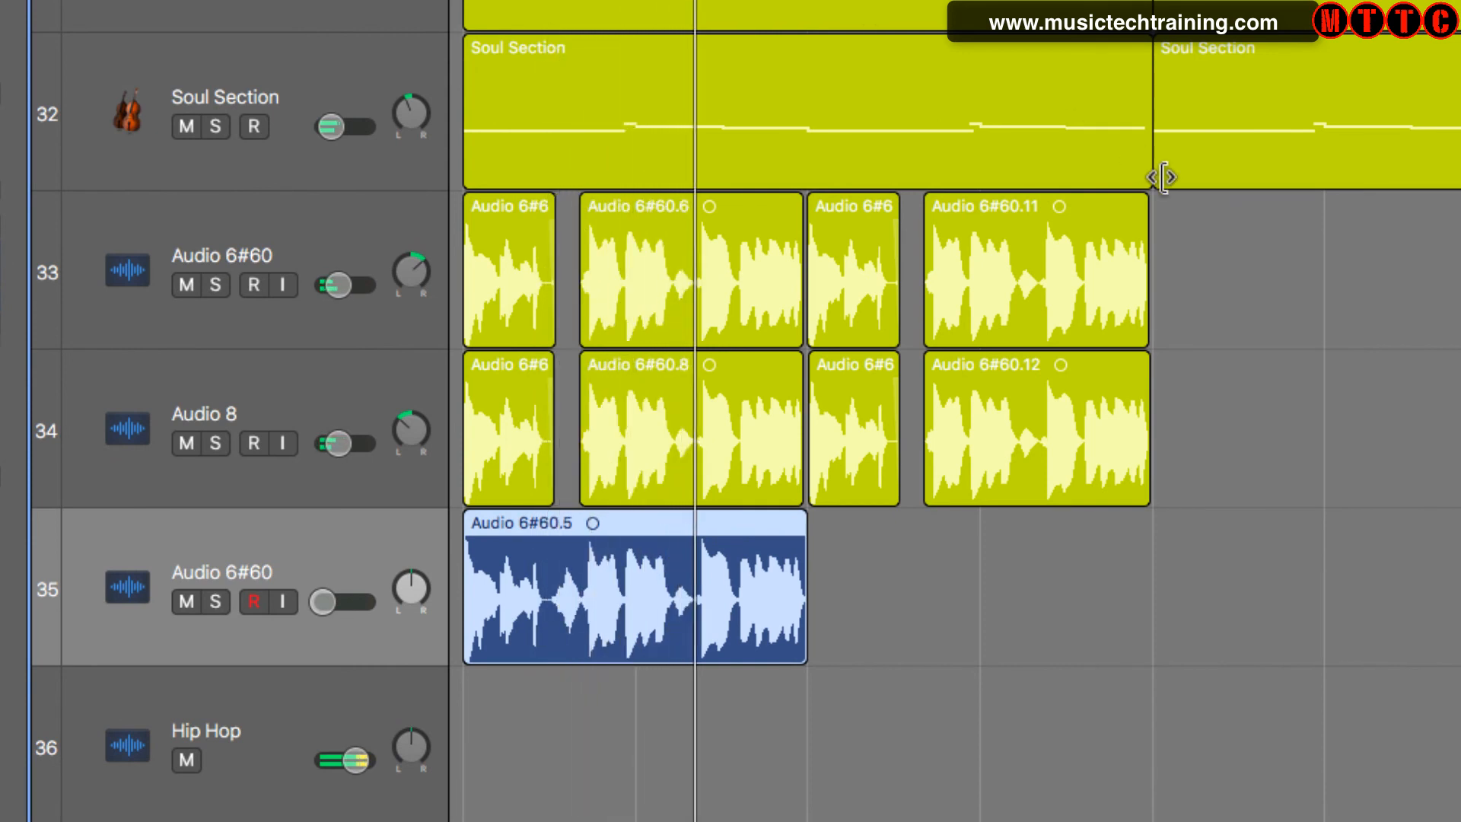
left_click_drag(1180, 268, 889, 440)
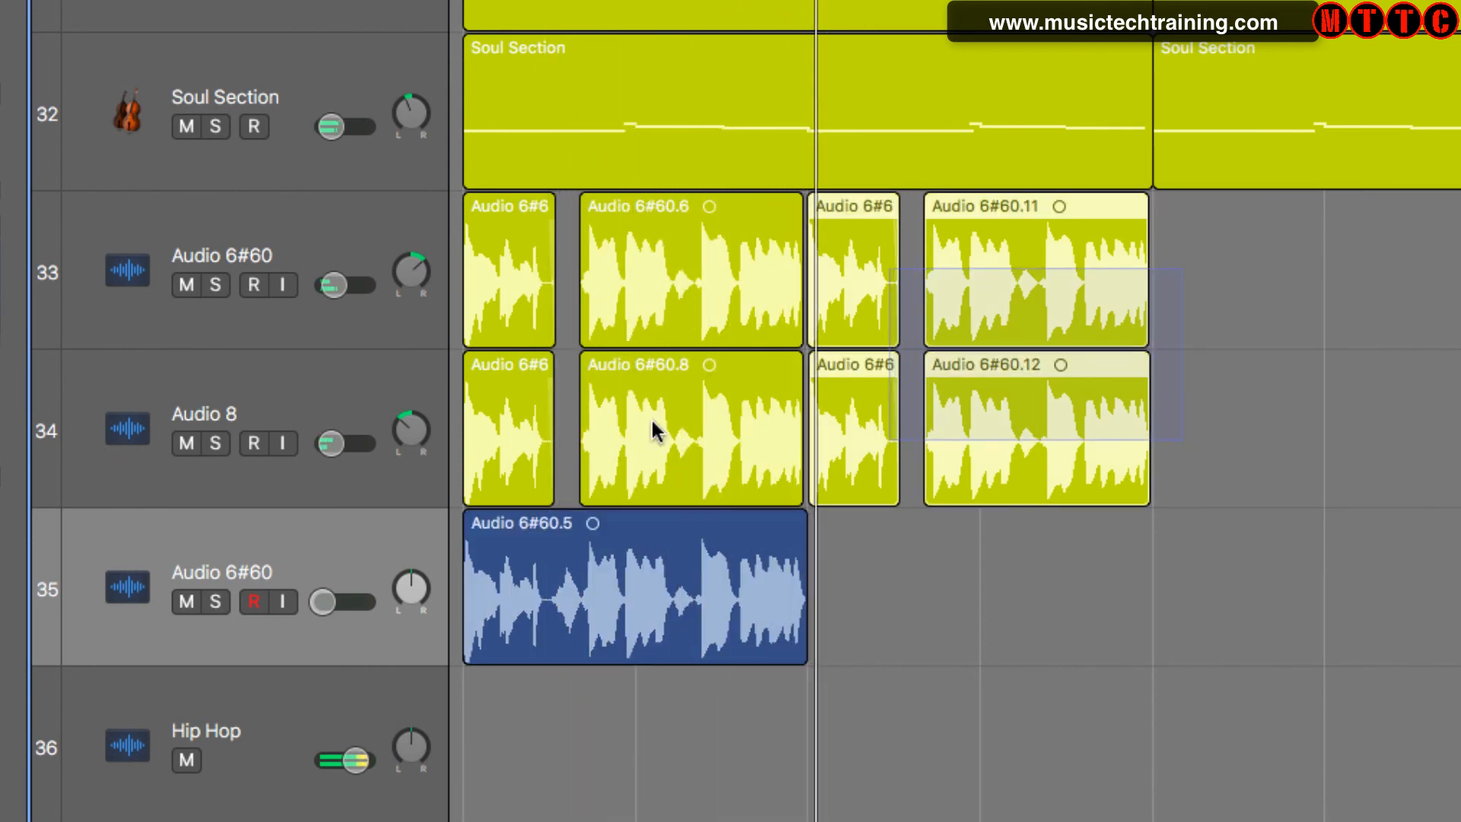
left_click_drag(650, 417, 498, 431)
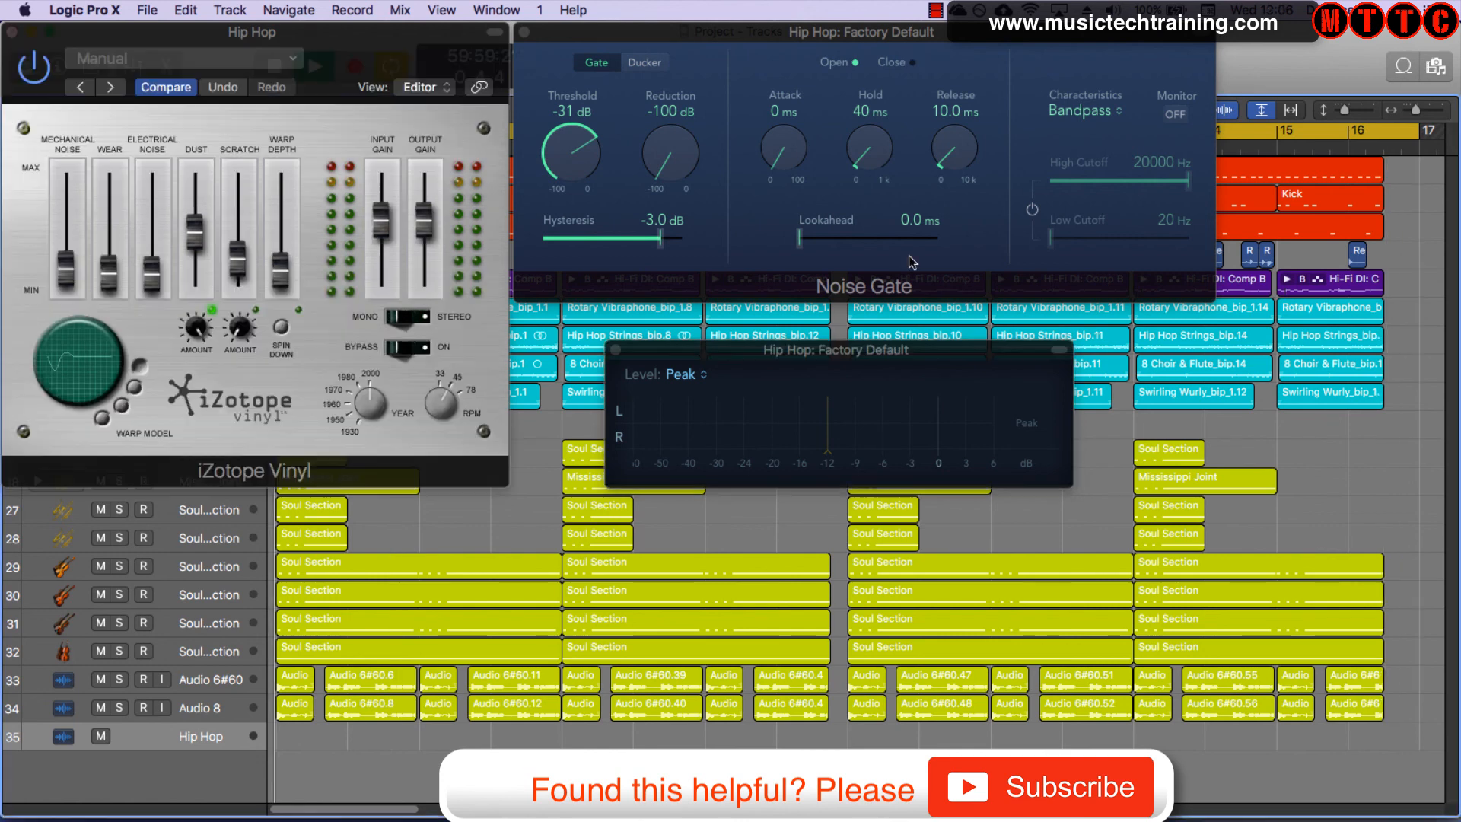
key("space")
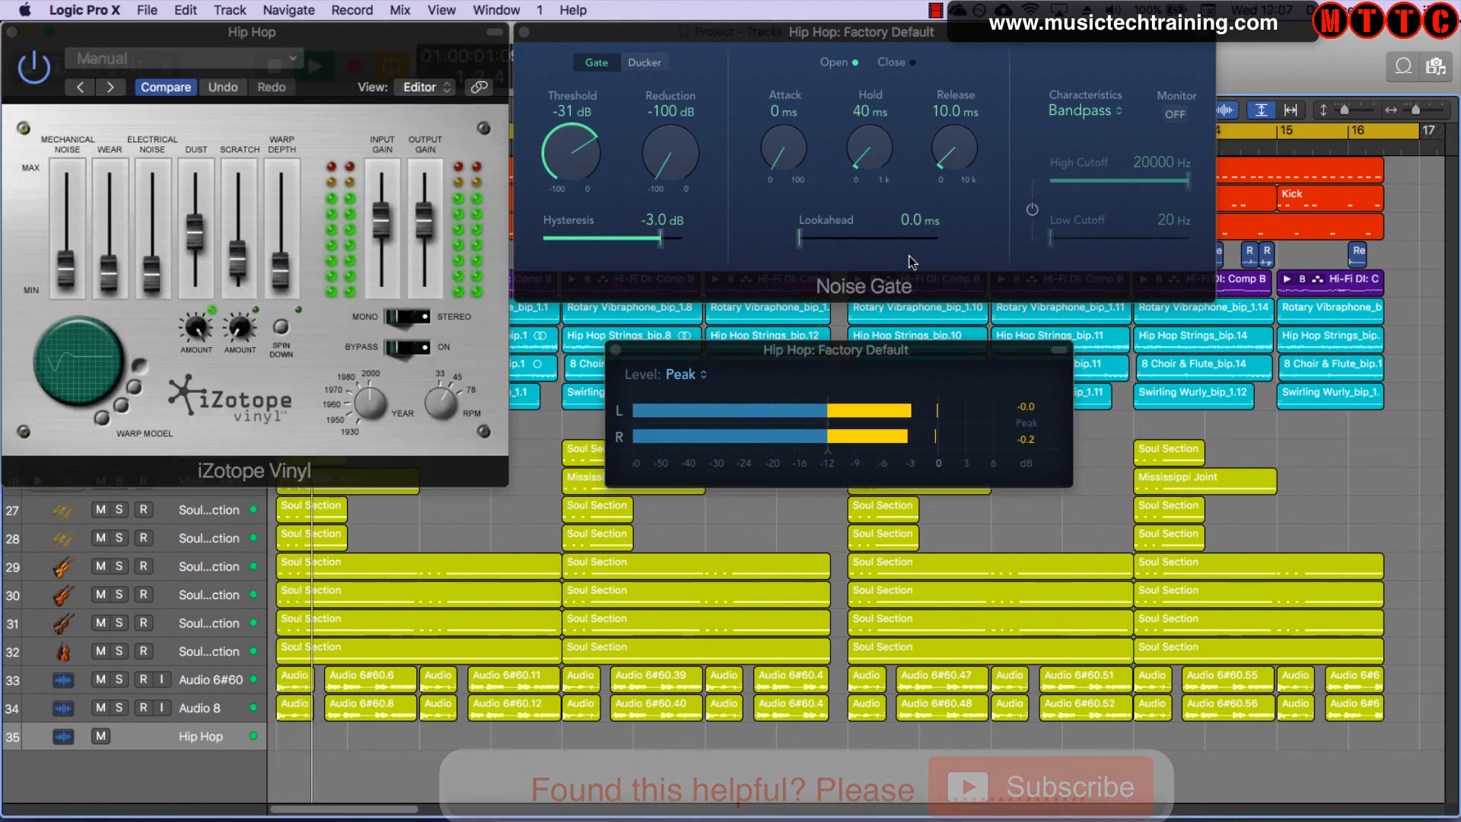